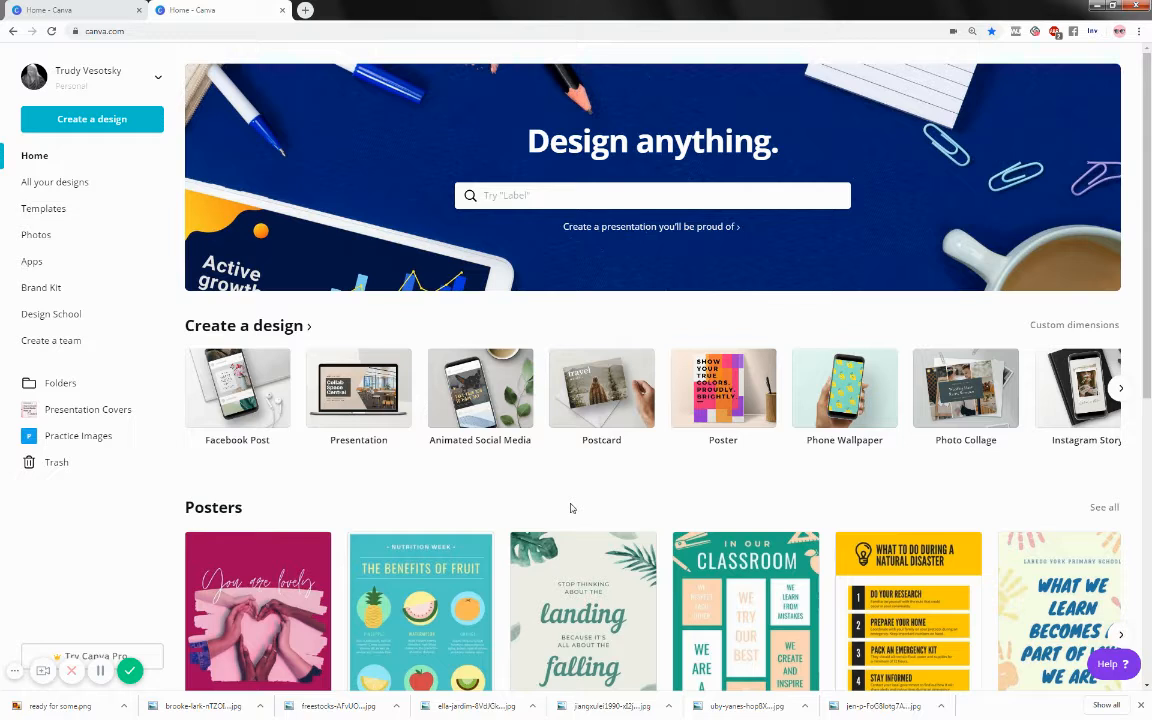
Search the templates for "facebook post" and open a blank Facebook Post design.
left_click(508, 195)
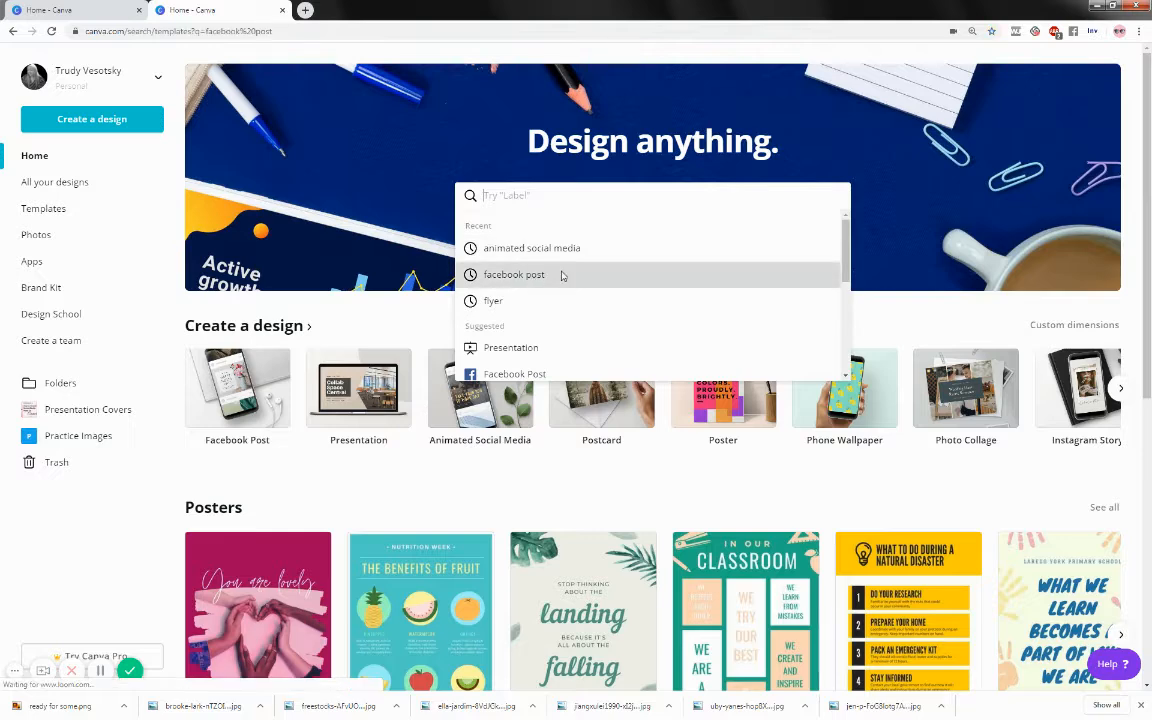
left_click(497, 275)
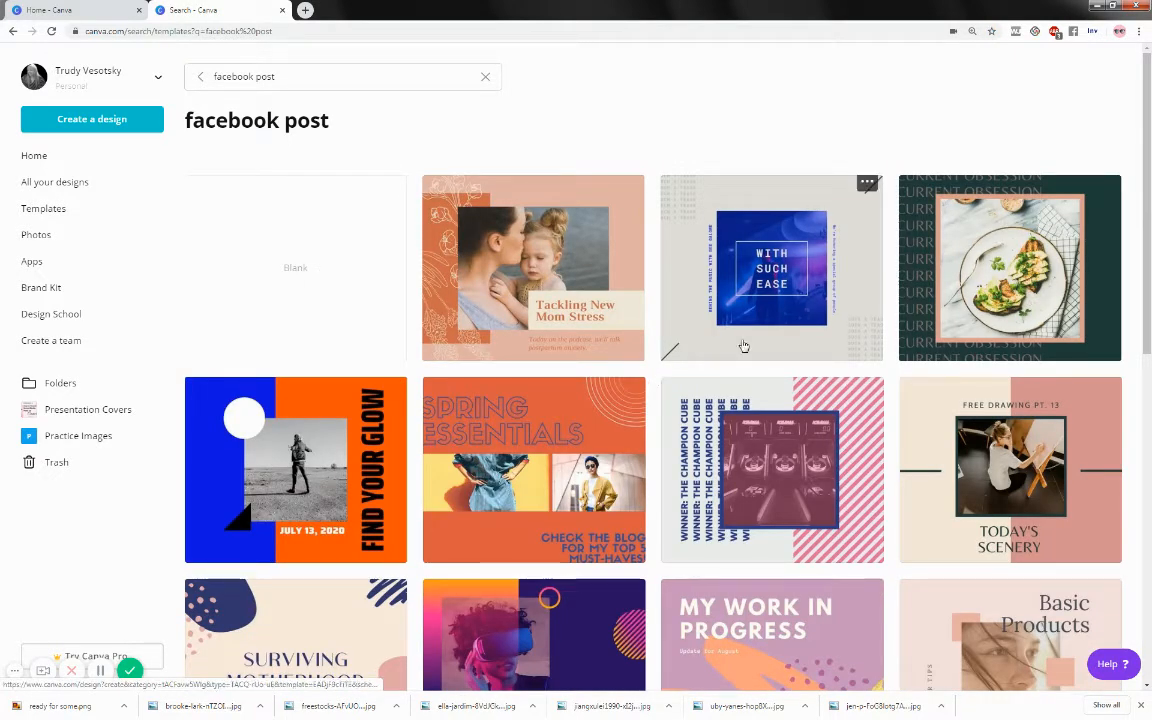
left_click(345, 270)
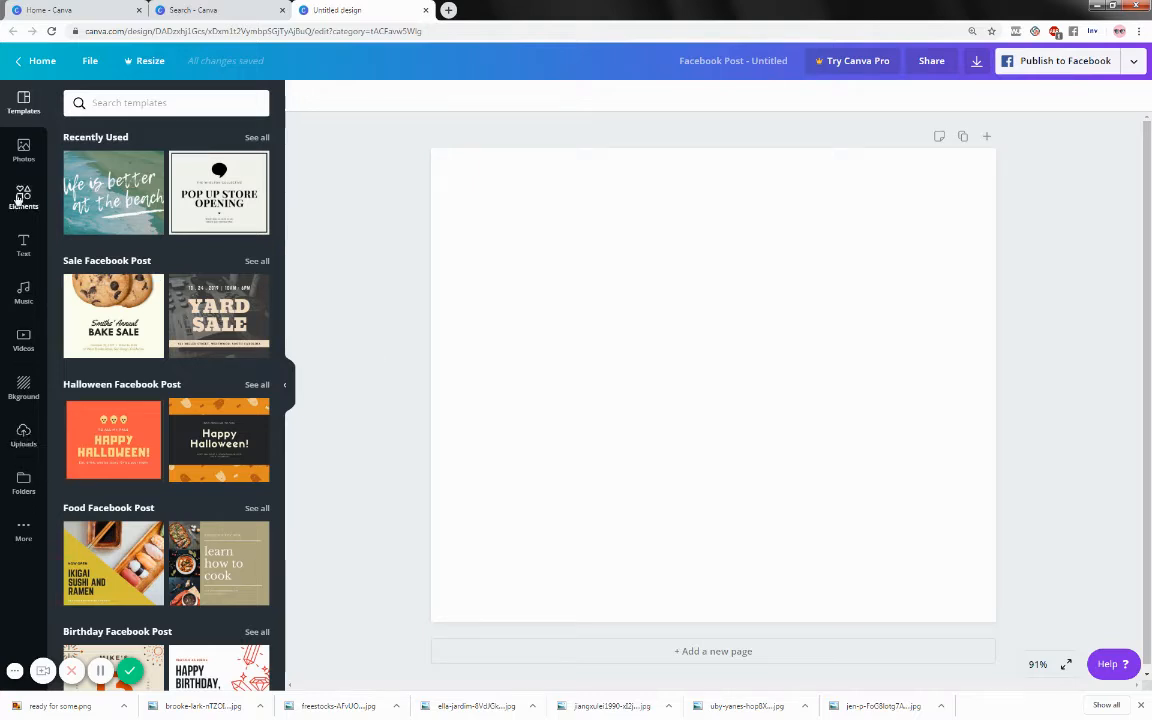
left_click(24, 152)
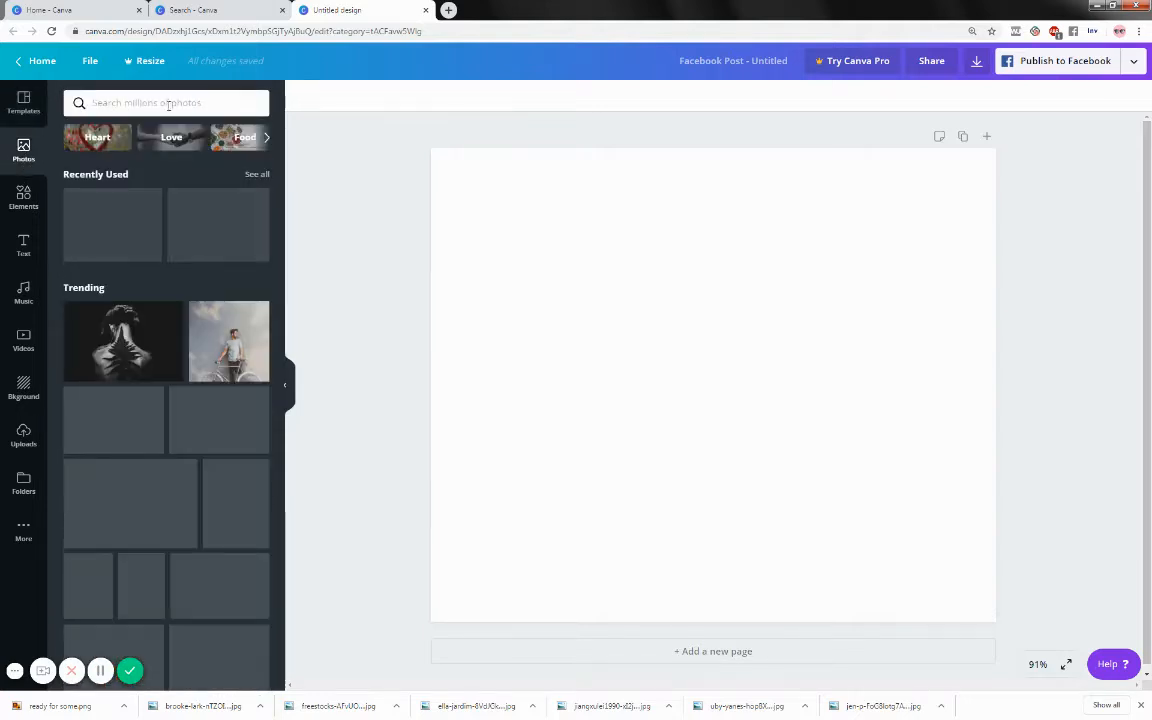
left_click(167, 102)
type("free")
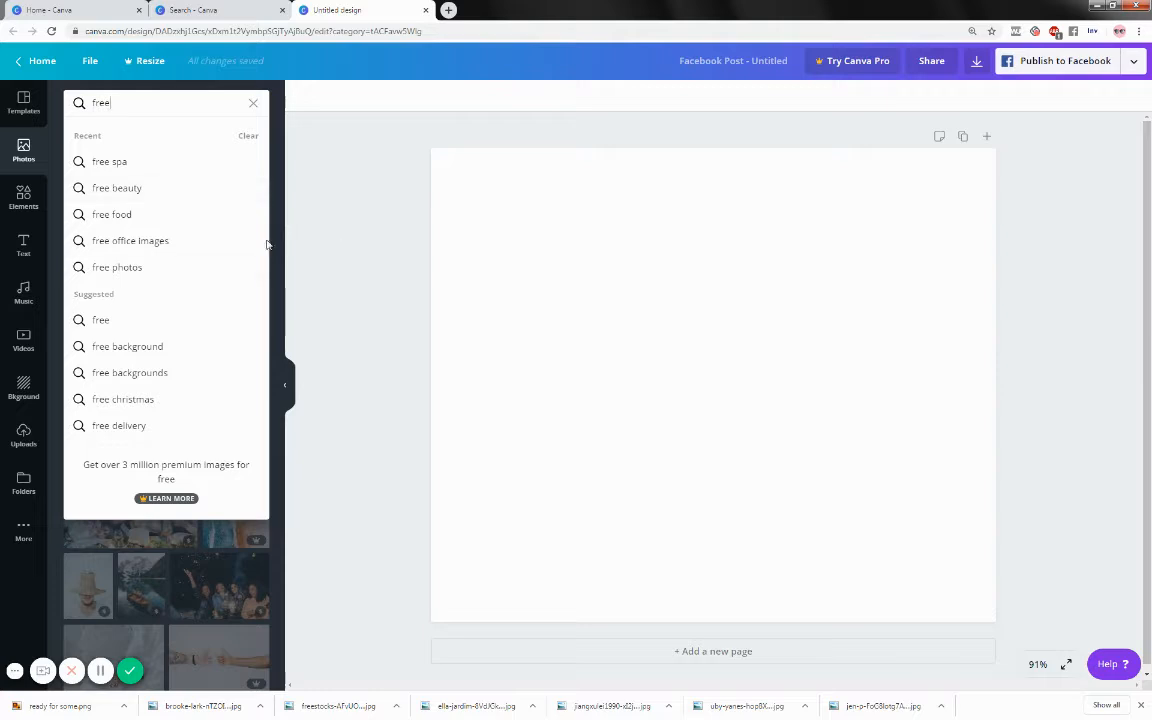
Add the uploaded breakfast photo with fruit, tulips and avocado, and enlarge it until it covers the whole canvas.
left_click(23, 430)
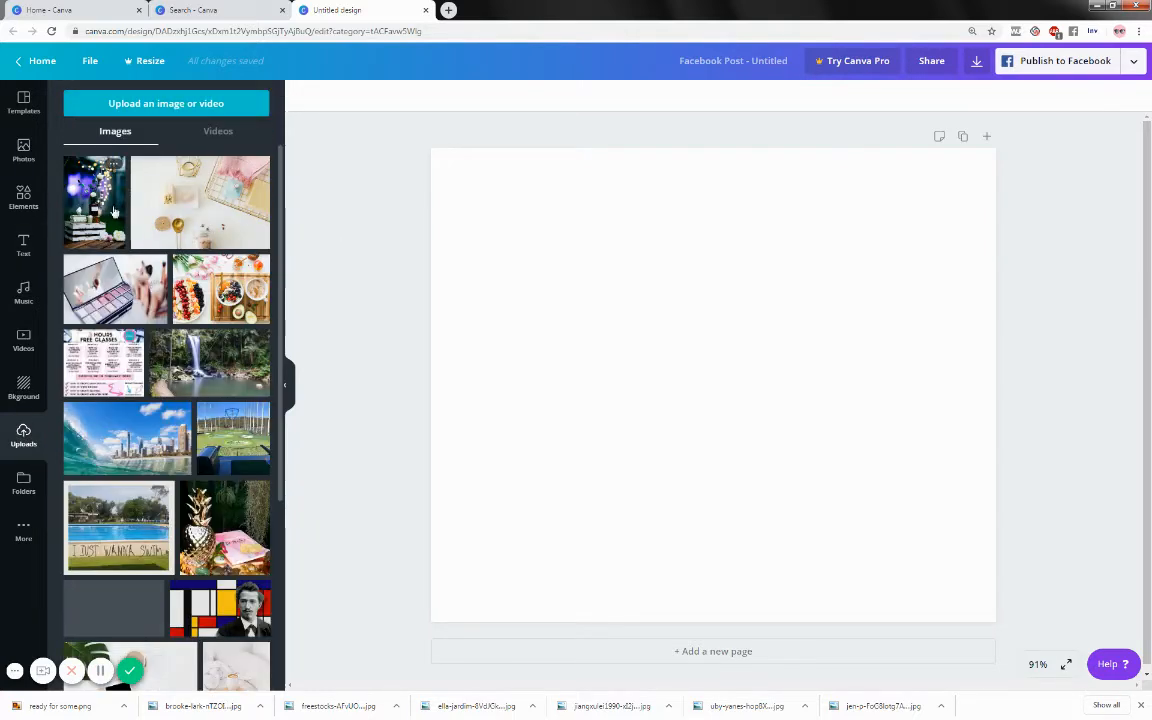
left_click(203, 291)
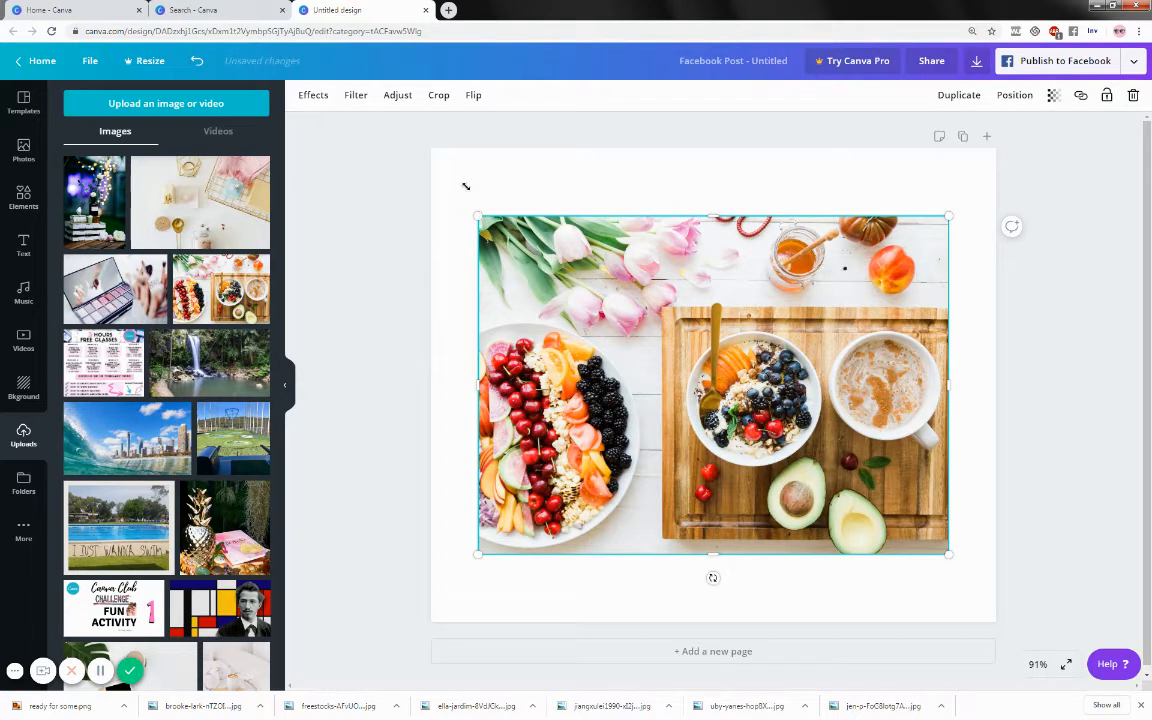
left_click_drag(465, 186, 410, 158)
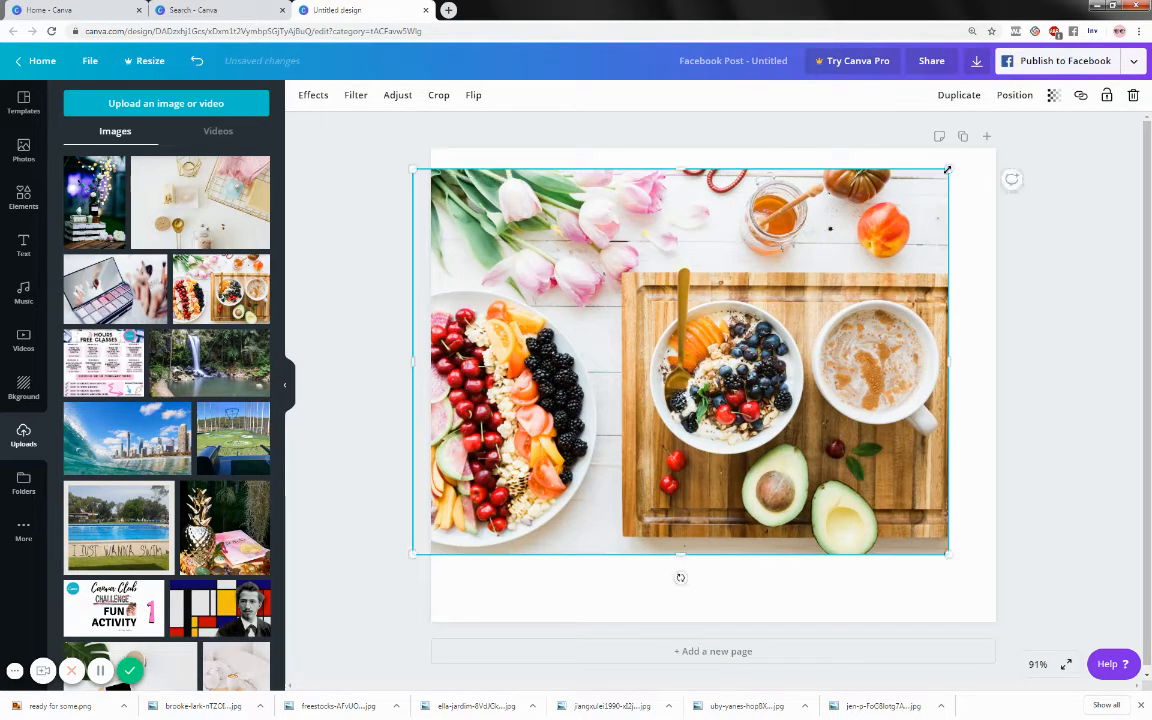
left_click_drag(948, 170, 996, 136)
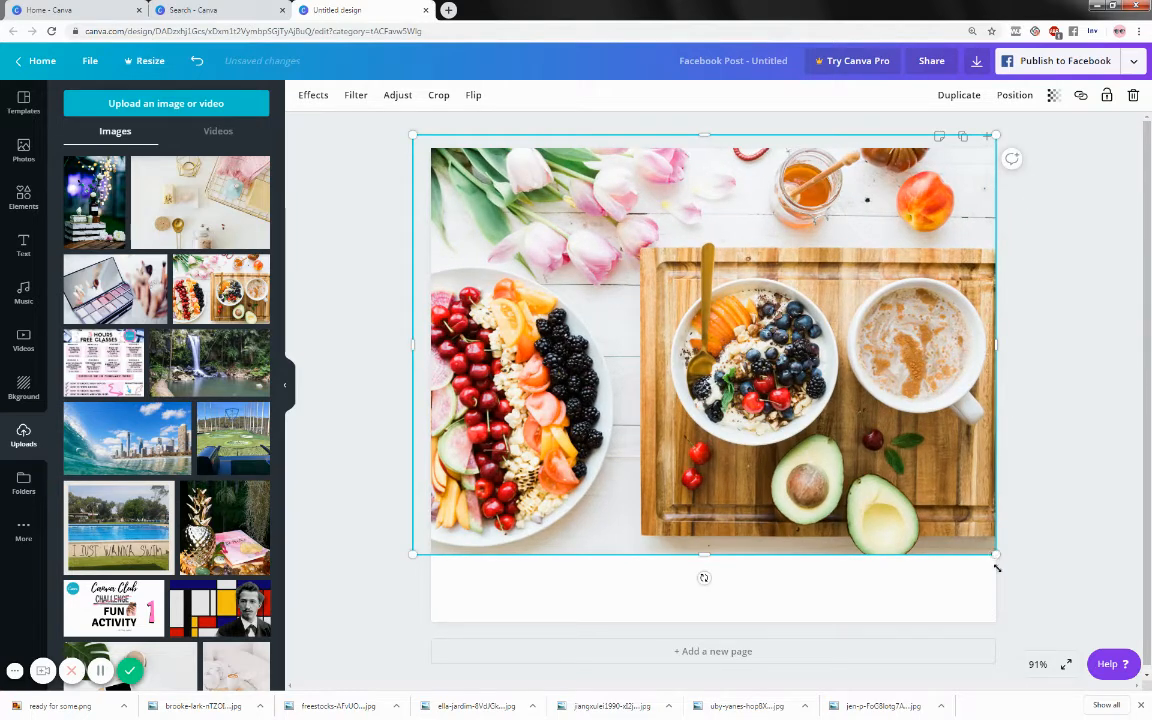
left_click_drag(997, 568, 1062, 673)
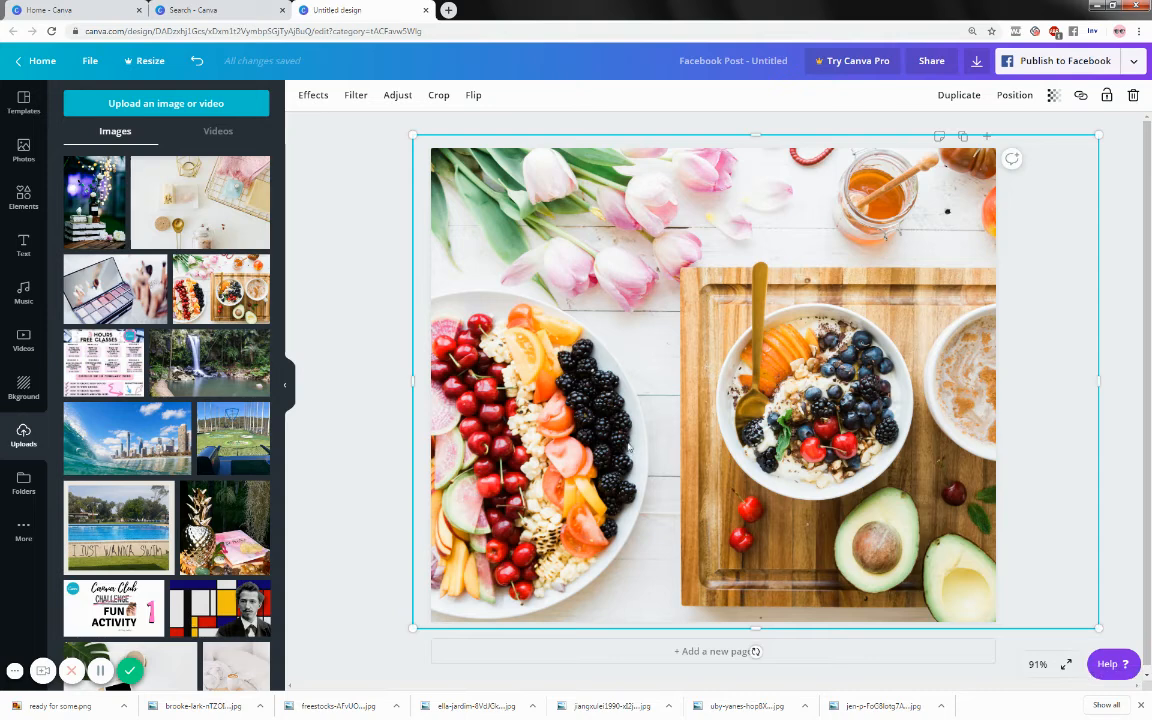
left_click(375, 359)
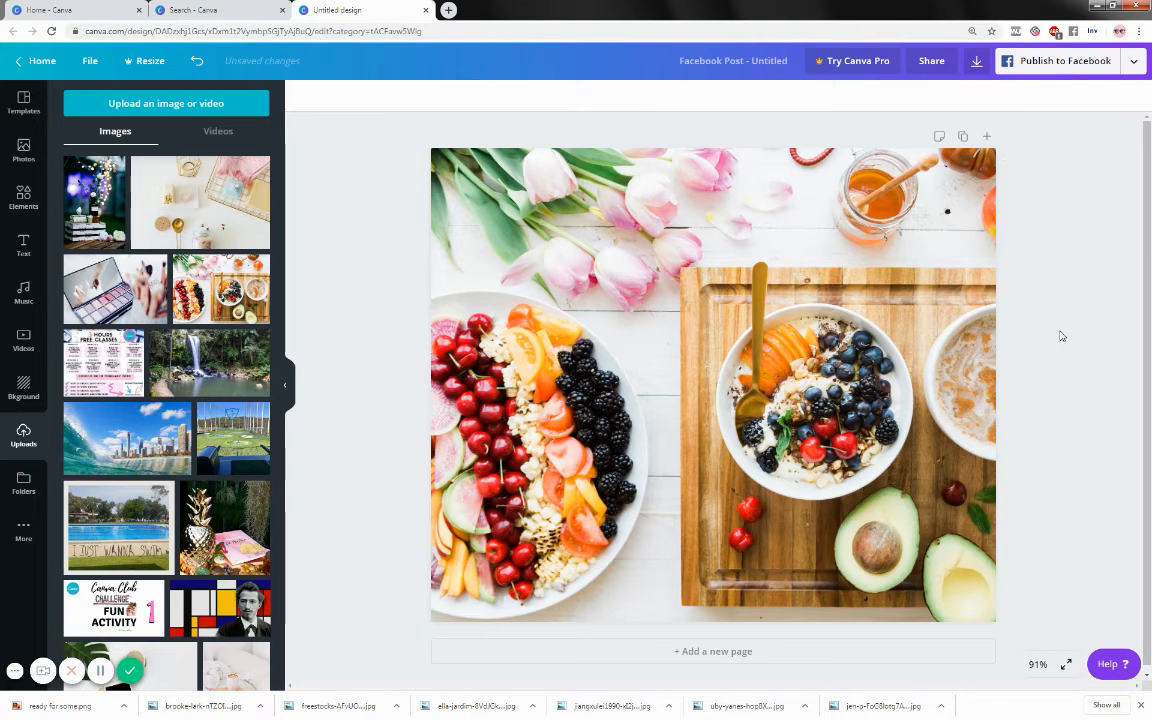
Add a heading made of the owner's first name followed by "'s Breakfast Bar" and place it just above the wooden board.
left_click(23, 243)
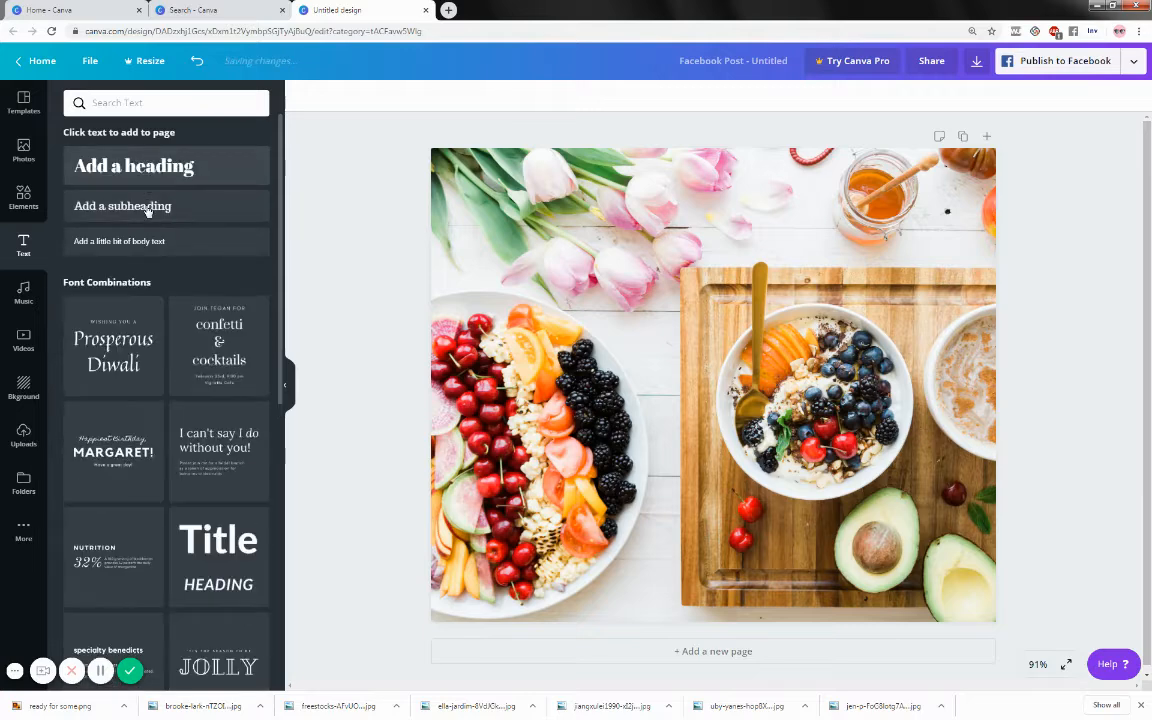
left_click(145, 165)
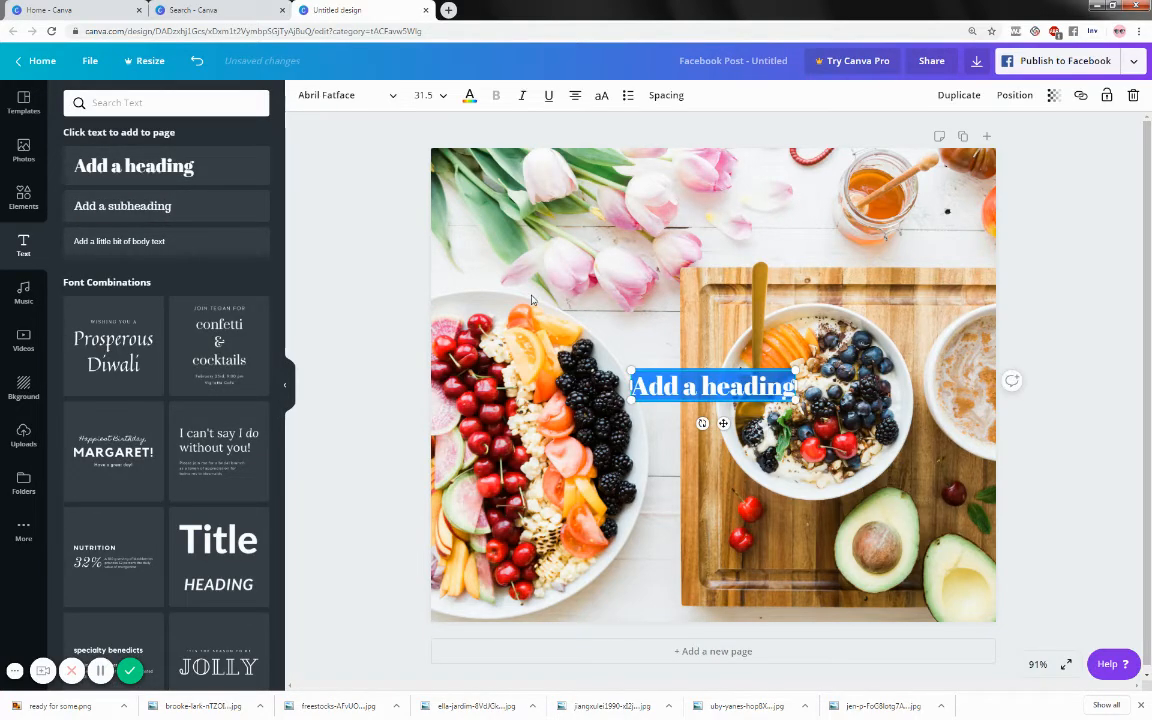
type("Tru")
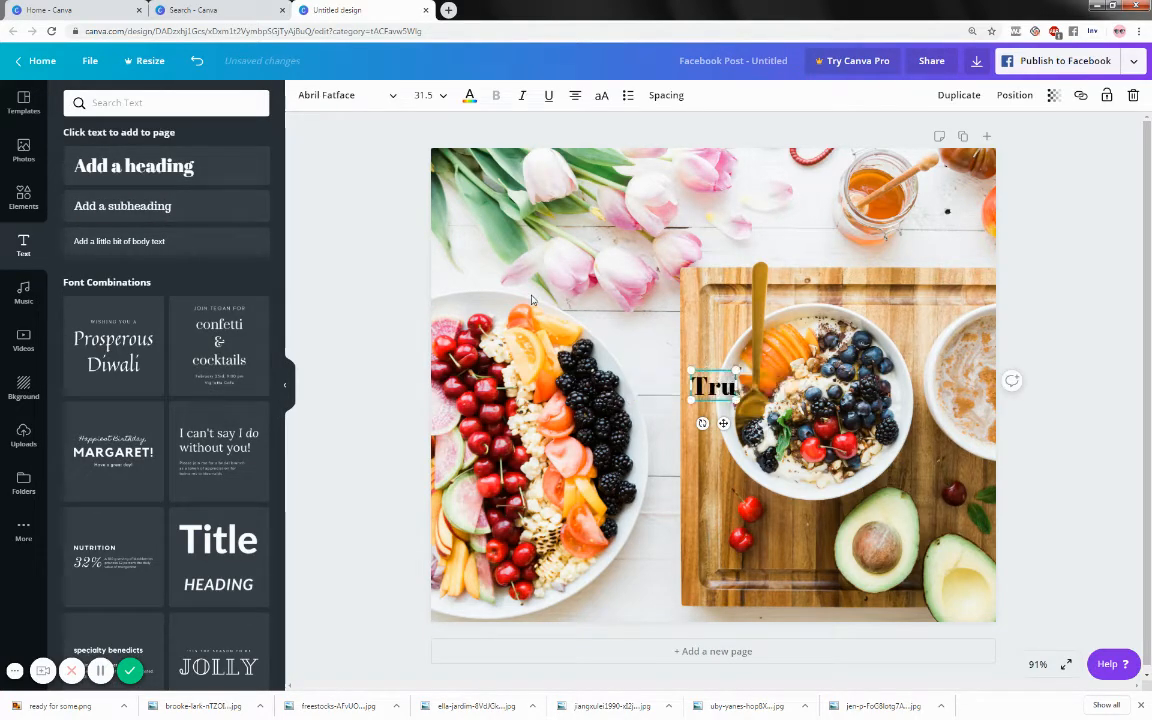
type("dy")
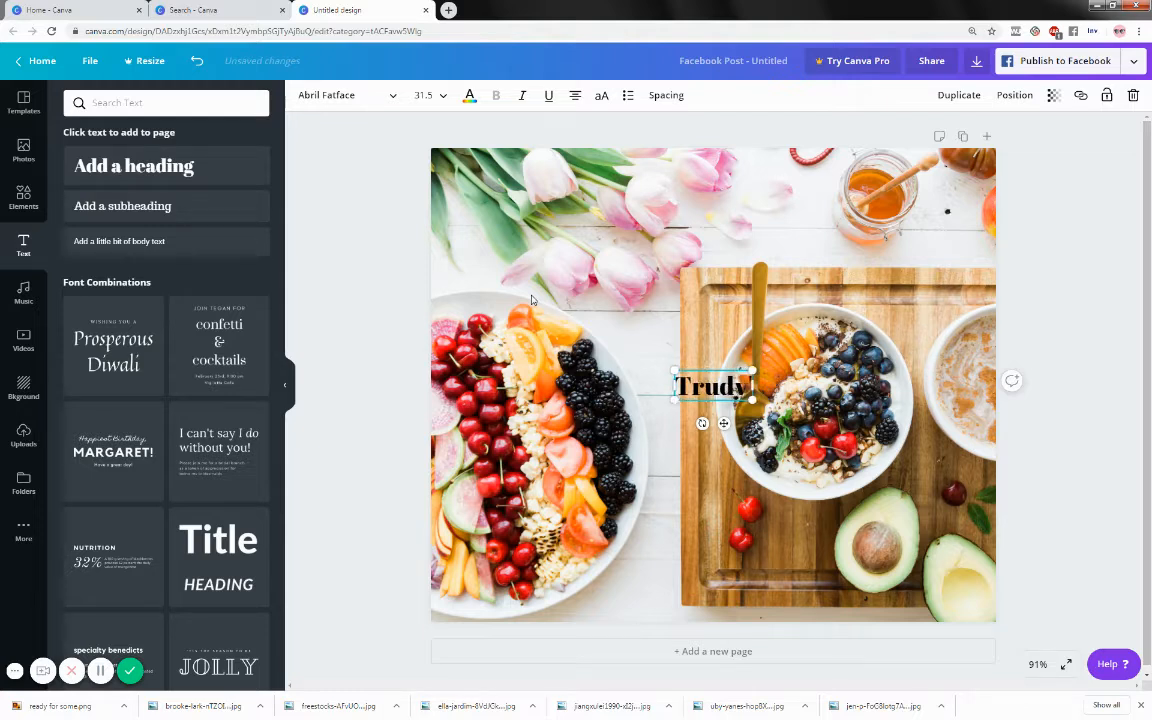
type("'s Brea")
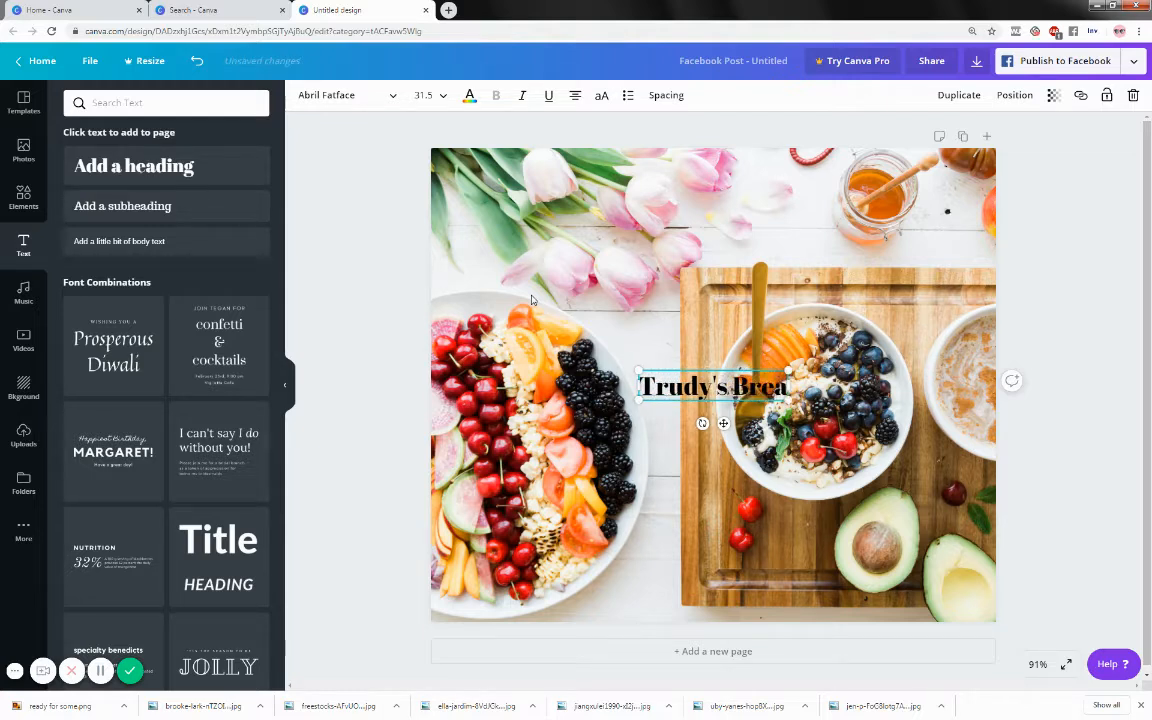
type("kfast Ba")
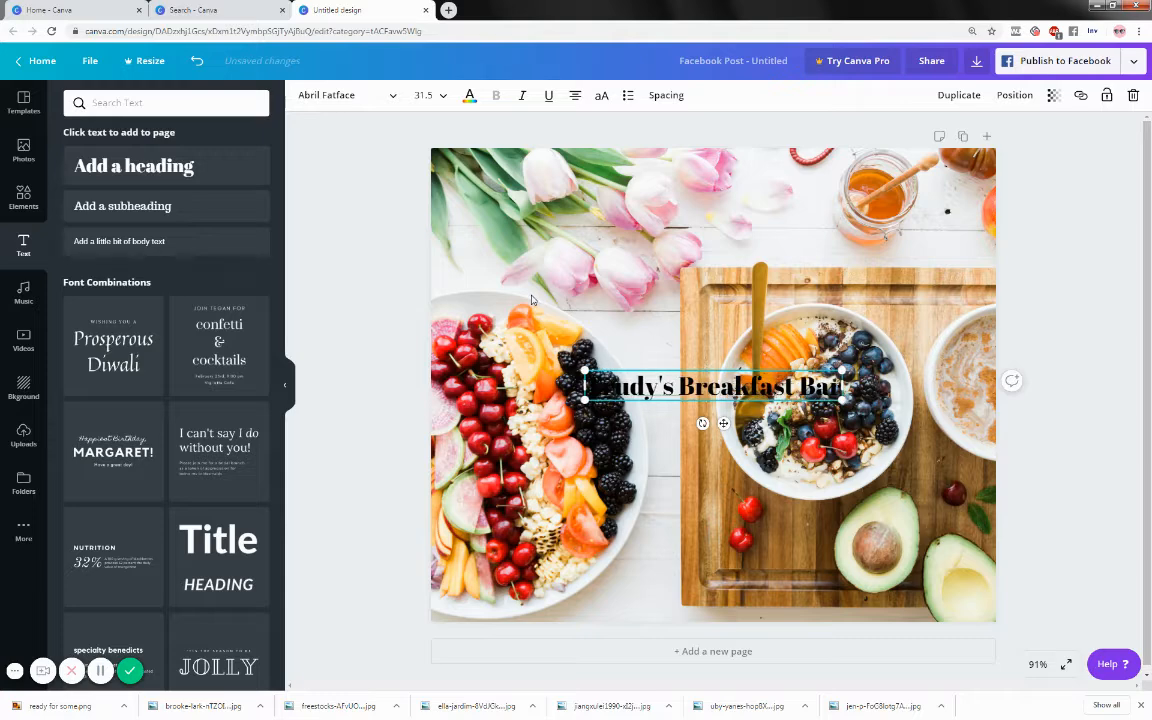
left_click_drag(723, 423, 859, 290)
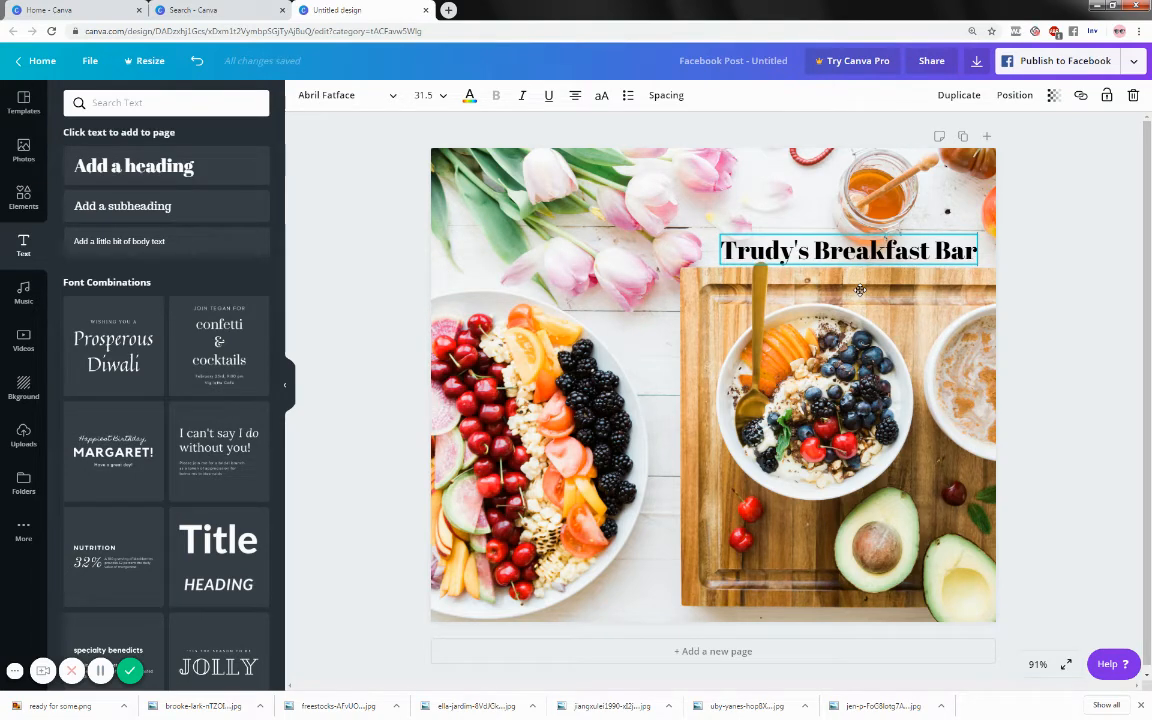
left_click_drag(859, 290, 859, 290)
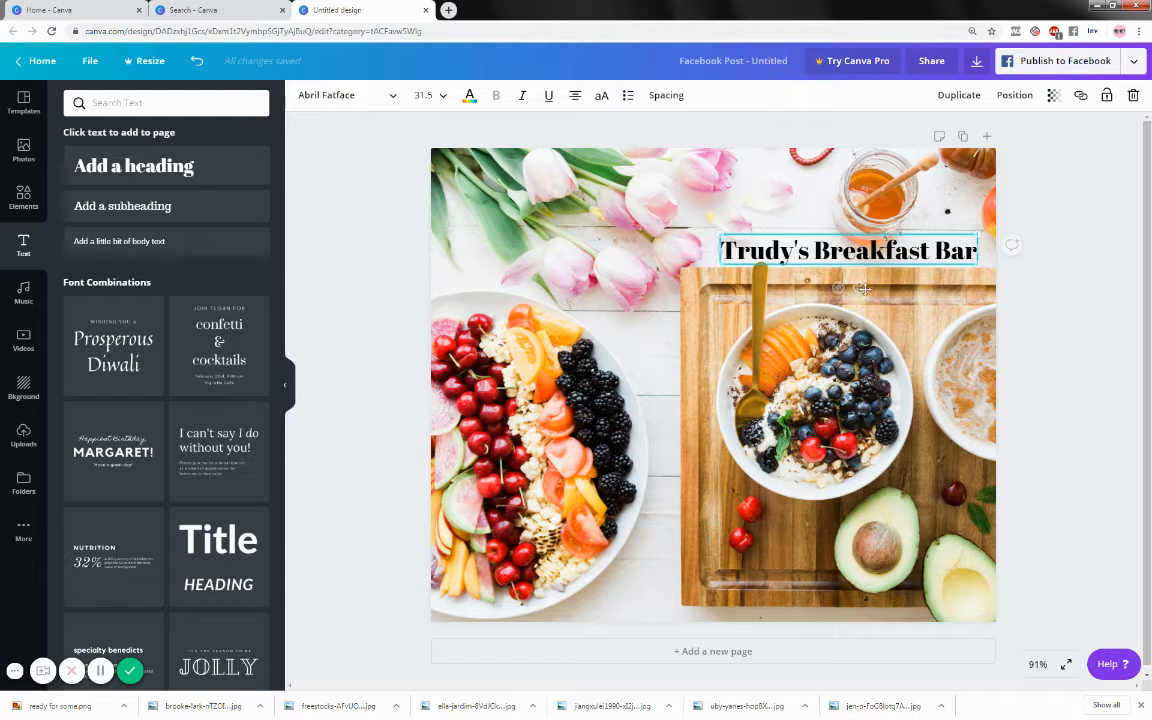
left_click(1073, 254)
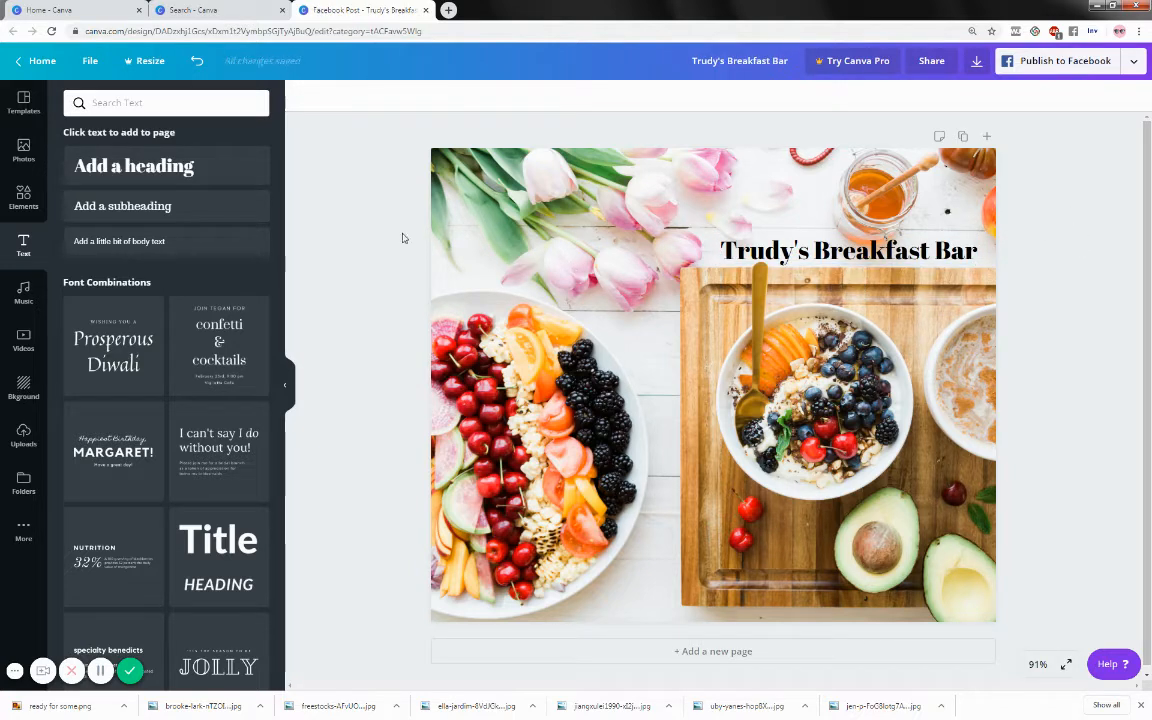
Add a single-image grid, shrink it to a horizontal band across the upper part of the photo, and center the heading on it.
left_click(22, 195)
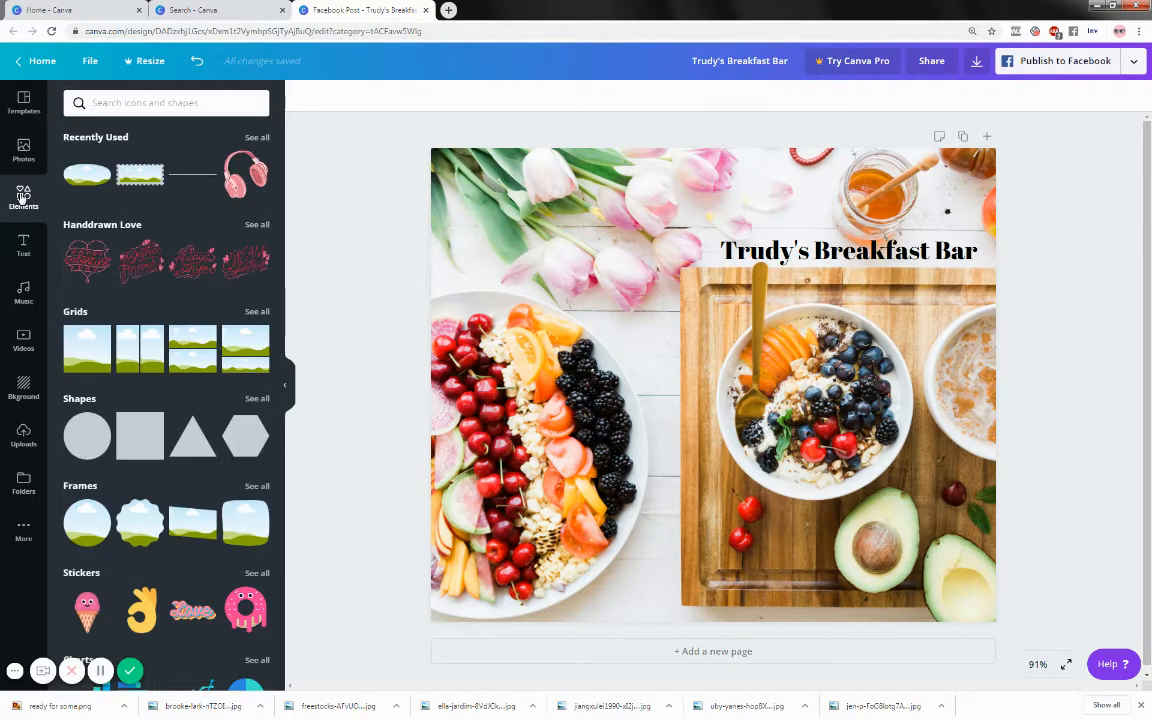
left_click(90, 348)
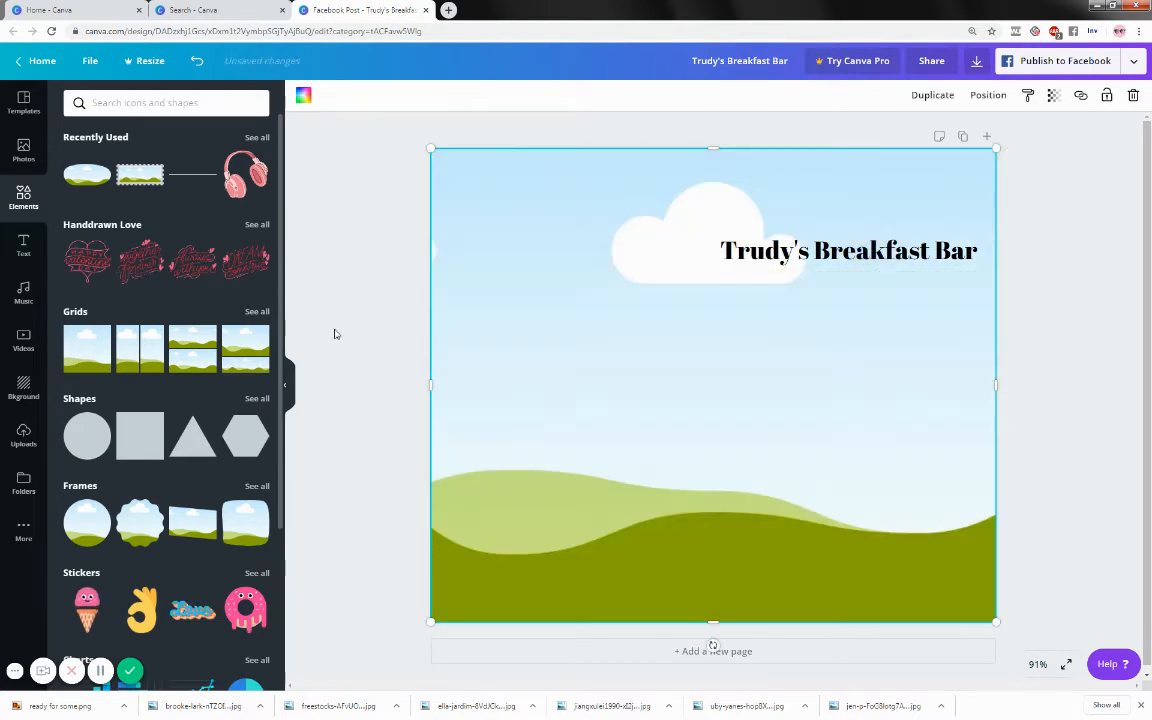
left_click_drag(710, 147, 713, 210)
left_click_drag(713, 620, 733, 288)
left_click_drag(618, 247, 612, 232)
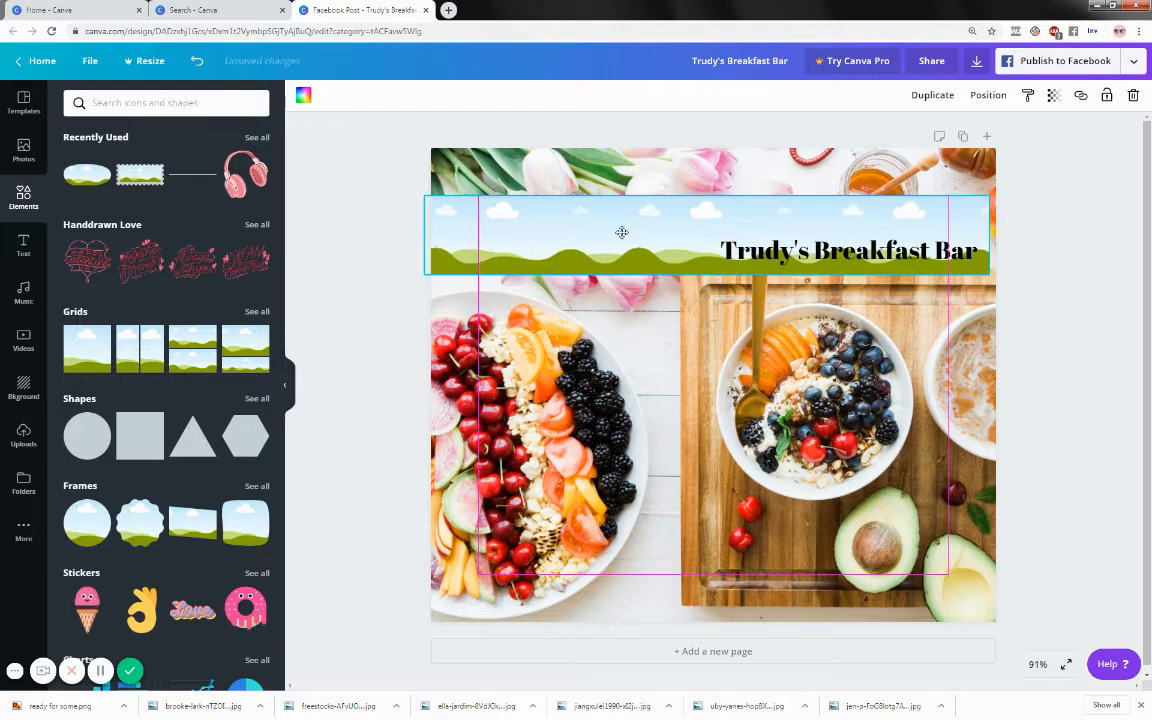
left_click_drag(782, 255, 650, 241)
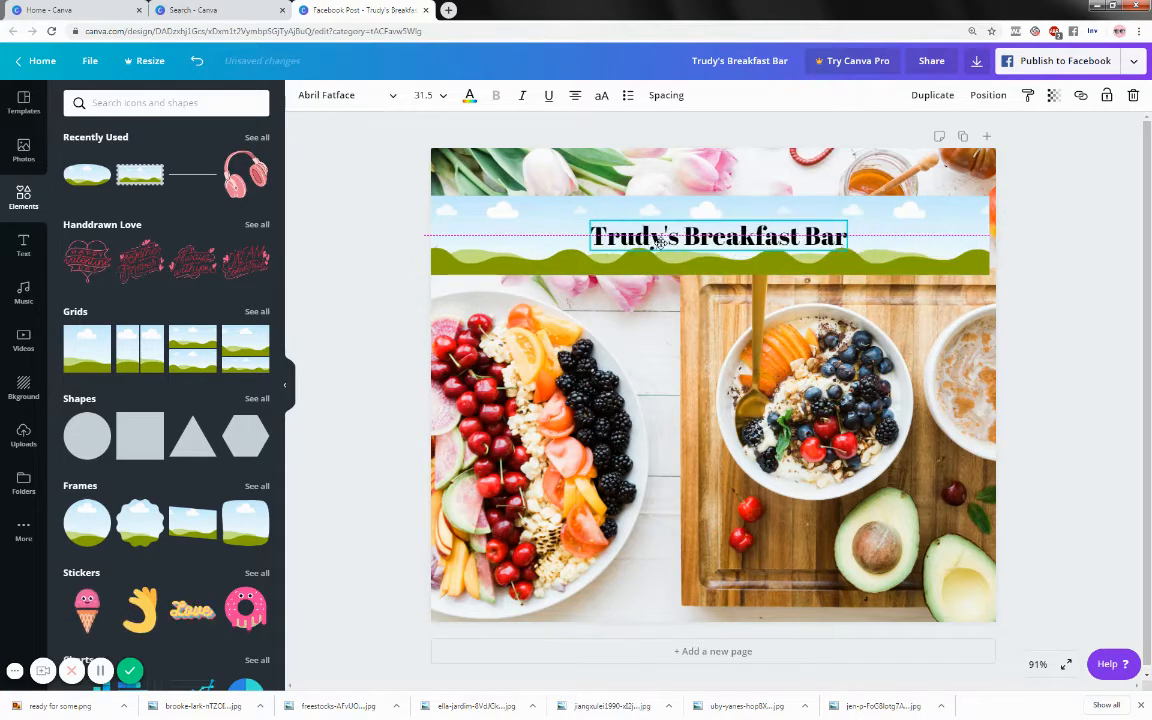
Fill the band behind the heading with the default Peach colour and widen it past the right edge of the canvas.
left_click(500, 240)
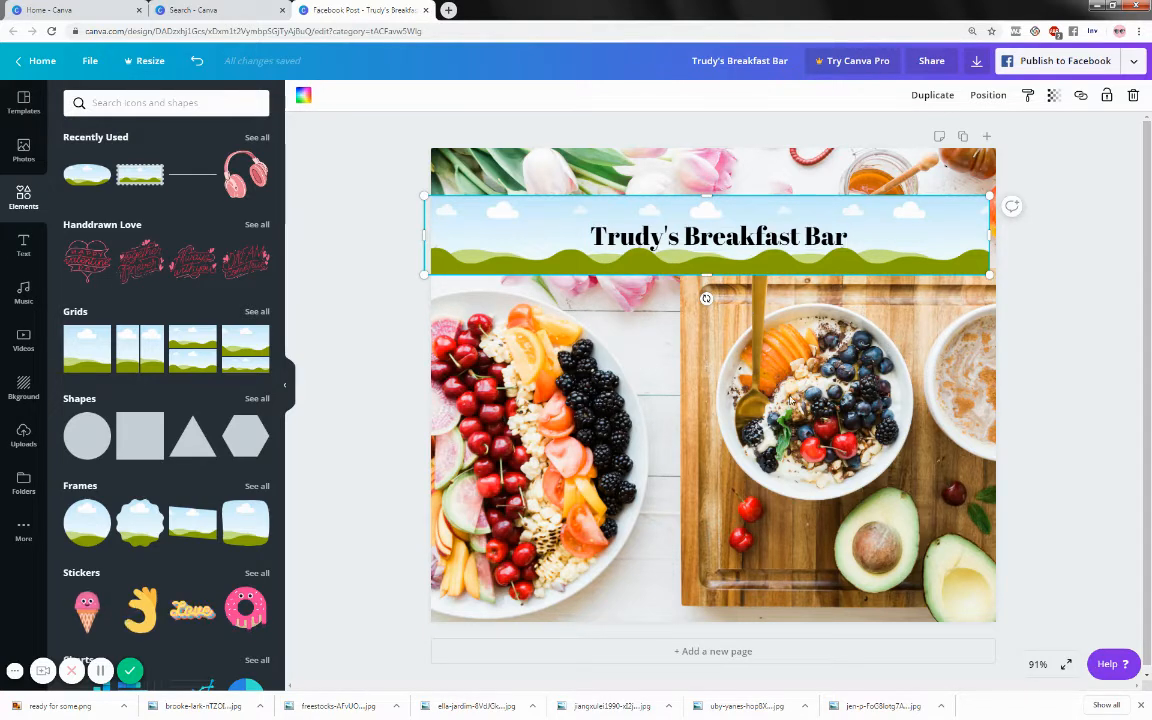
left_click(302, 96)
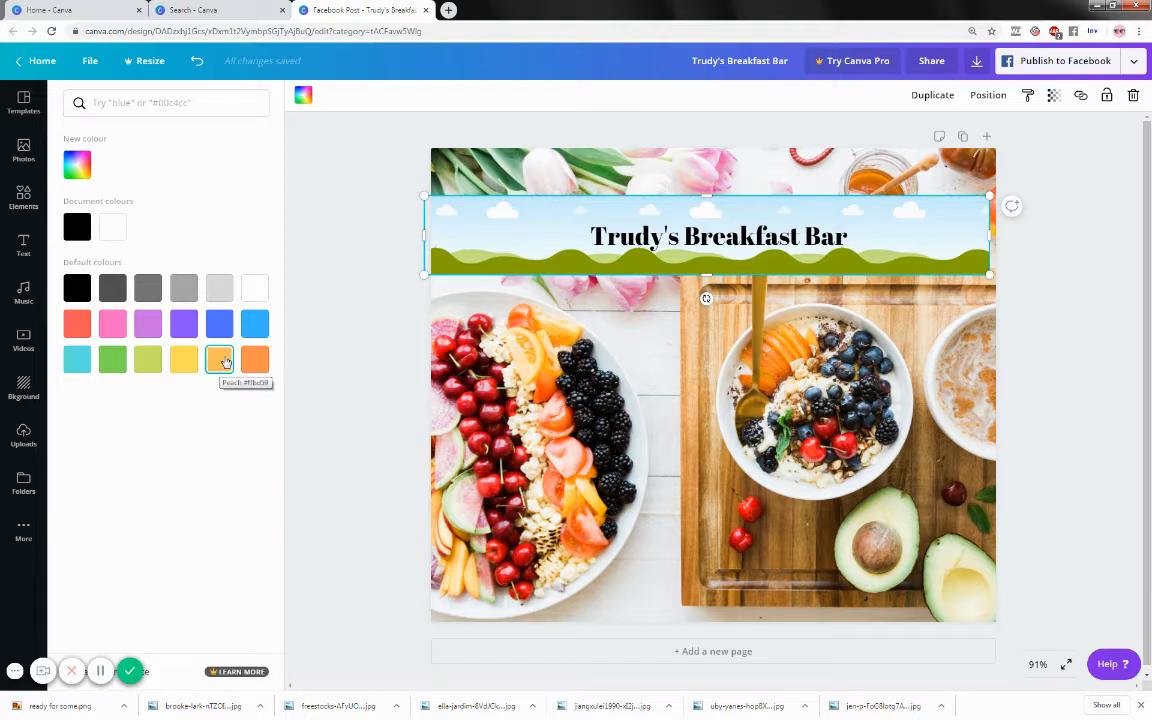
left_click(225, 362)
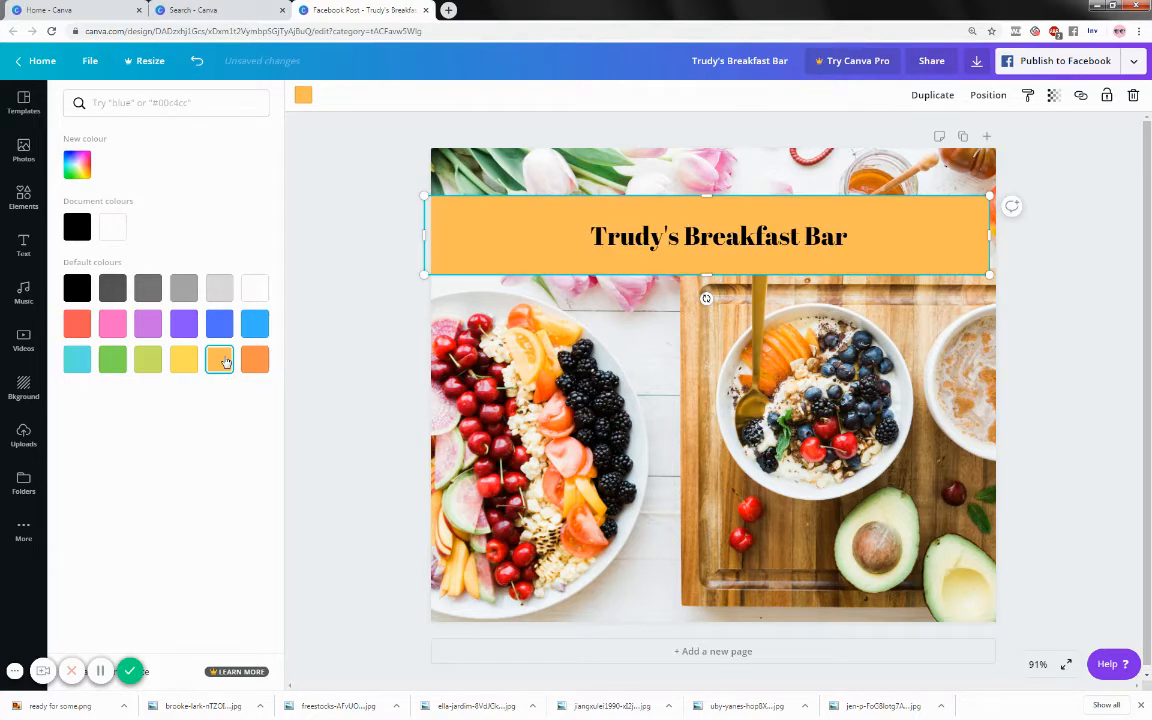
left_click(371, 243)
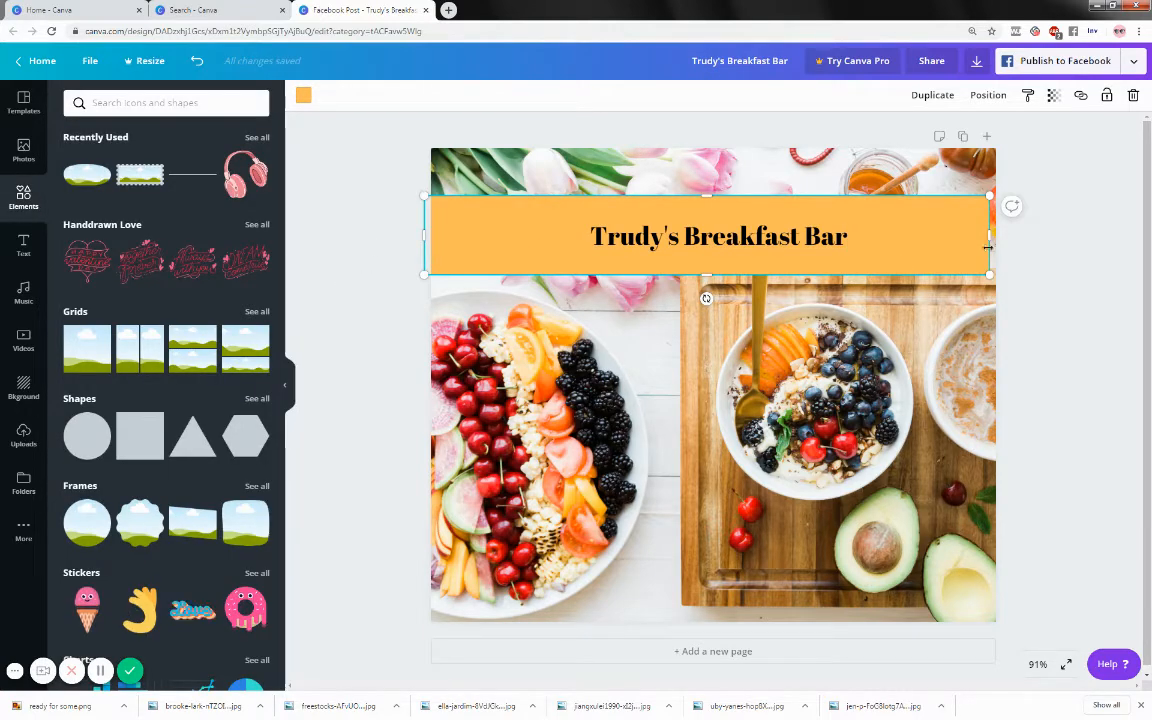
left_click_drag(989, 235, 1005, 236)
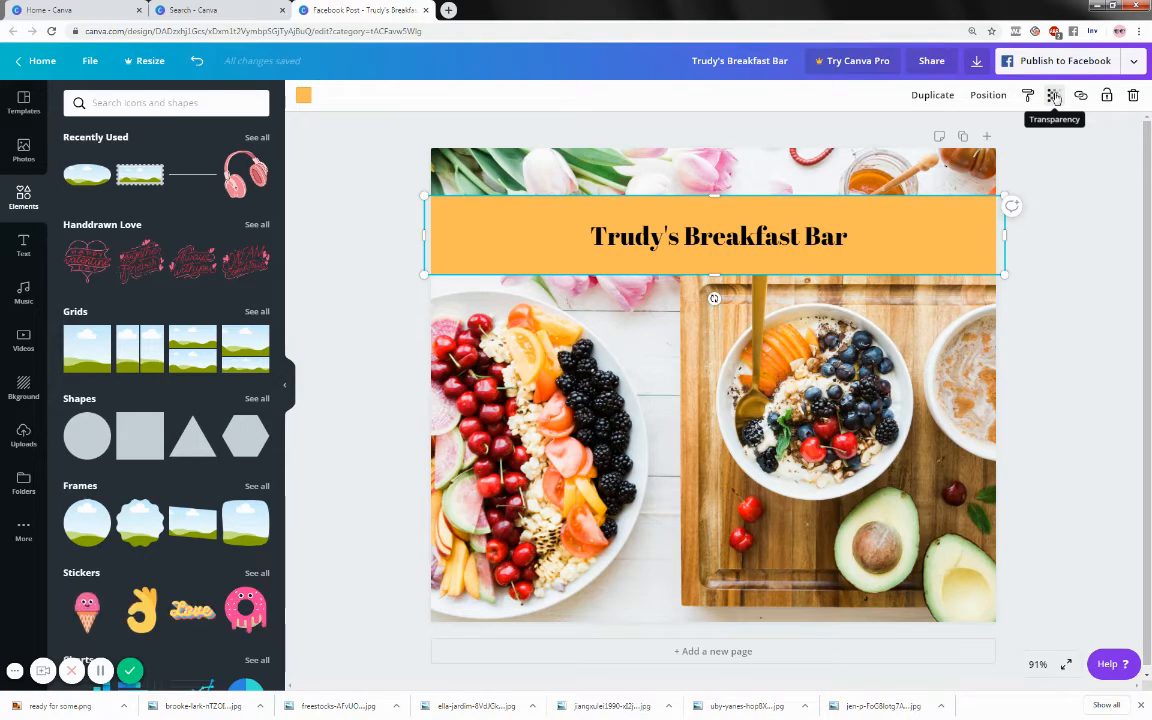
Set the peach band's transparency to 68 so the photo shows through.
left_click(1054, 97)
left_click_drag(1030, 130, 996, 137)
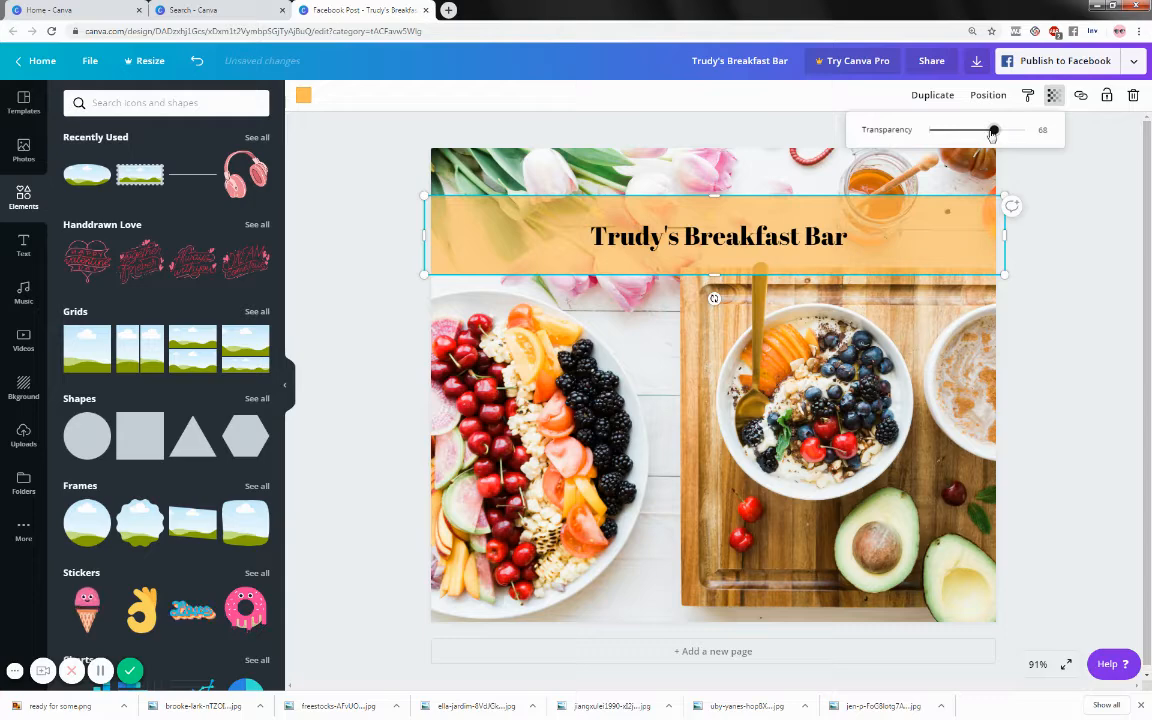
left_click(1062, 308)
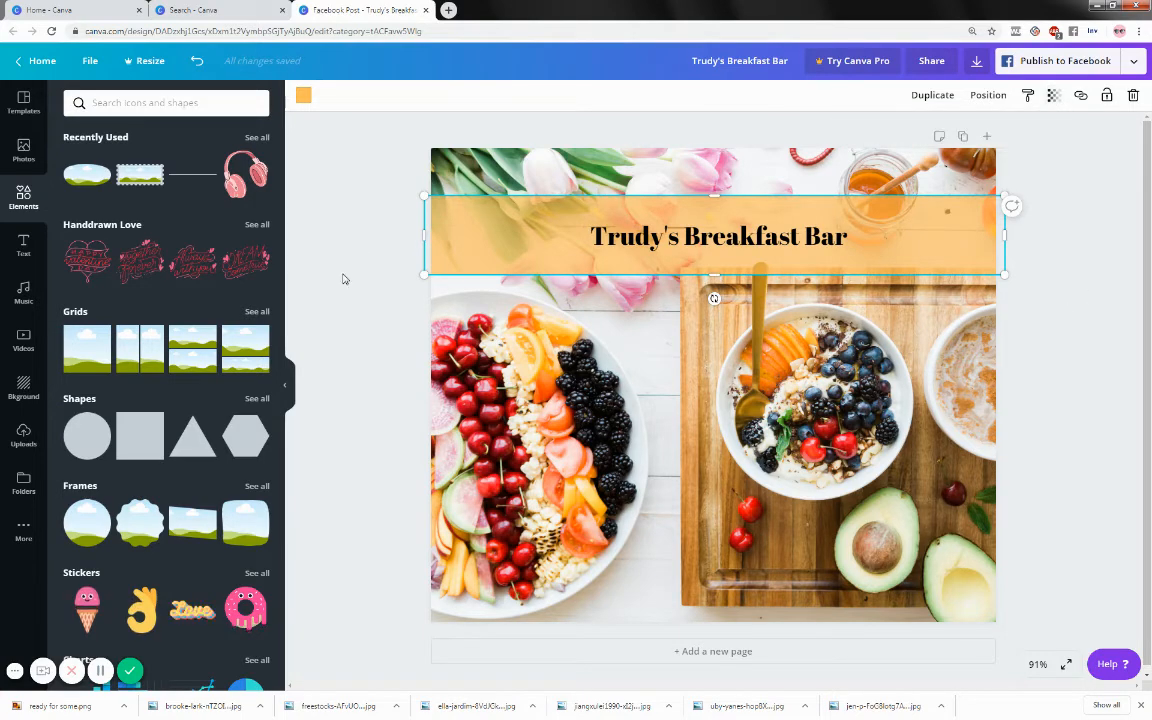
Enlarge the heading to a font size of 60.4 and reposition it to sit centered within the peach band.
left_click(591, 247)
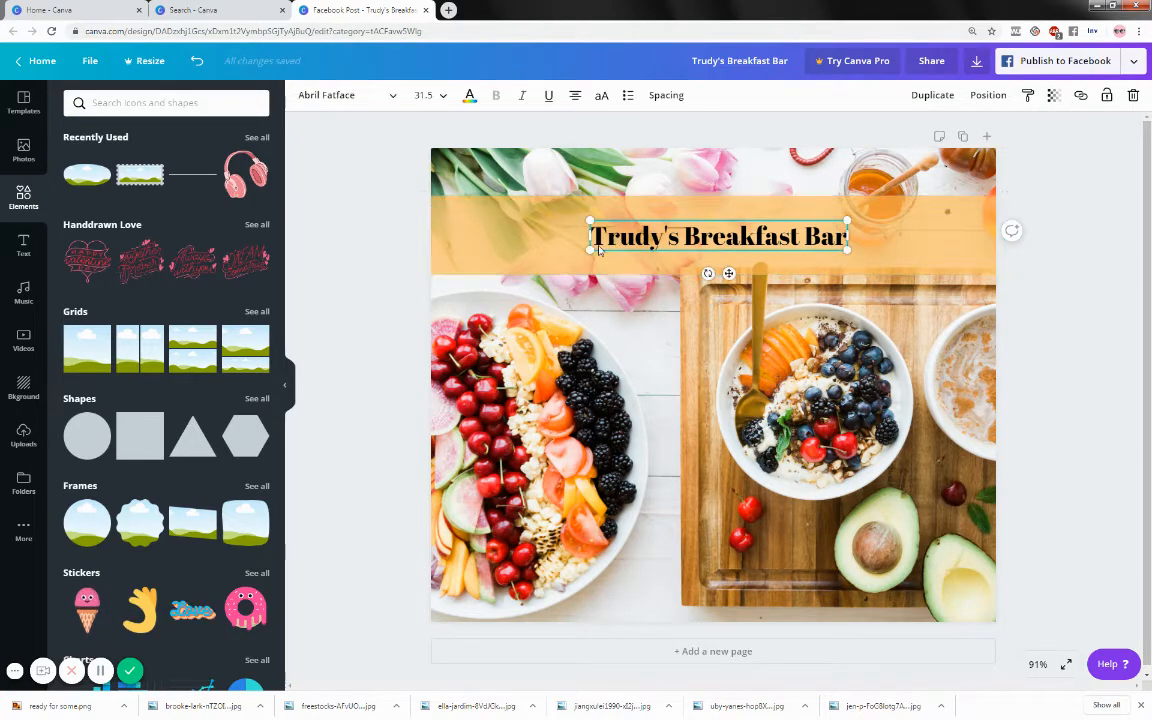
left_click_drag(551, 257, 492, 264)
left_click_drag(847, 217, 955, 208)
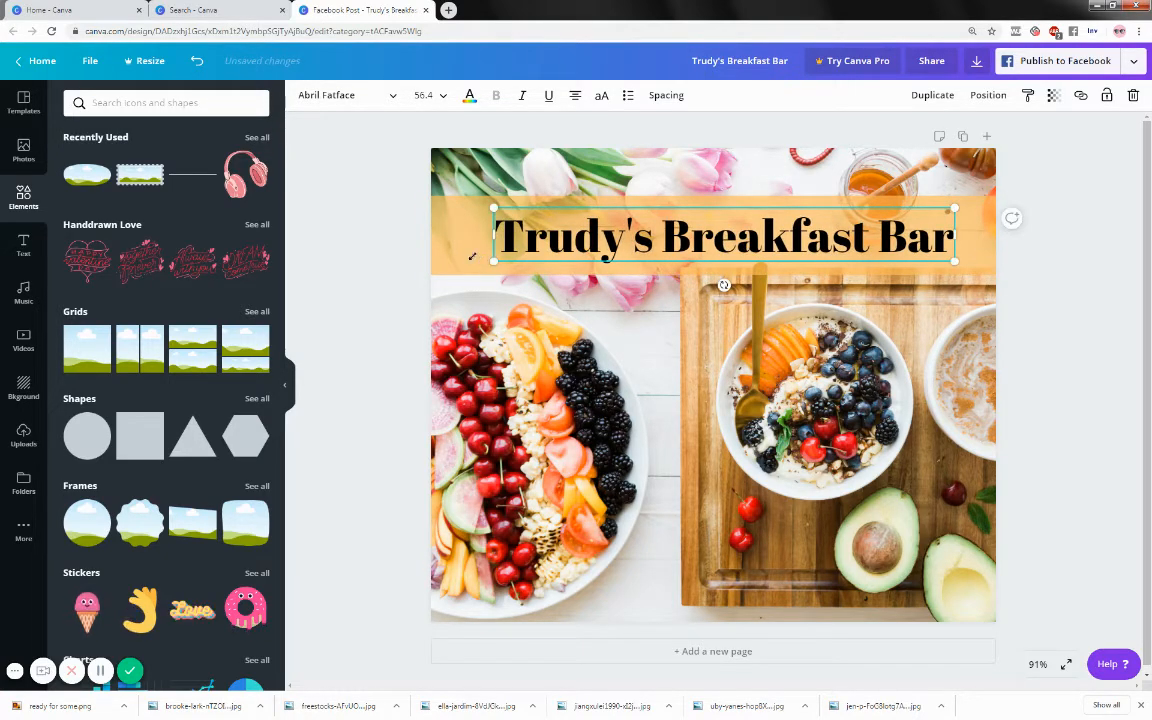
left_click_drag(472, 256, 441, 262)
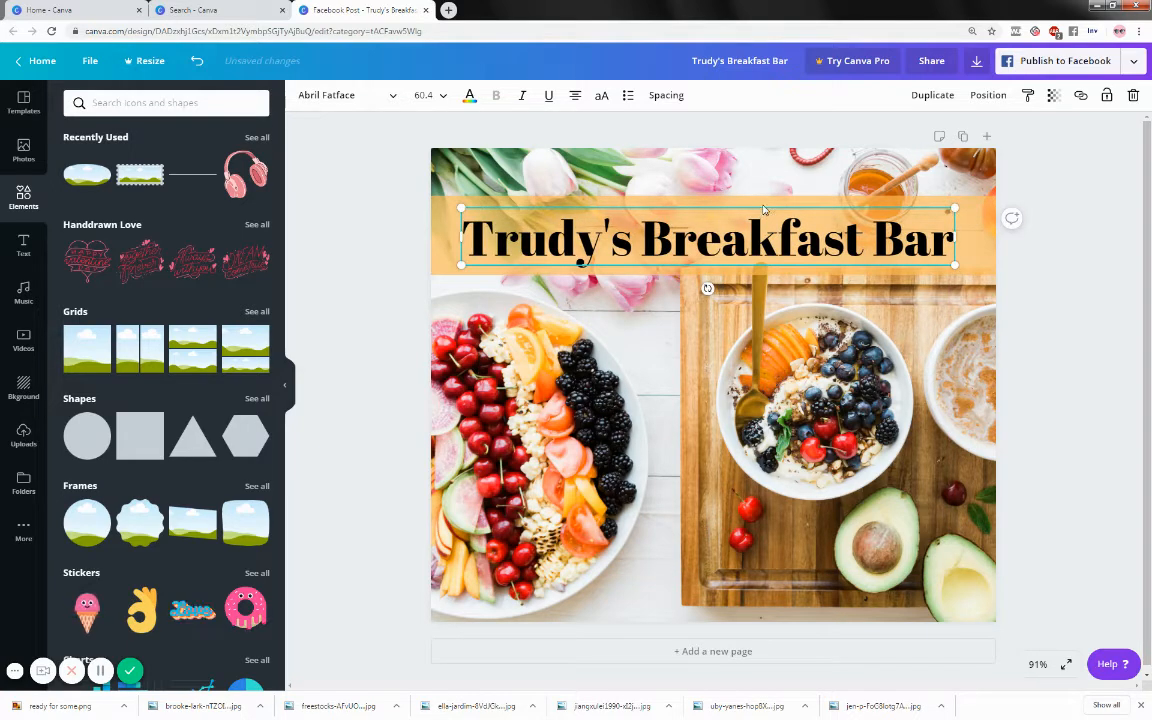
left_click_drag(843, 236, 849, 229)
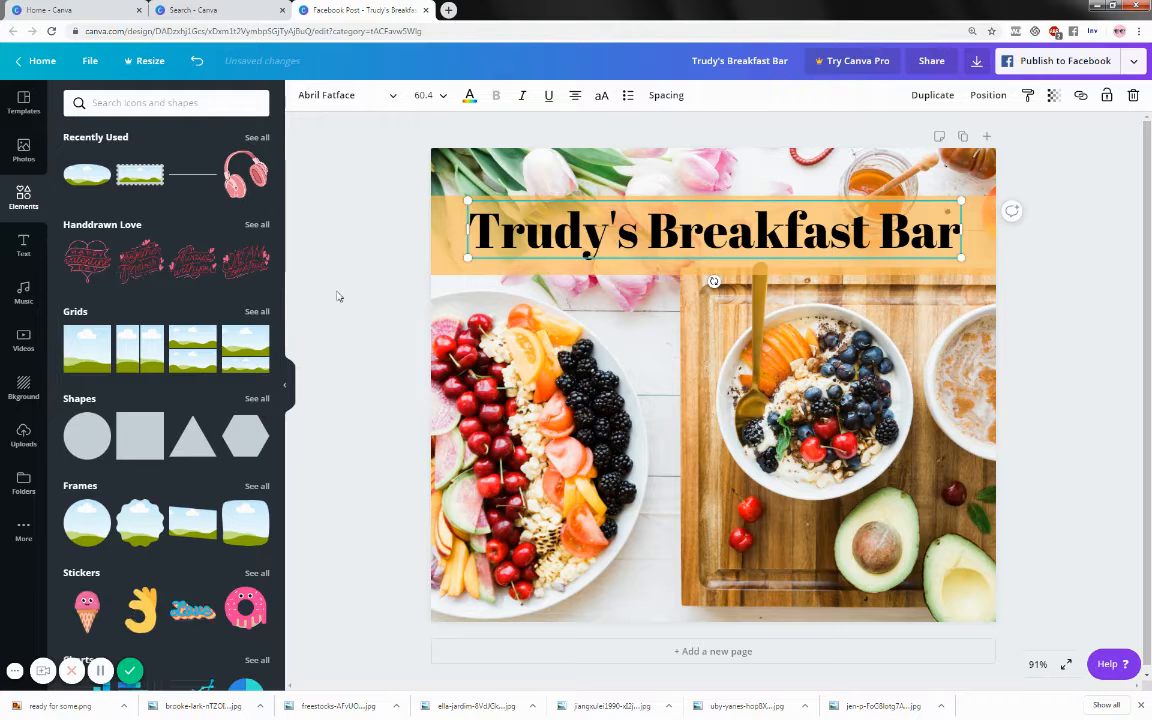
Add another single-image grid, shrink it to a thin strip along the photo's lower edge, and fill it with the document's peach colour.
left_click(77, 328)
left_click_drag(721, 377, 720, 597)
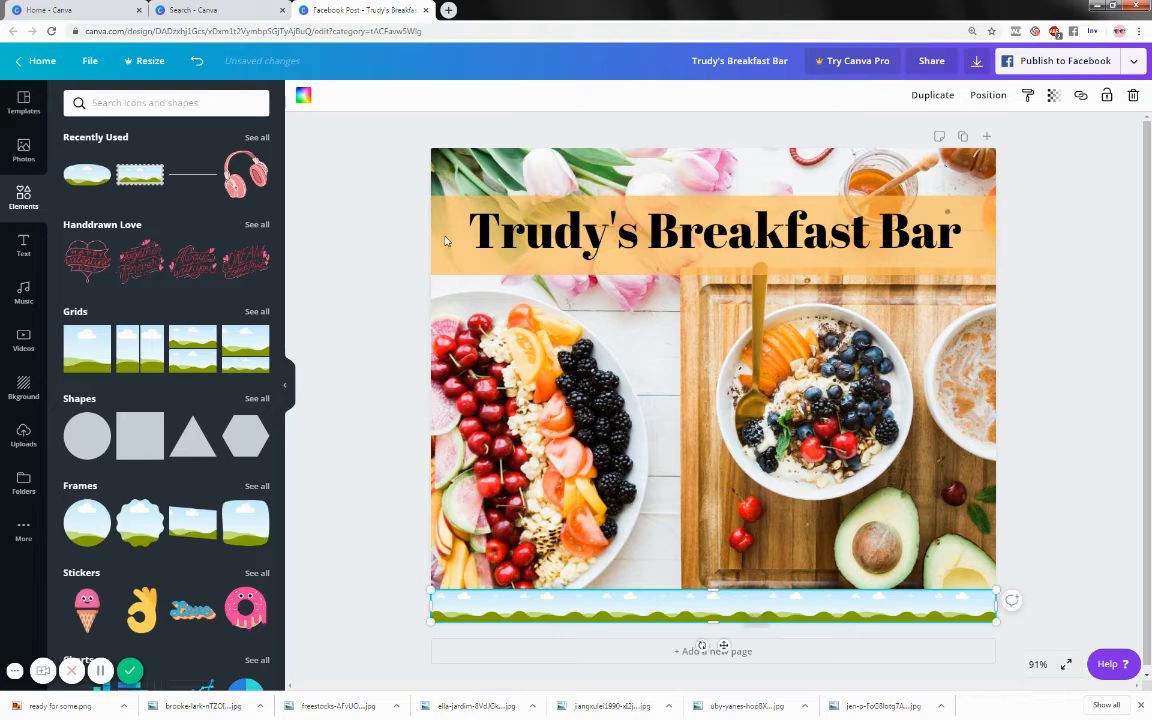
left_click(303, 95)
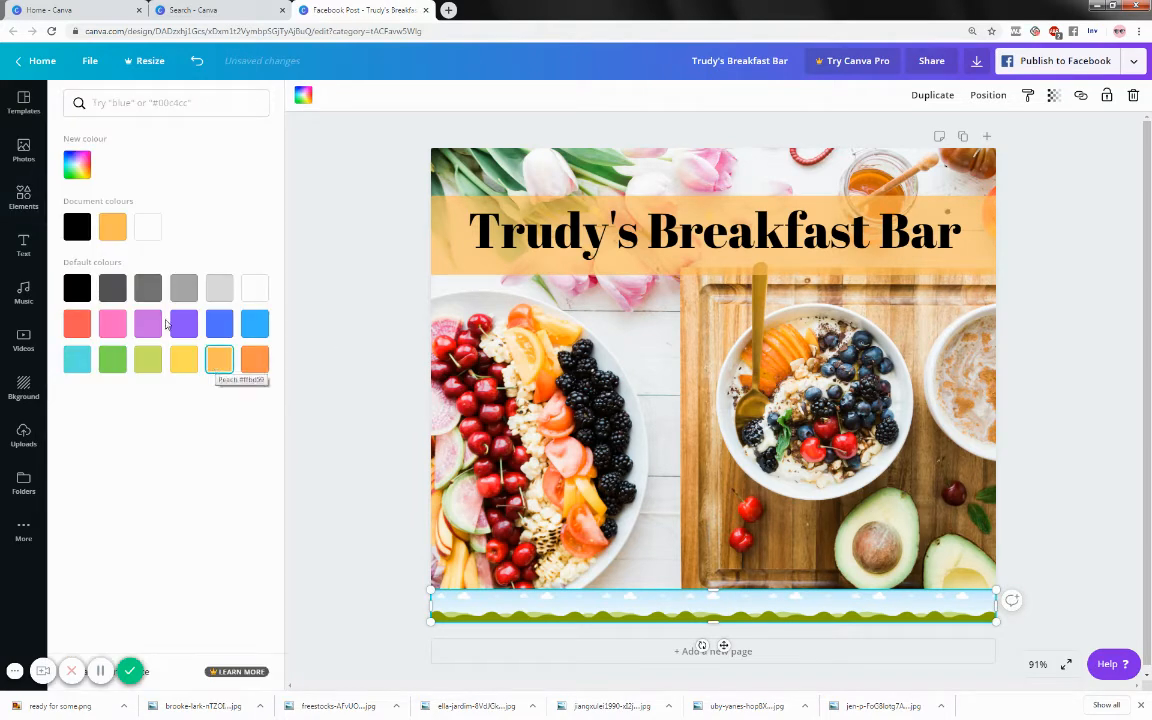
left_click(111, 226)
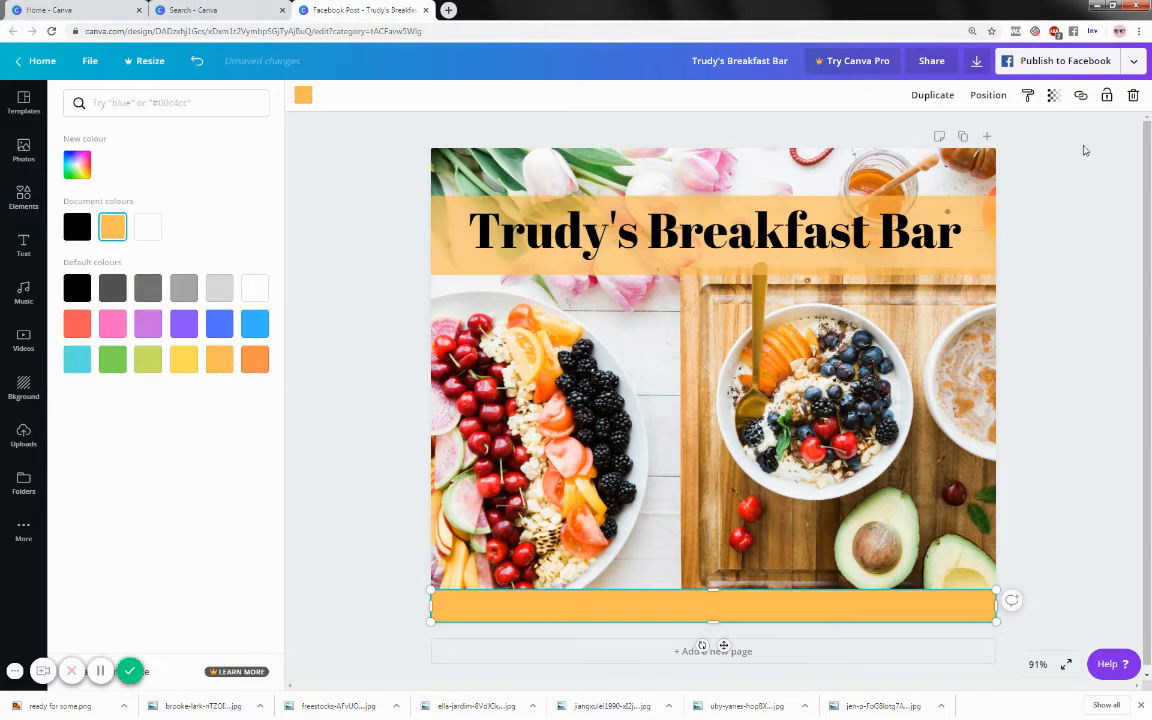
Lower the opacity of the peach strip along the photo's lower edge so the photo shows through.
left_click(1055, 104)
left_click_drag(1026, 136, 998, 136)
left_click(370, 231)
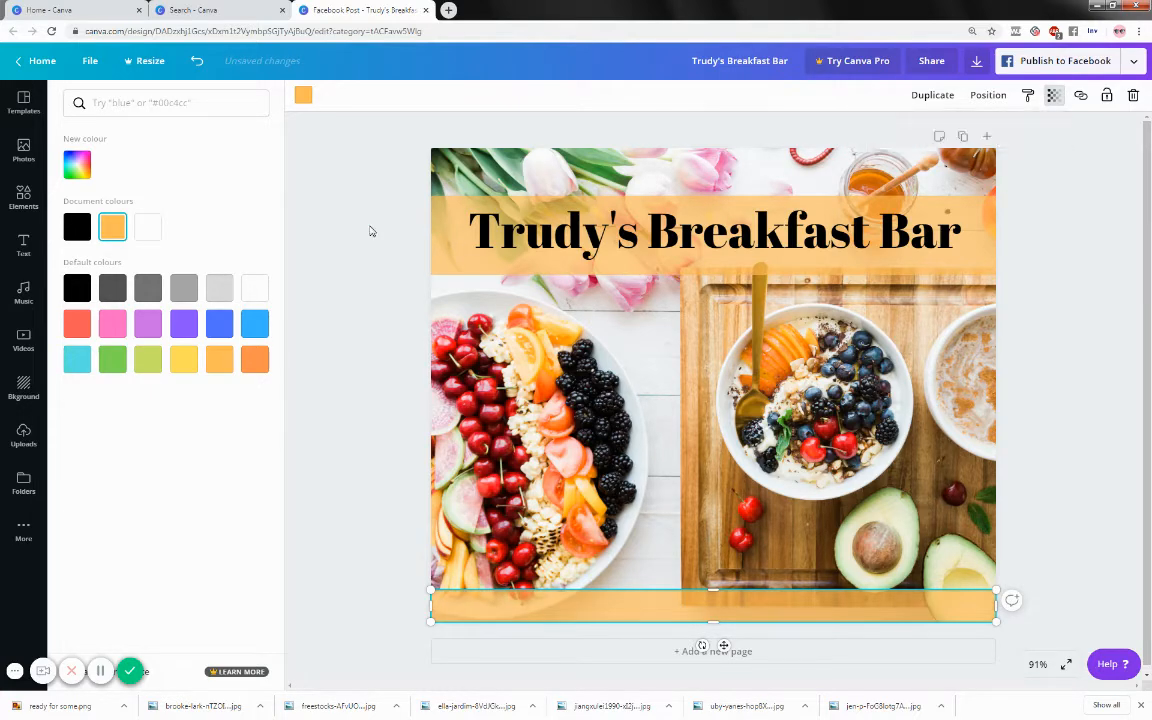
Add a subheading to the post reading "$10 breakfast everyday".
left_click(22, 205)
left_click(22, 242)
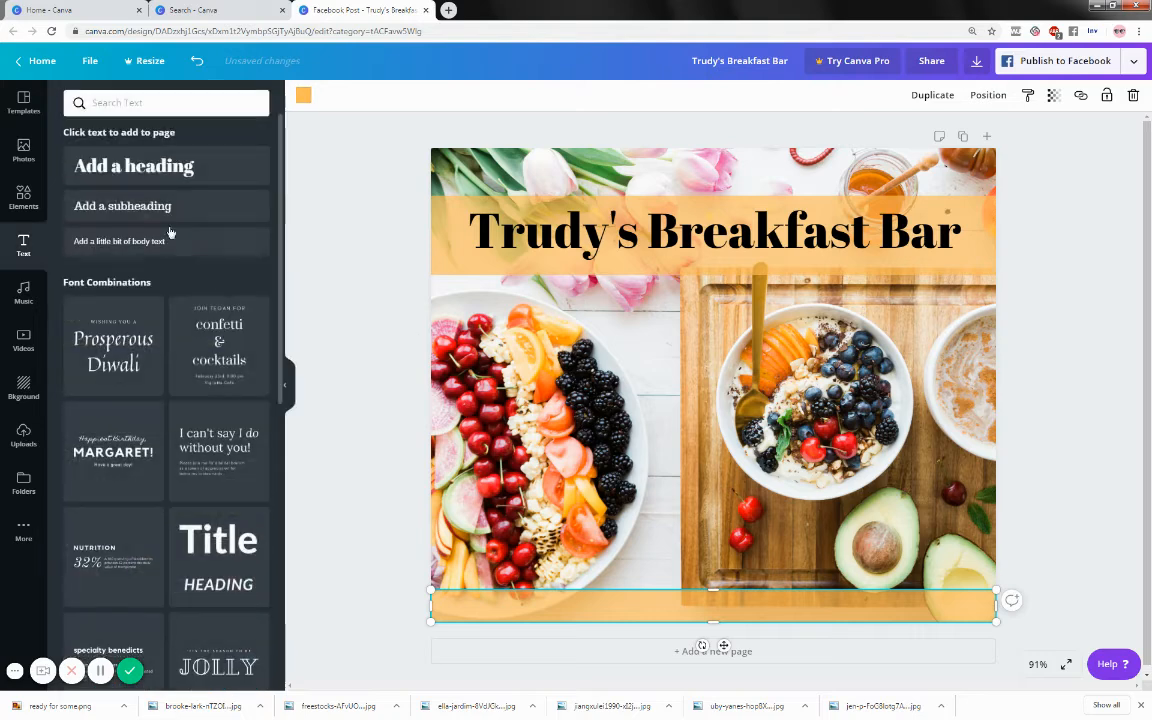
left_click(175, 213)
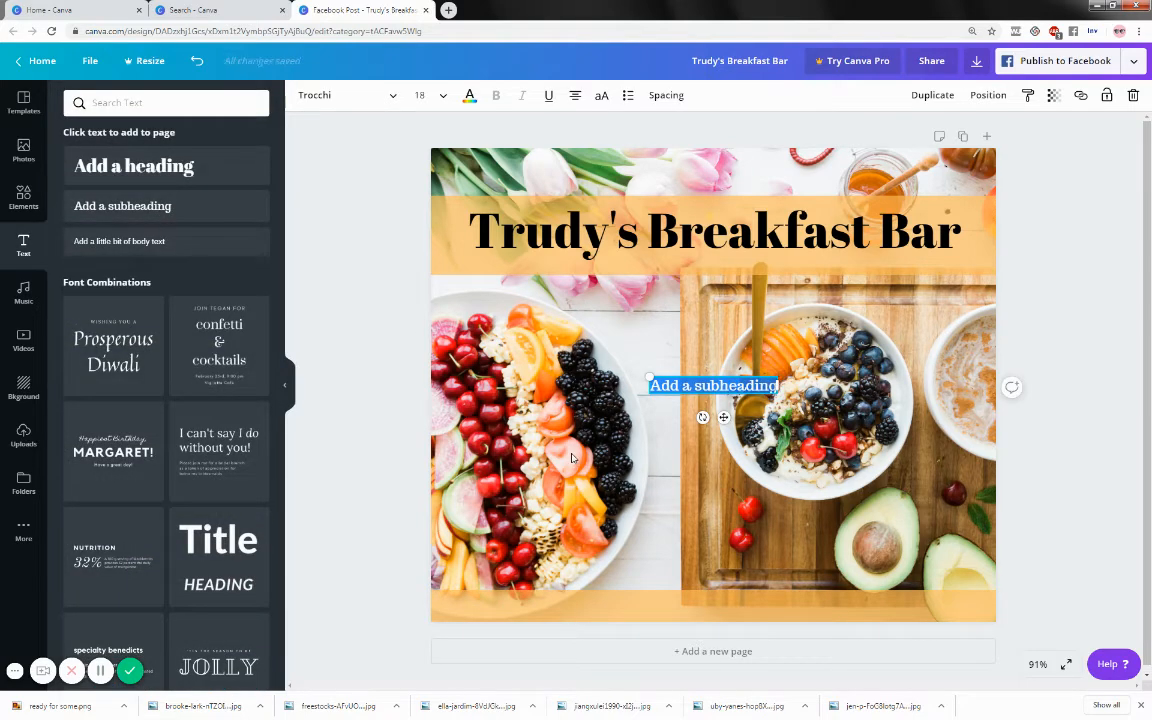
type("$10")
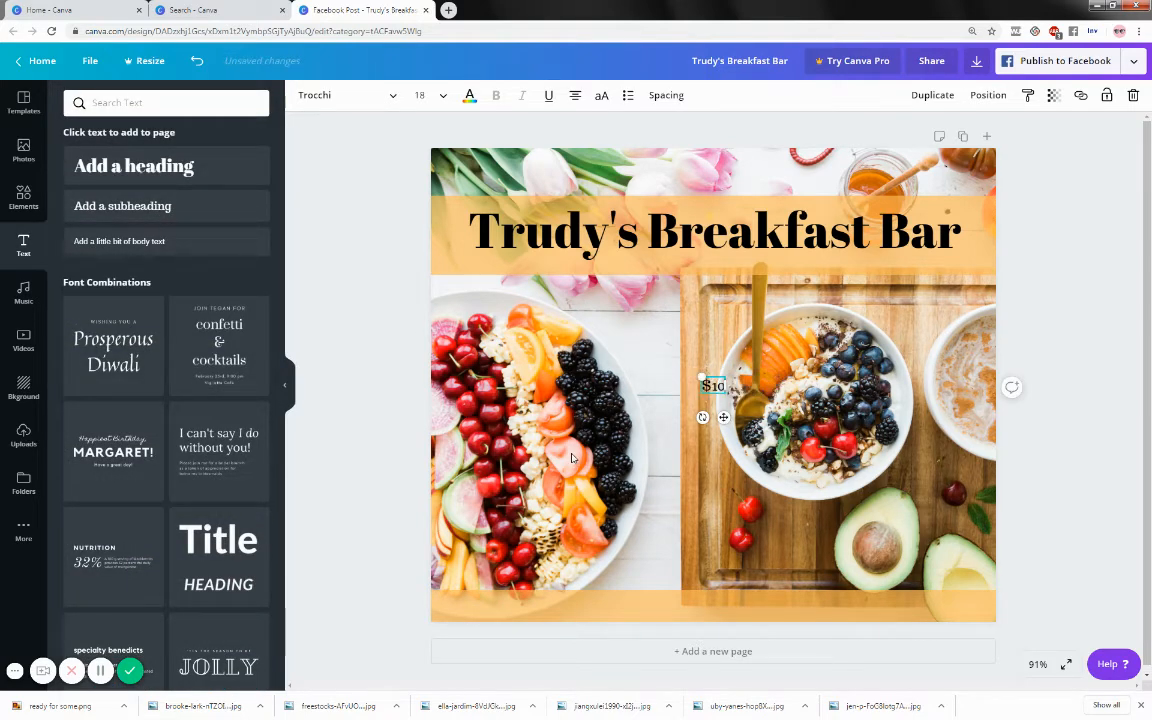
type(" breakfas")
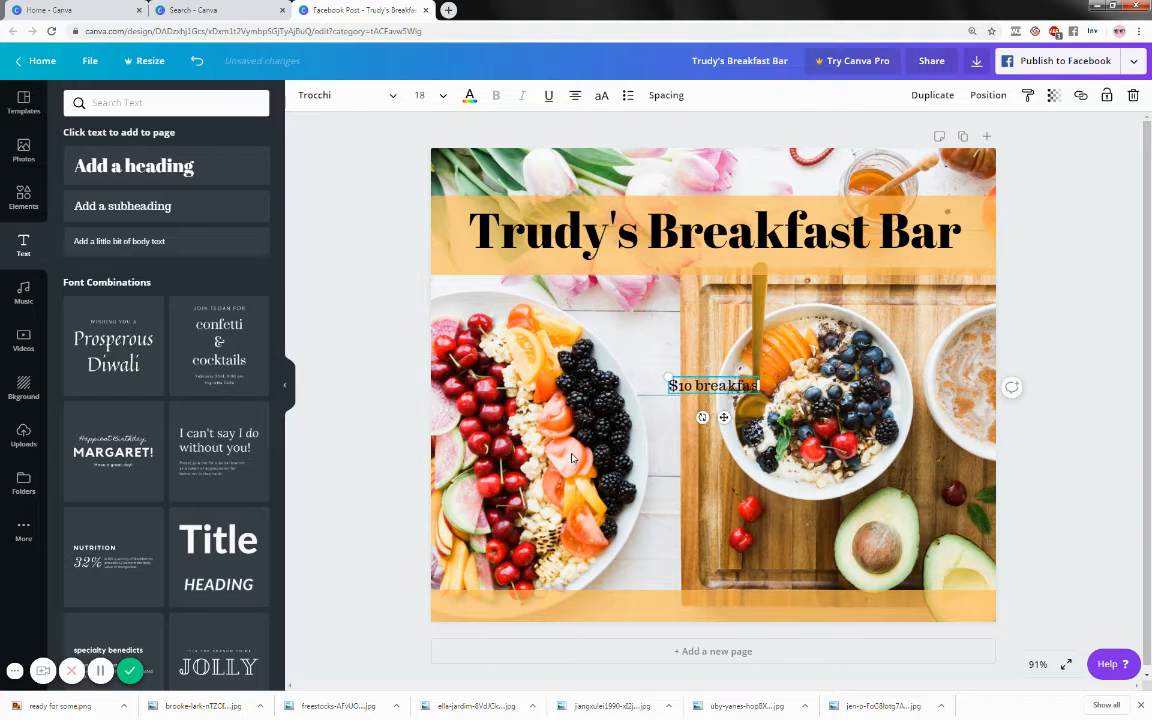
type("t everyday")
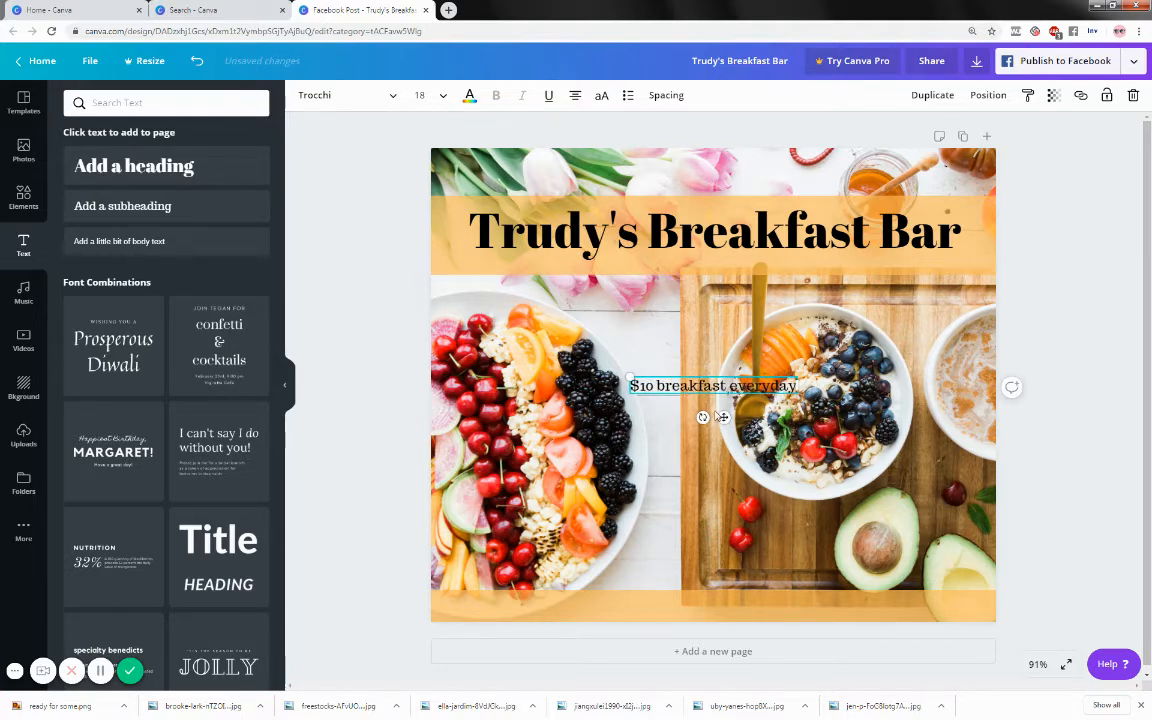
Move the "$10 breakfast everyday" text to the left end of the lower peach strip and enlarge it to font size 24.7.
left_click_drag(722, 416, 536, 637)
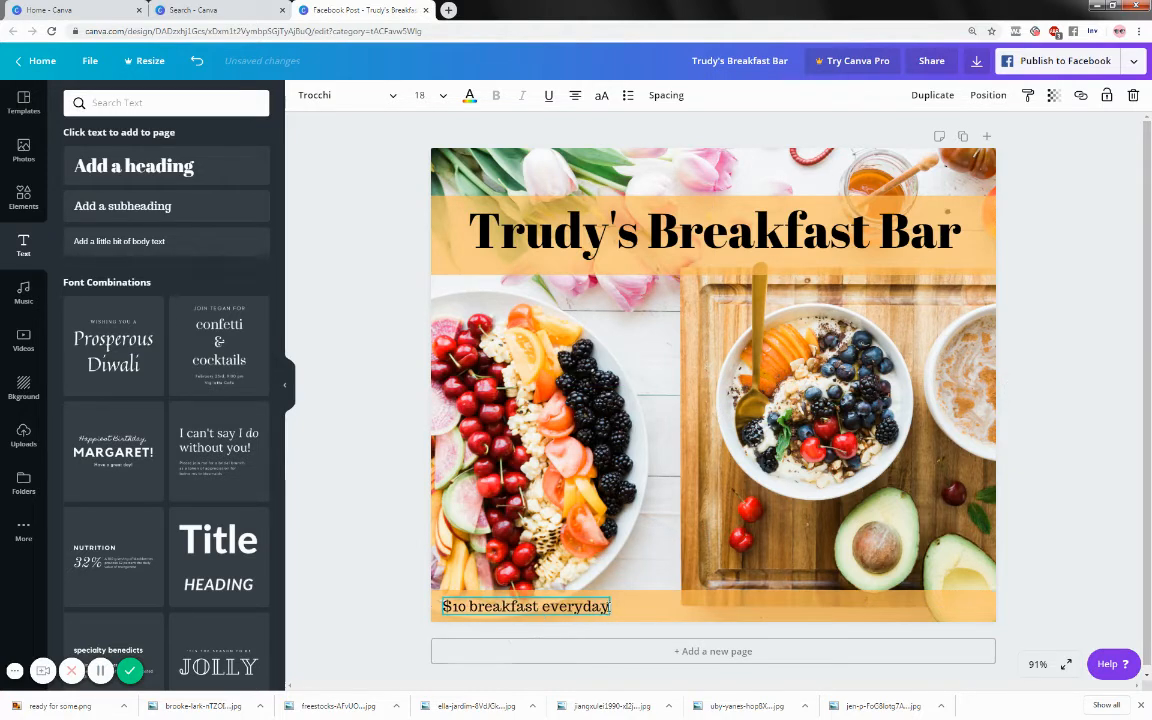
left_click_drag(609, 597, 658, 618)
left_click(656, 616)
left_click(648, 603)
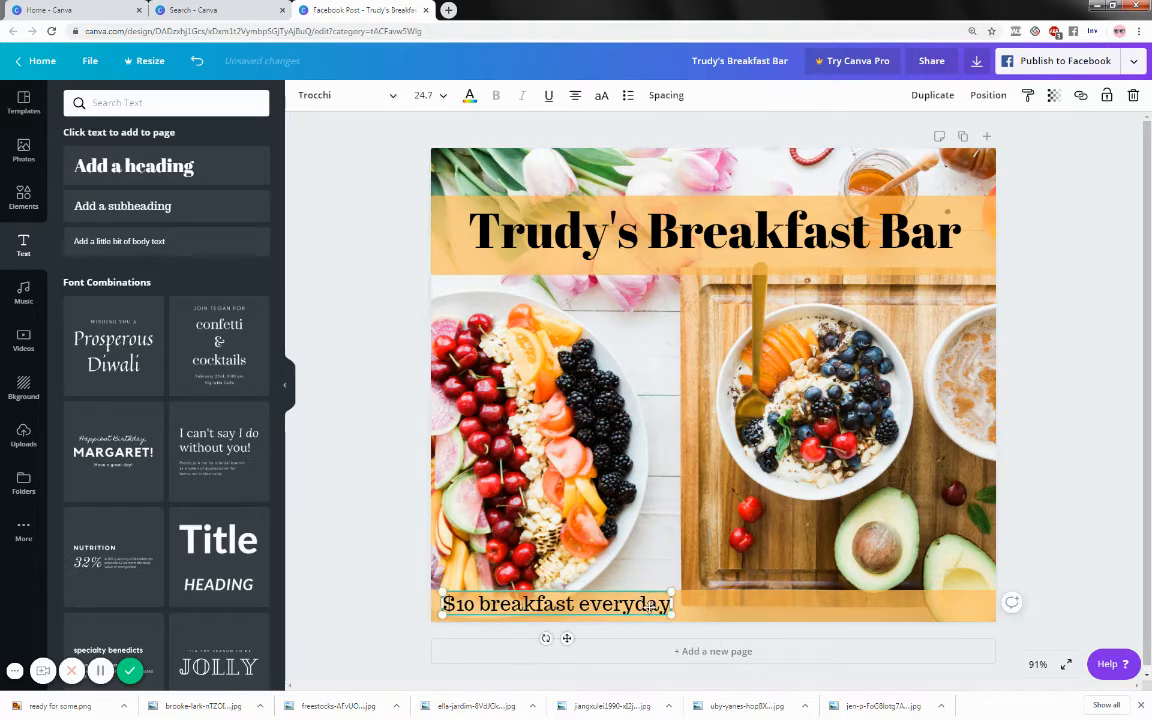
left_click(935, 95)
left_click_drag(668, 614, 968, 608)
double_click(953, 606)
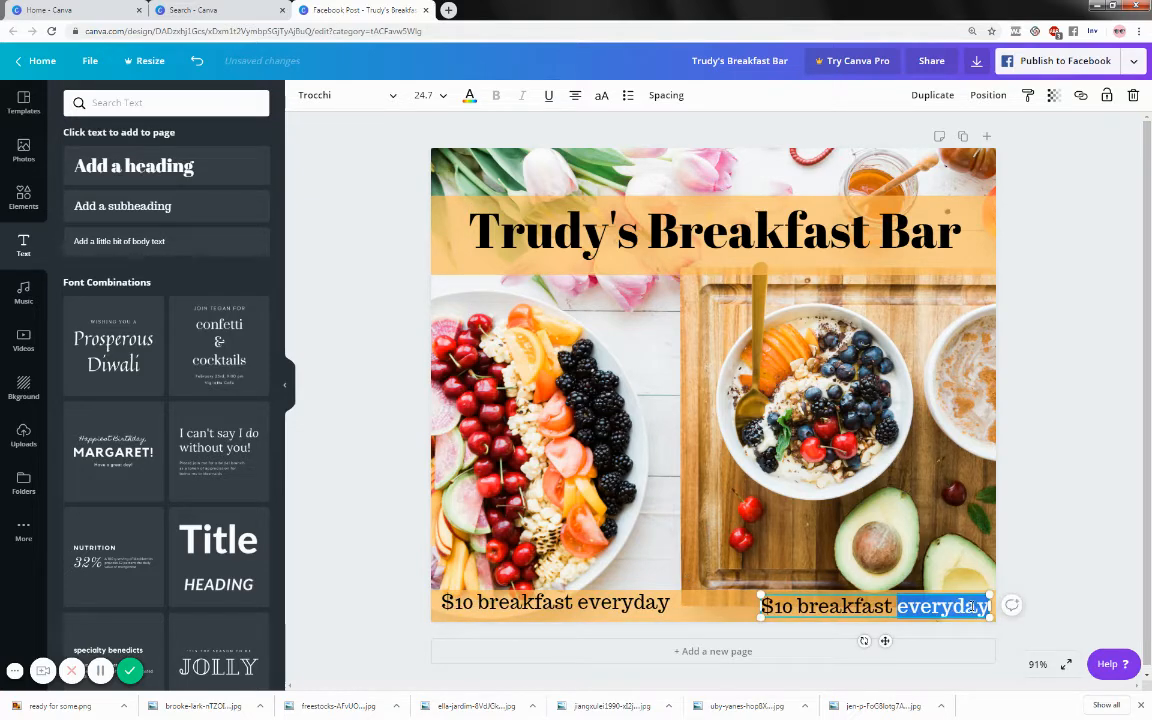
key("BackSpace")
key("BackSpace")
key("BackSpace")
key("BackSpace")
key("BackSpace")
key("BackSpace")
key("BackSpace")
key("BackSpace")
key("BackSpace")
key("BackSpace")
key("BackSpace")
key("BackSpace")
key("BackSpace")
key("BackSpace")
key("BackSpace")
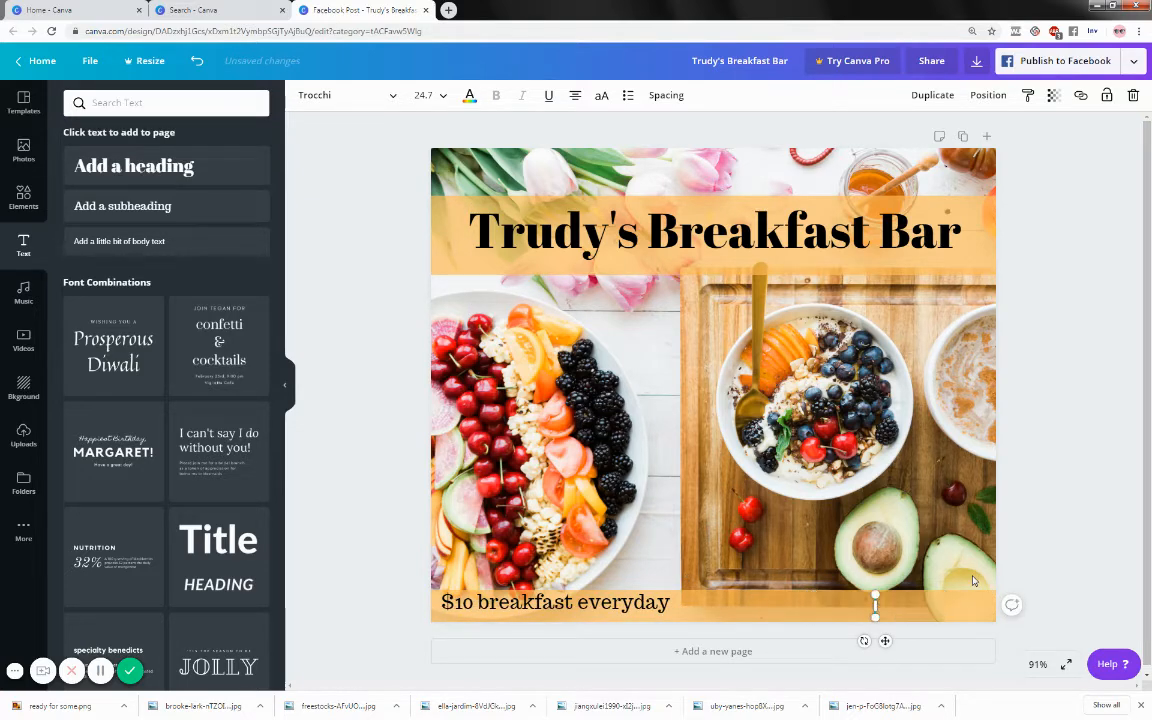
type("www.breakk")
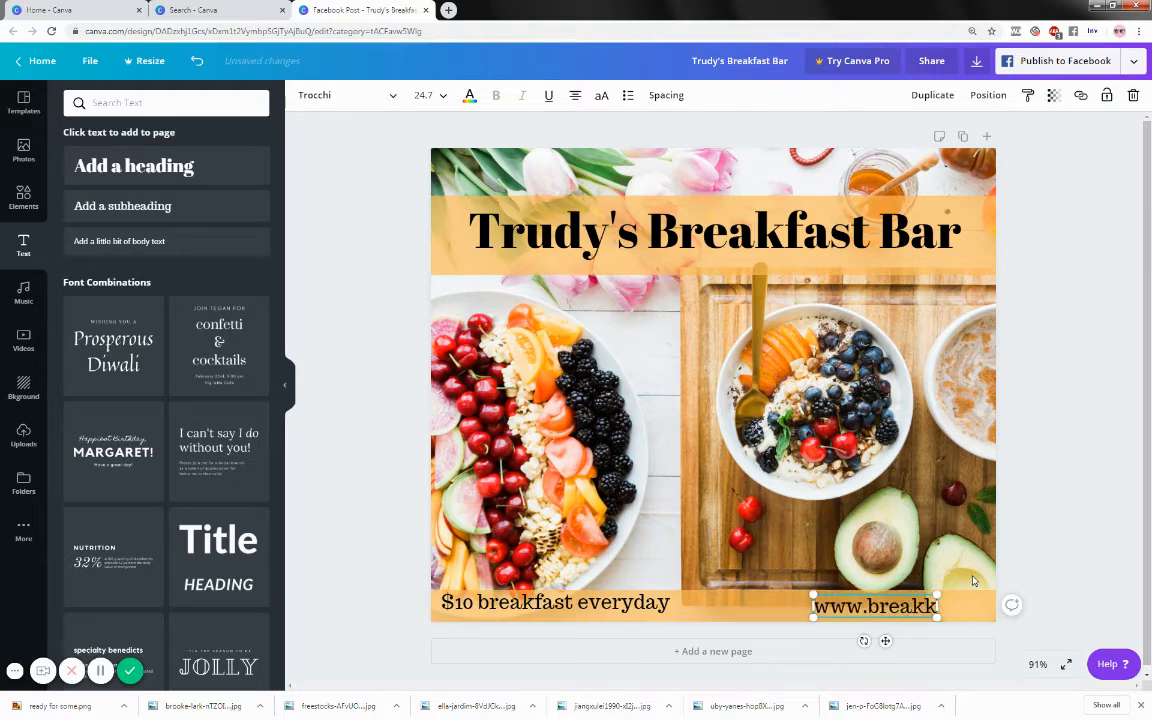
type("y.com")
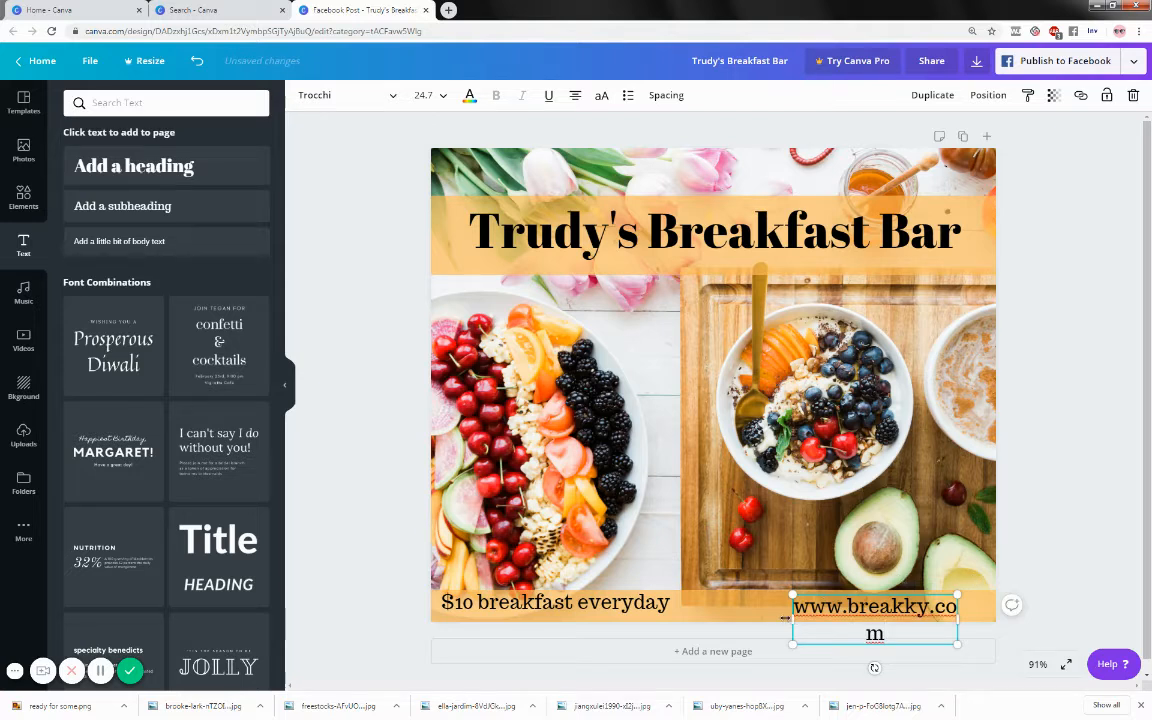
Widen the web address text box so it fits on one line and shift it toward the strip's right end.
left_click_drag(787, 617, 720, 617)
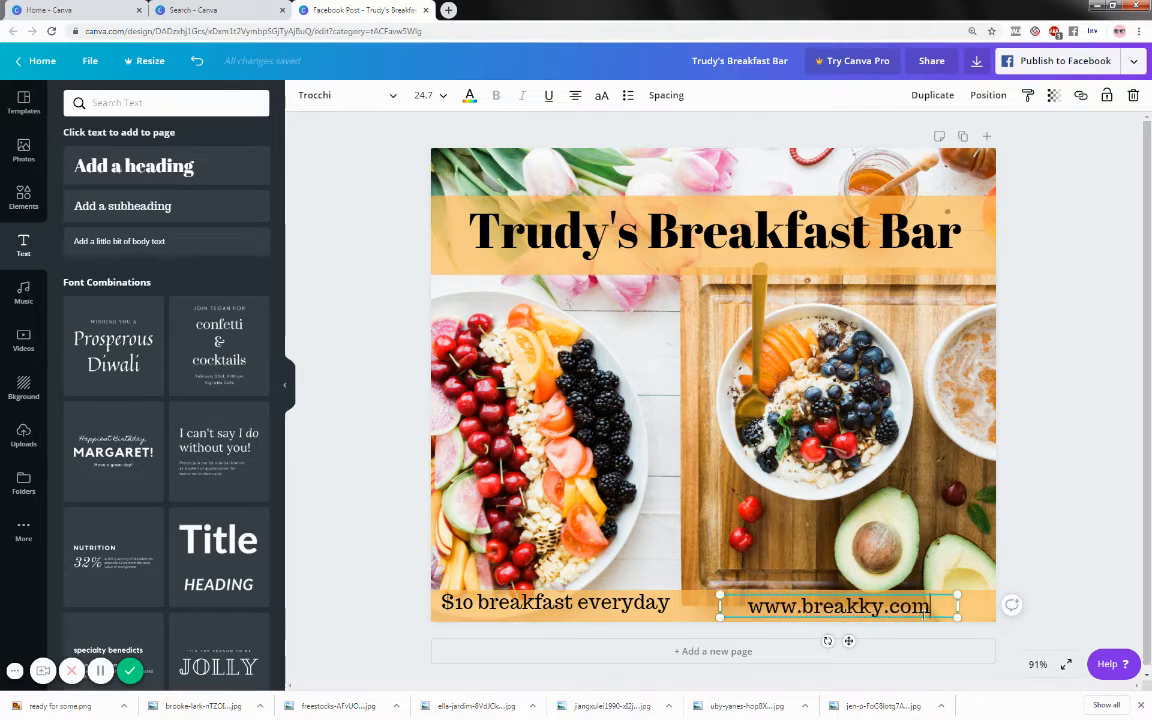
left_click_drag(922, 618, 978, 616)
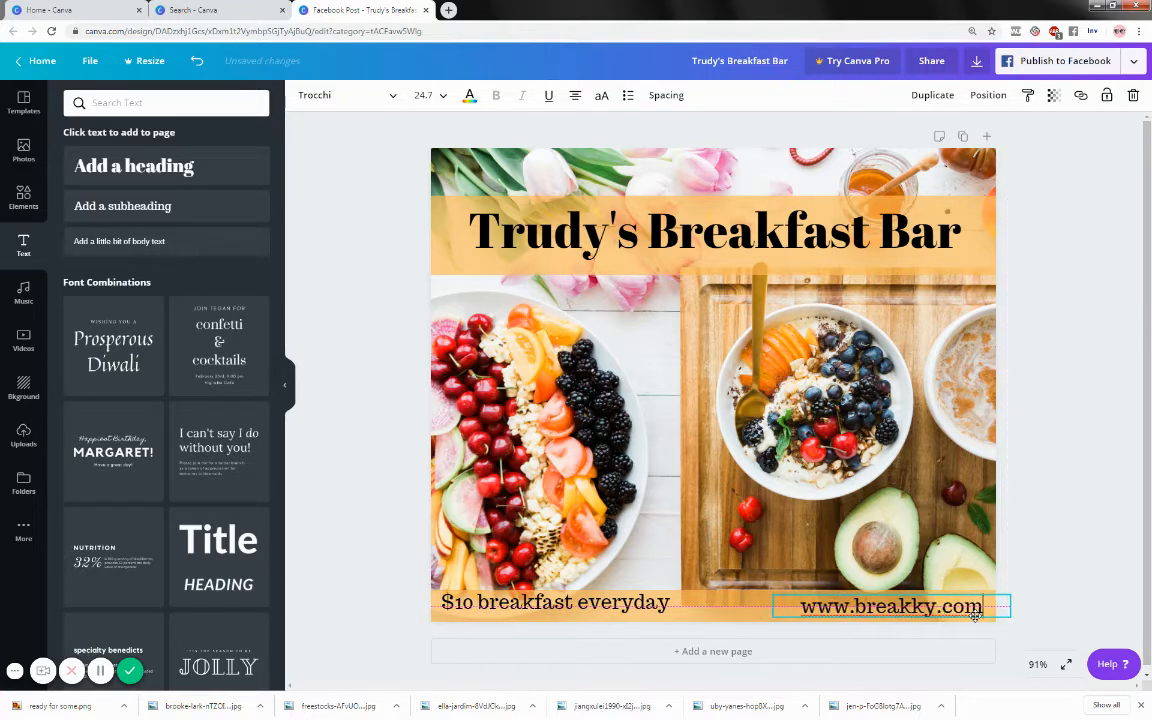
left_click(1069, 526)
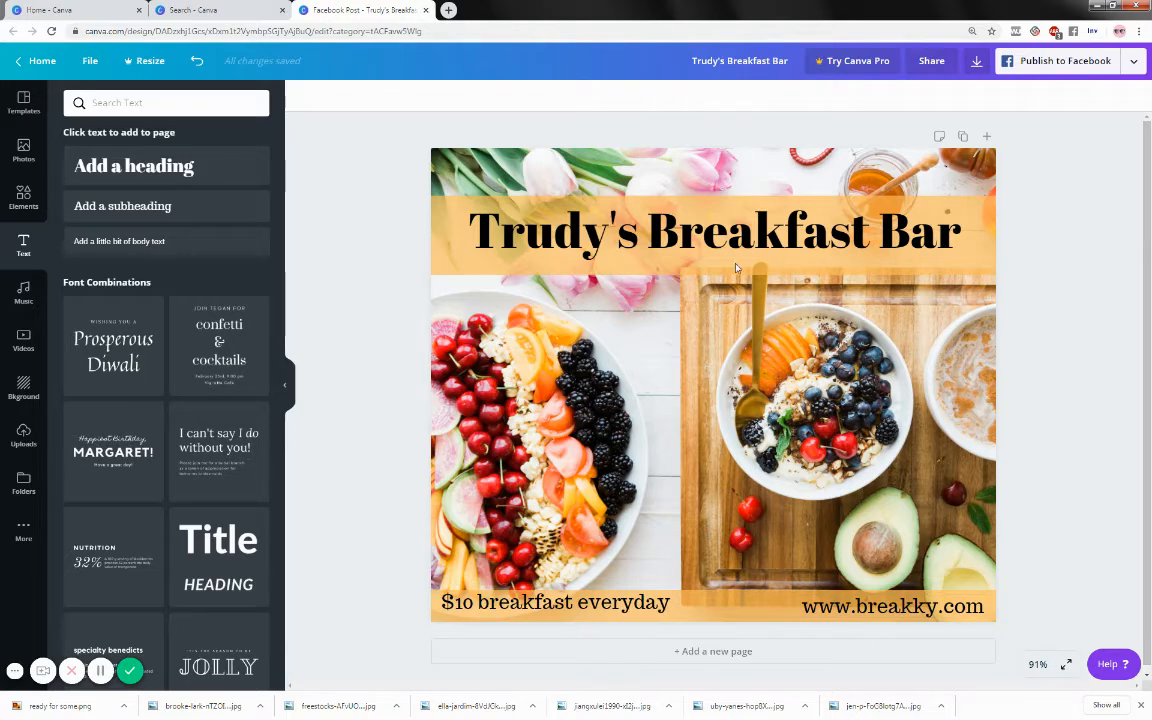
Change the heading's font to ABeeZee and refit it on one line, centered within the upper peach band.
left_click(640, 215)
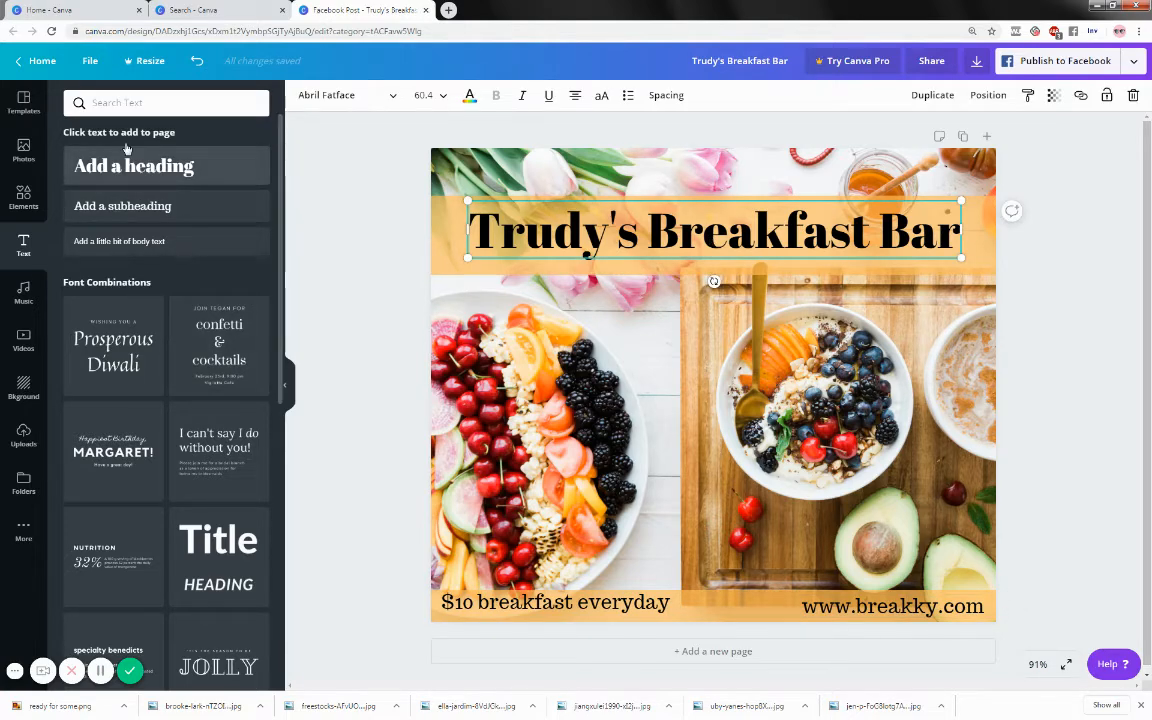
left_click(345, 95)
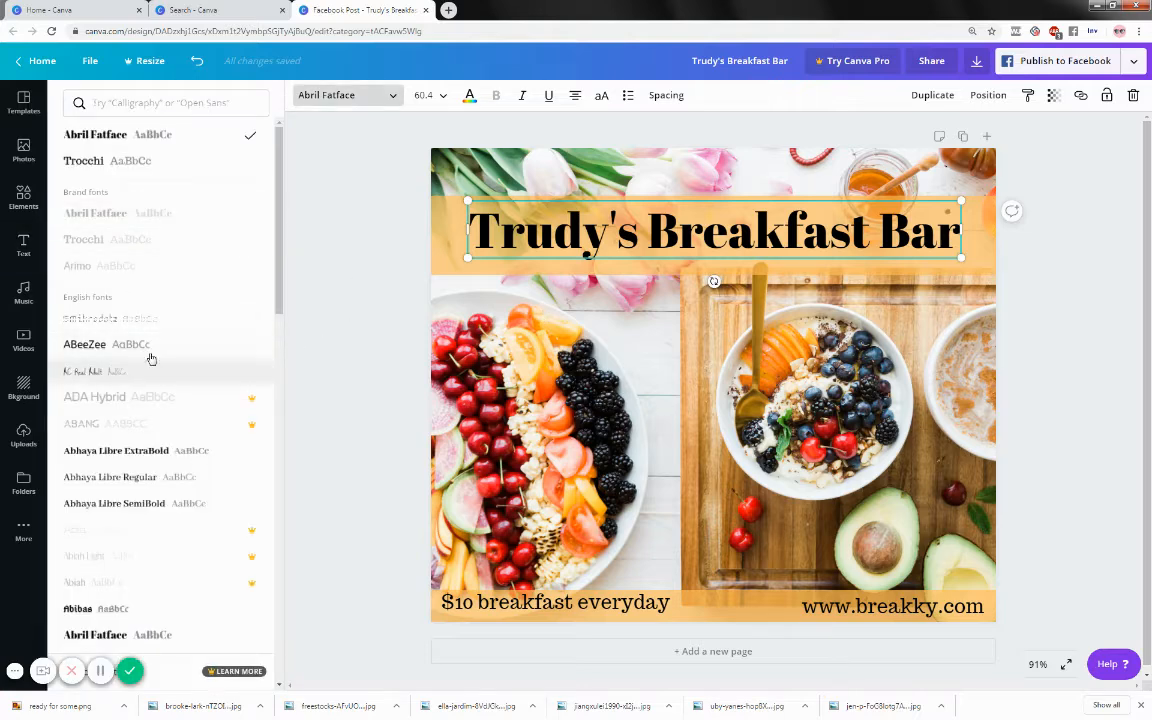
left_click(85, 344)
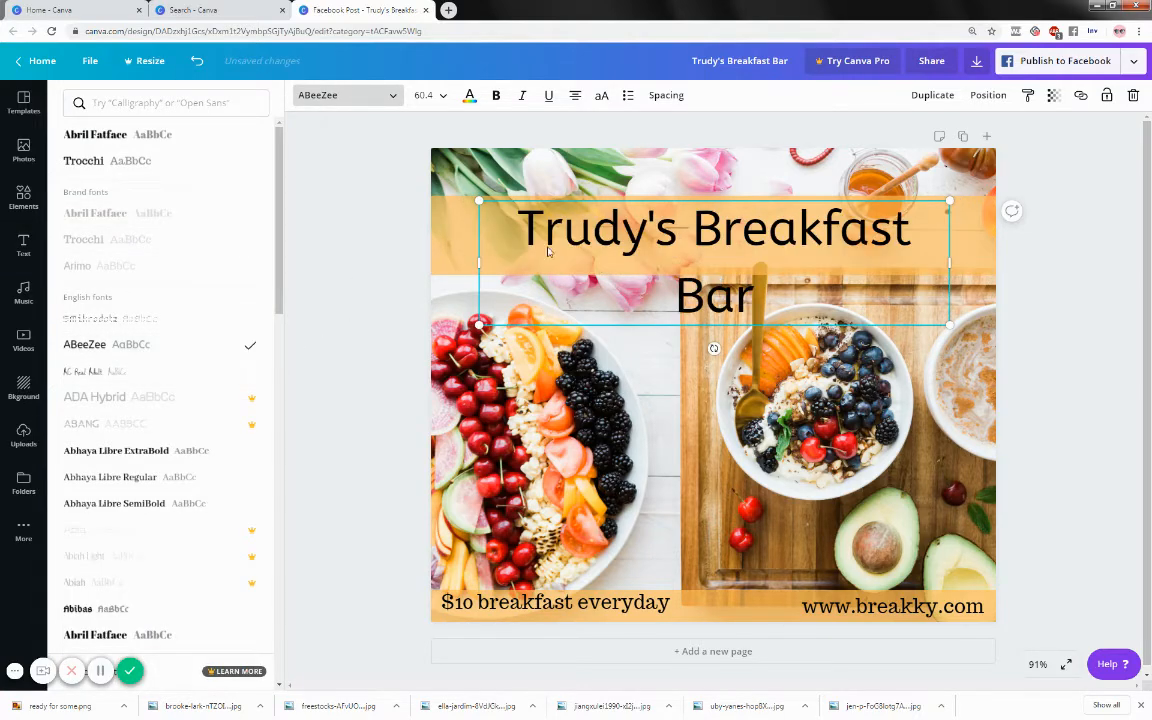
left_click_drag(990, 249, 997, 249)
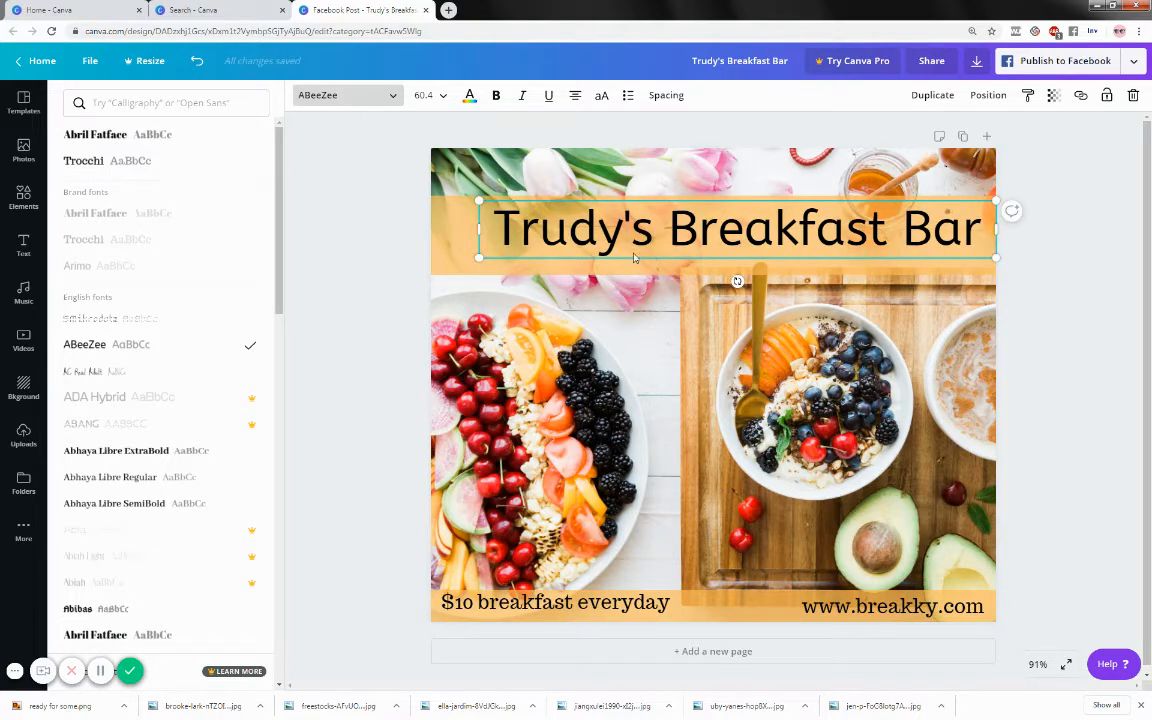
left_click_drag(534, 259, 512, 265)
left_click(1049, 287)
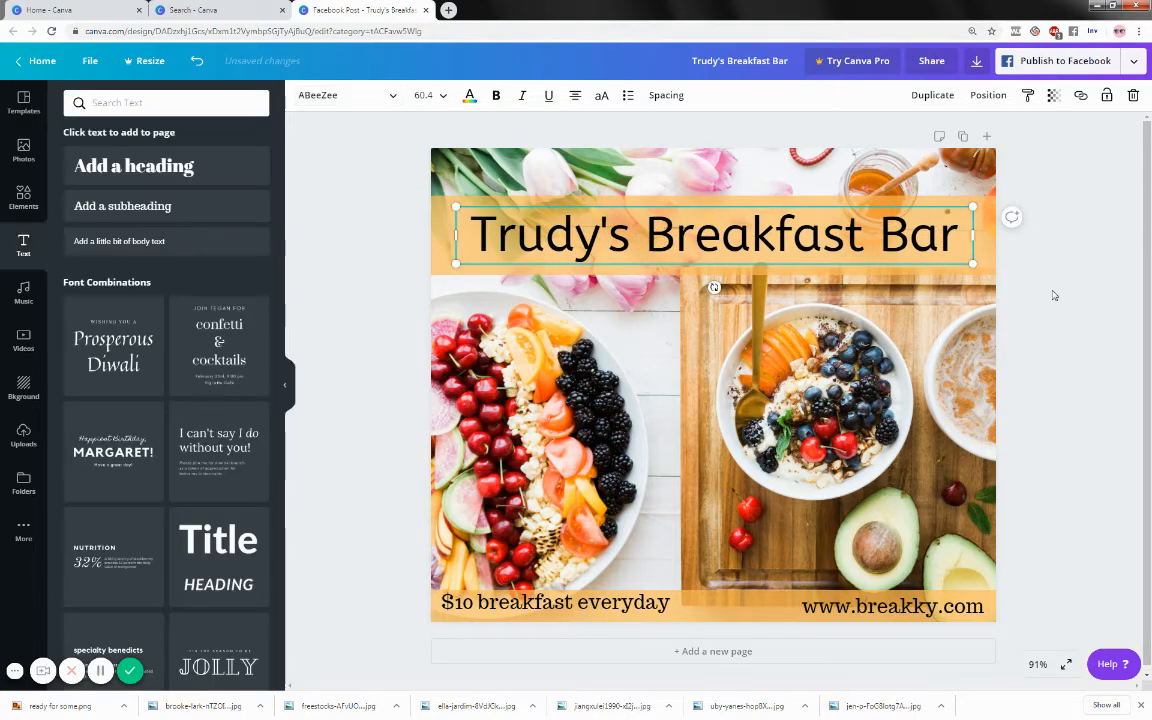
Bring up the download options for the finished Facebook post and save the design.
left_click(977, 61)
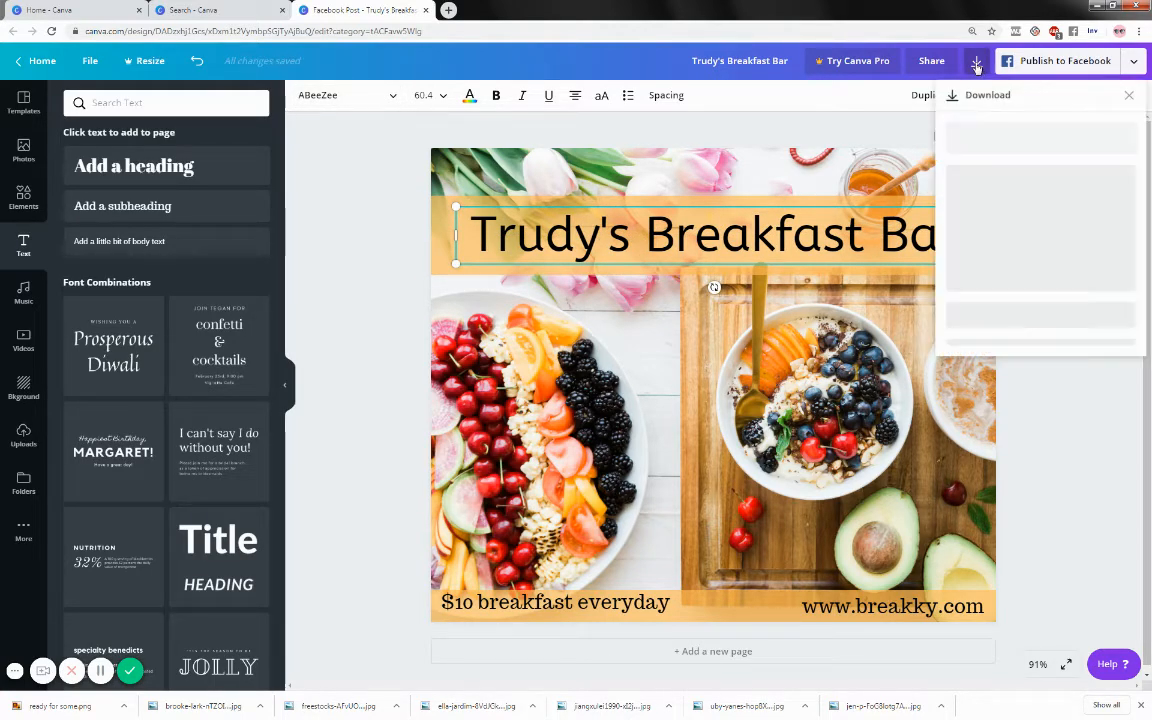
left_click(1088, 374)
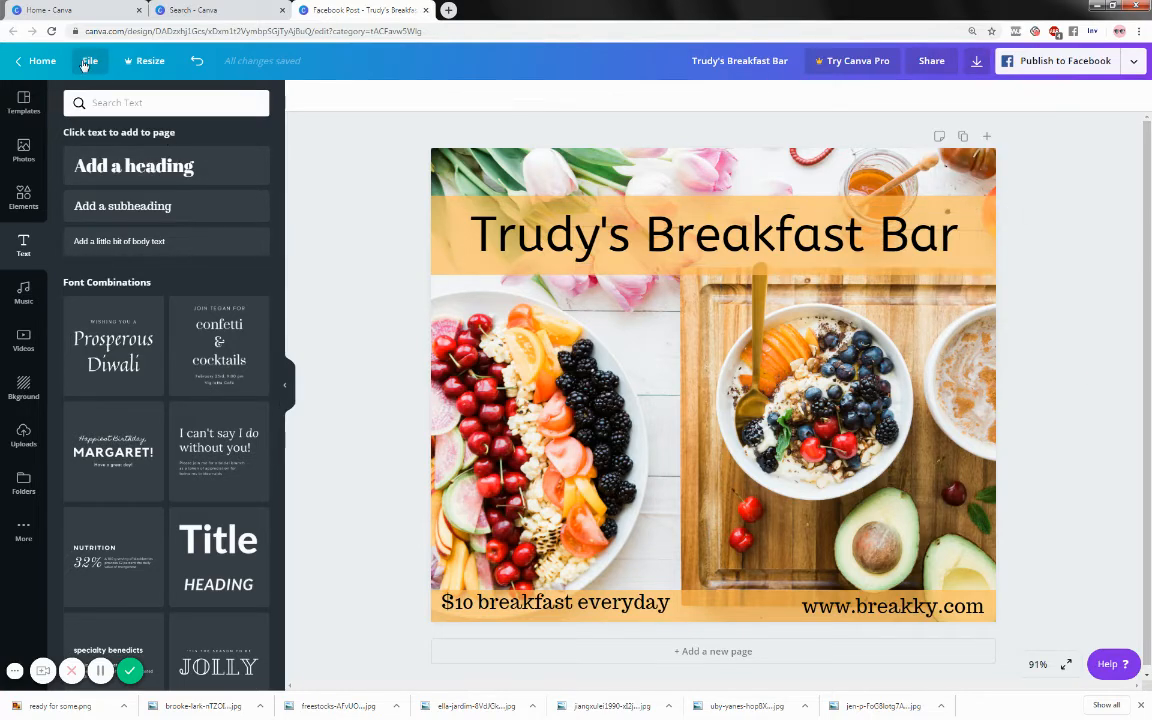
left_click(90, 61)
left_click(136, 255)
Return to the home page, search for "instagram", and start a blank Instagram Post design.
left_click(44, 61)
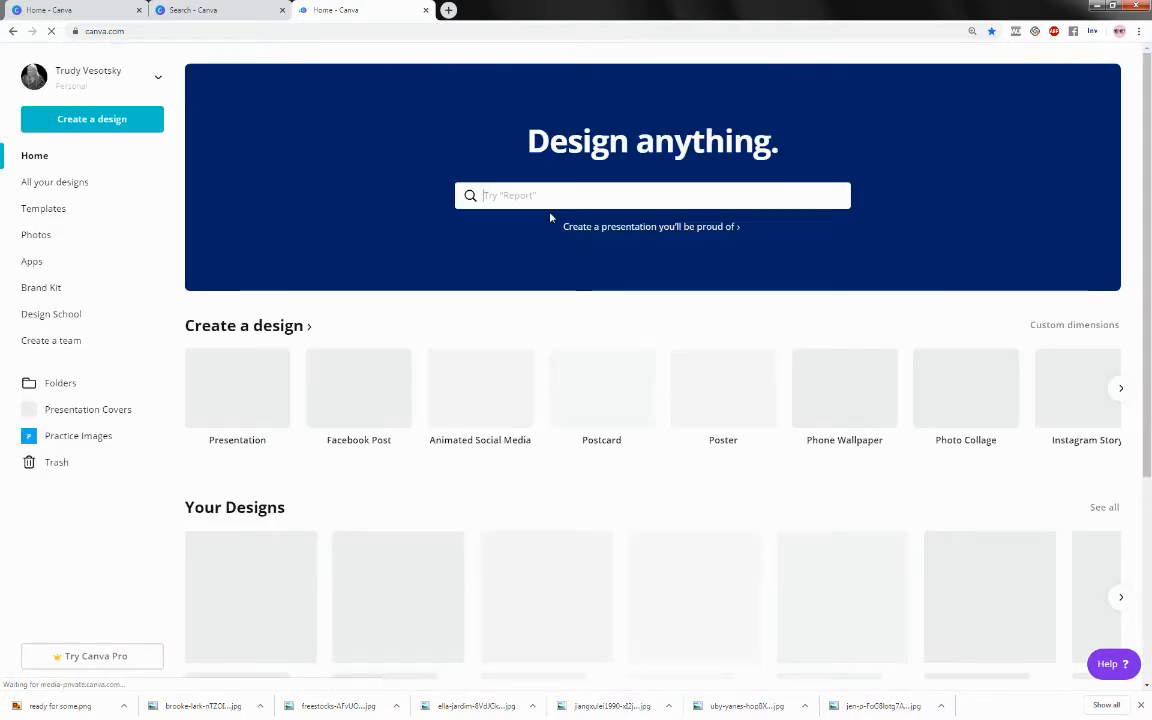
type("inst")
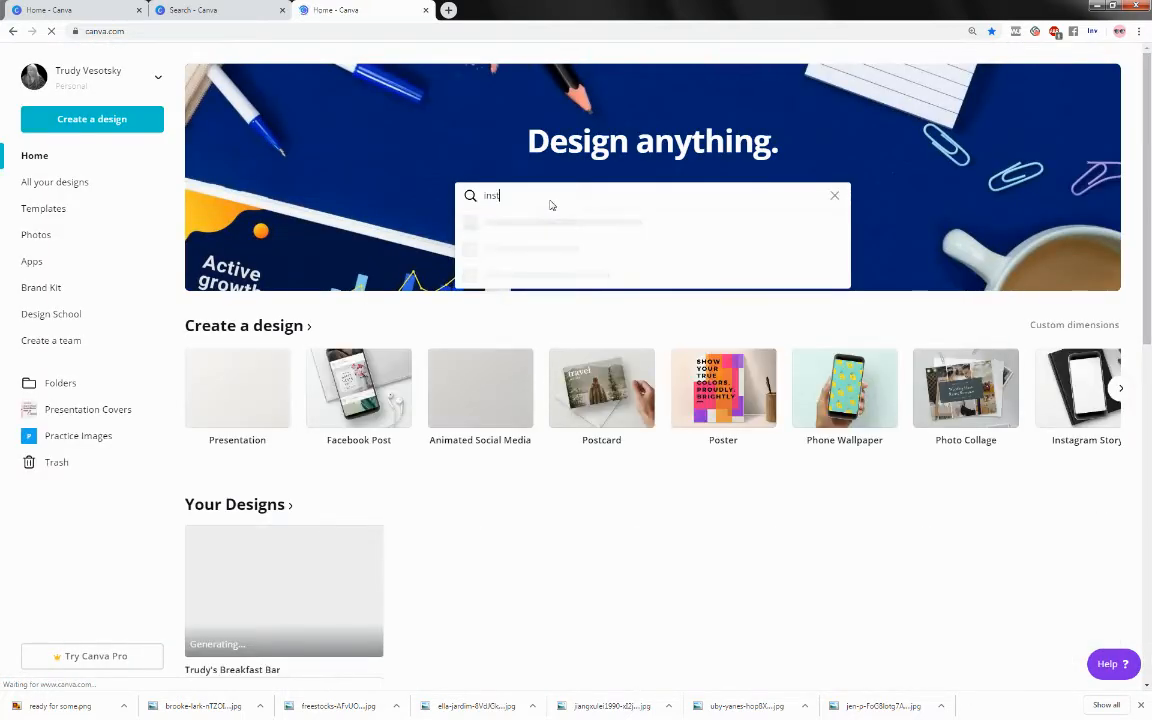
type("agram")
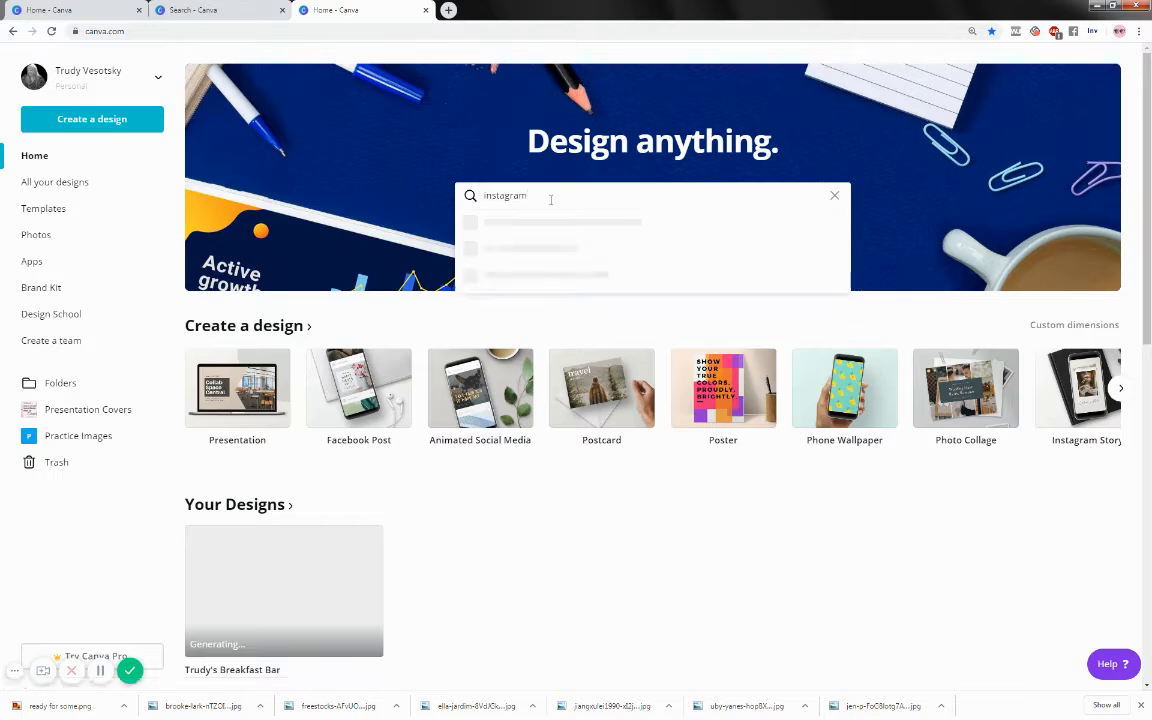
left_click(563, 252)
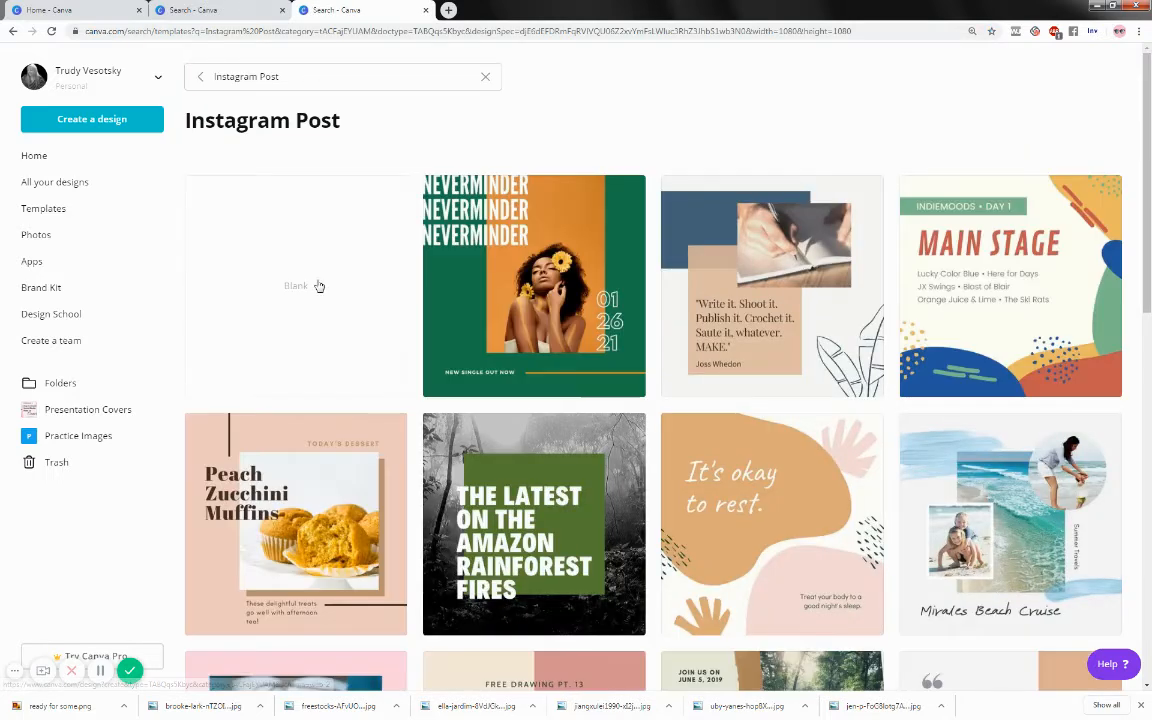
left_click(318, 285)
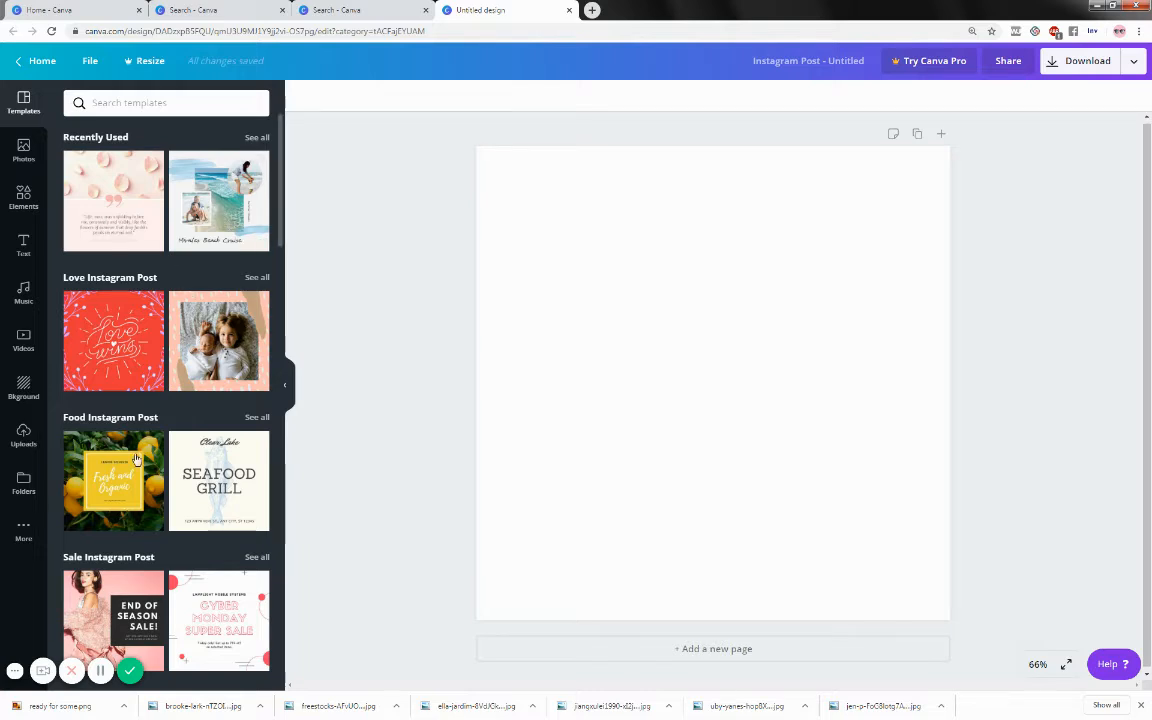
Add the uploaded photo of the flower vase and candle on white crates and enlarge it to cover the whole canvas.
left_click(24, 436)
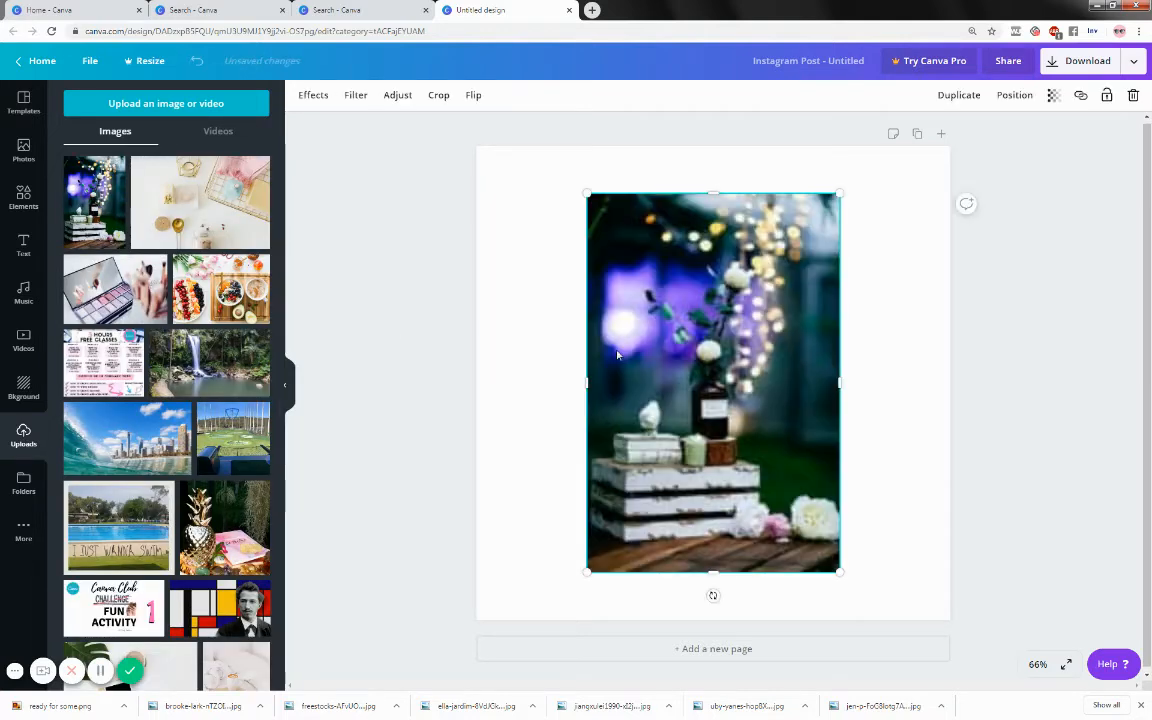
left_click_drag(579, 190, 500, 174)
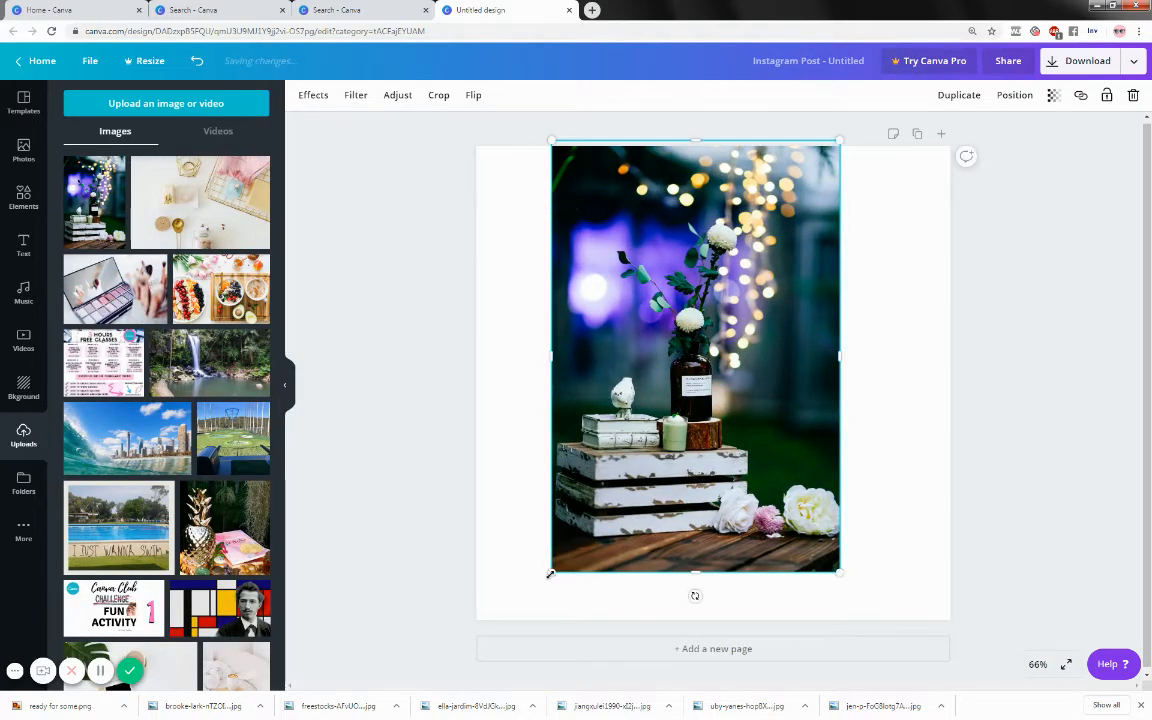
left_click_drag(551, 572, 497, 654)
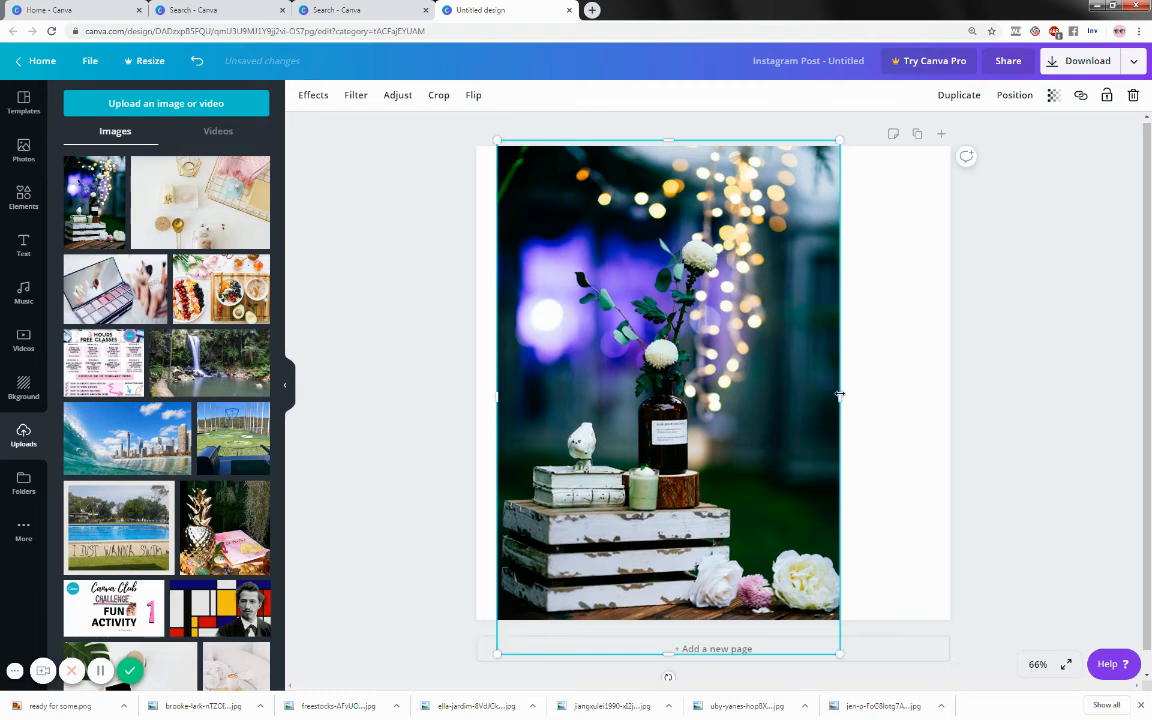
left_click_drag(840, 394, 968, 392)
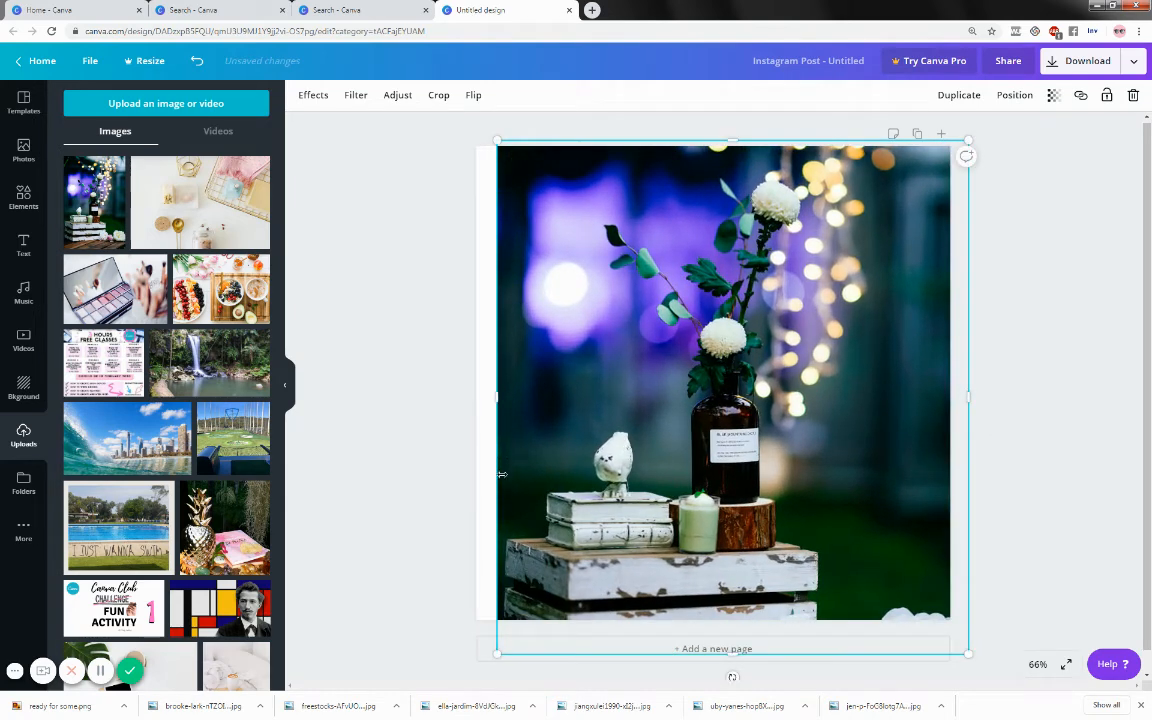
left_click_drag(483, 400, 474, 422)
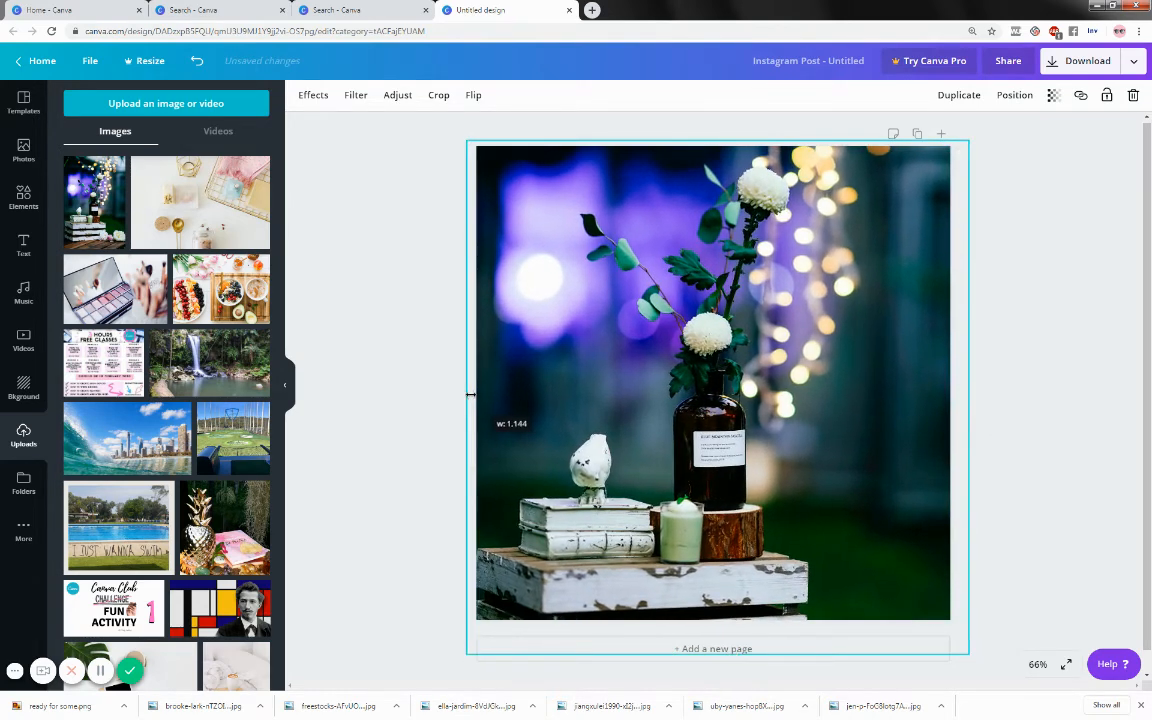
Add the recently used rounded blob frame and place it in the upper-left corner of the photo.
left_click(1050, 448)
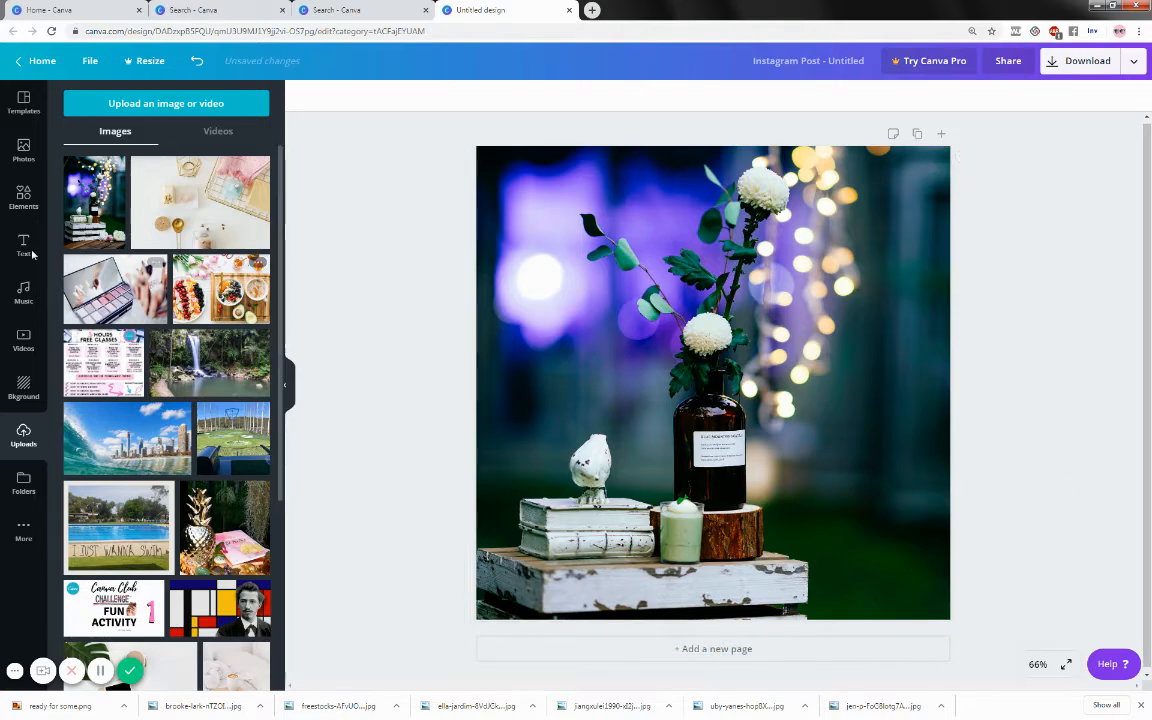
left_click(22, 196)
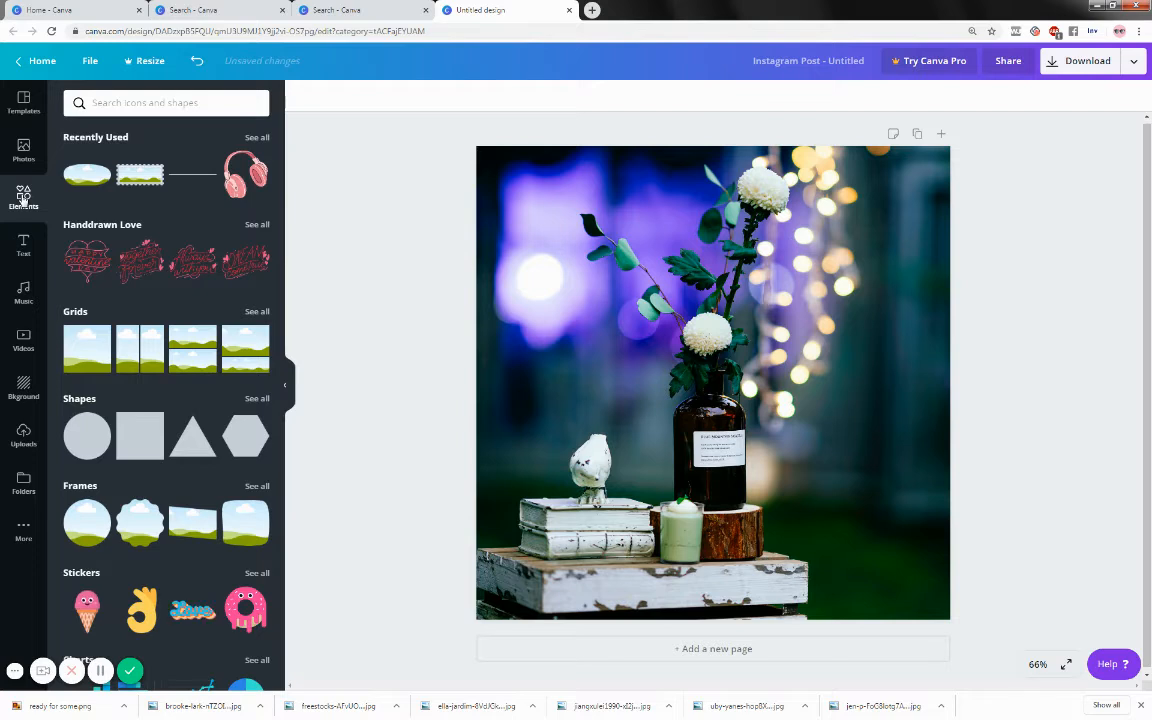
scroll(138, 507, "down", 1)
scroll(138, 507, "down", 2)
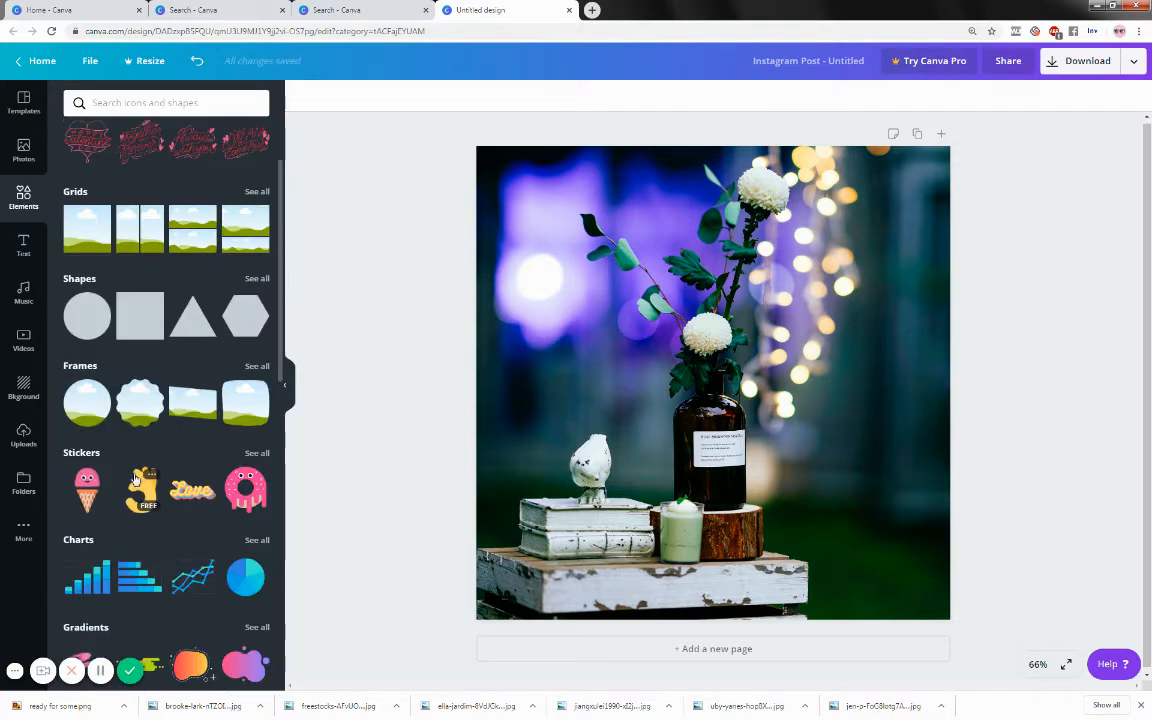
scroll(242, 414, "up", 2)
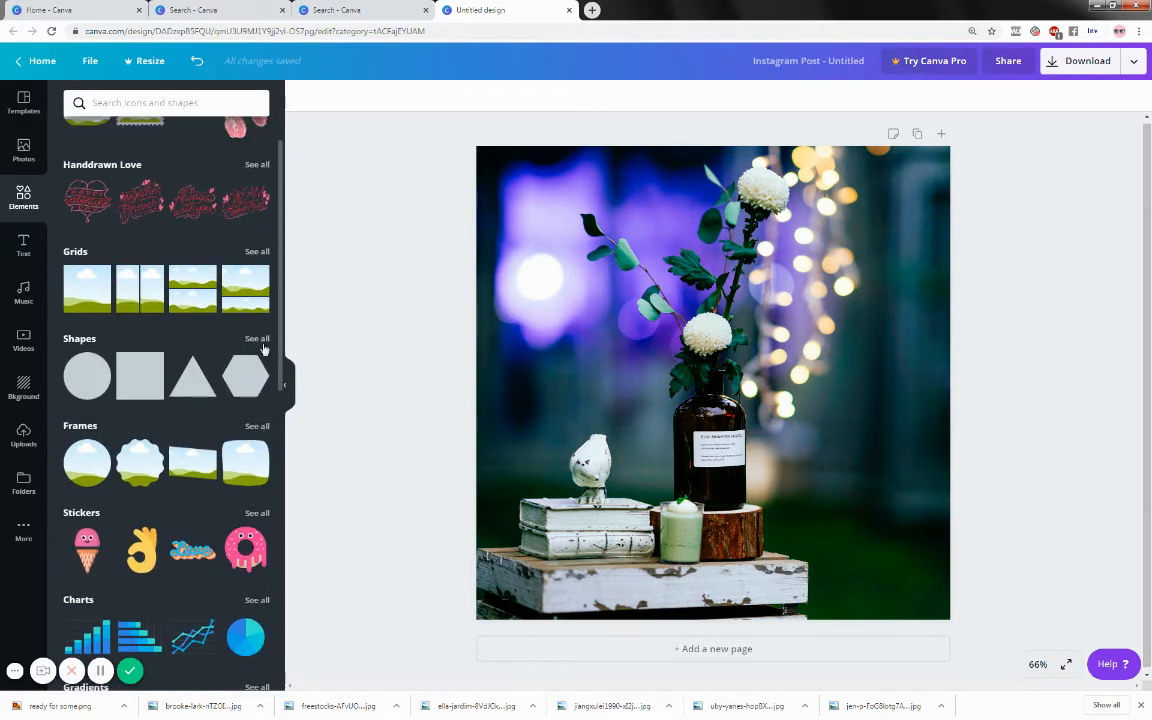
scroll(80, 490, "up", 1)
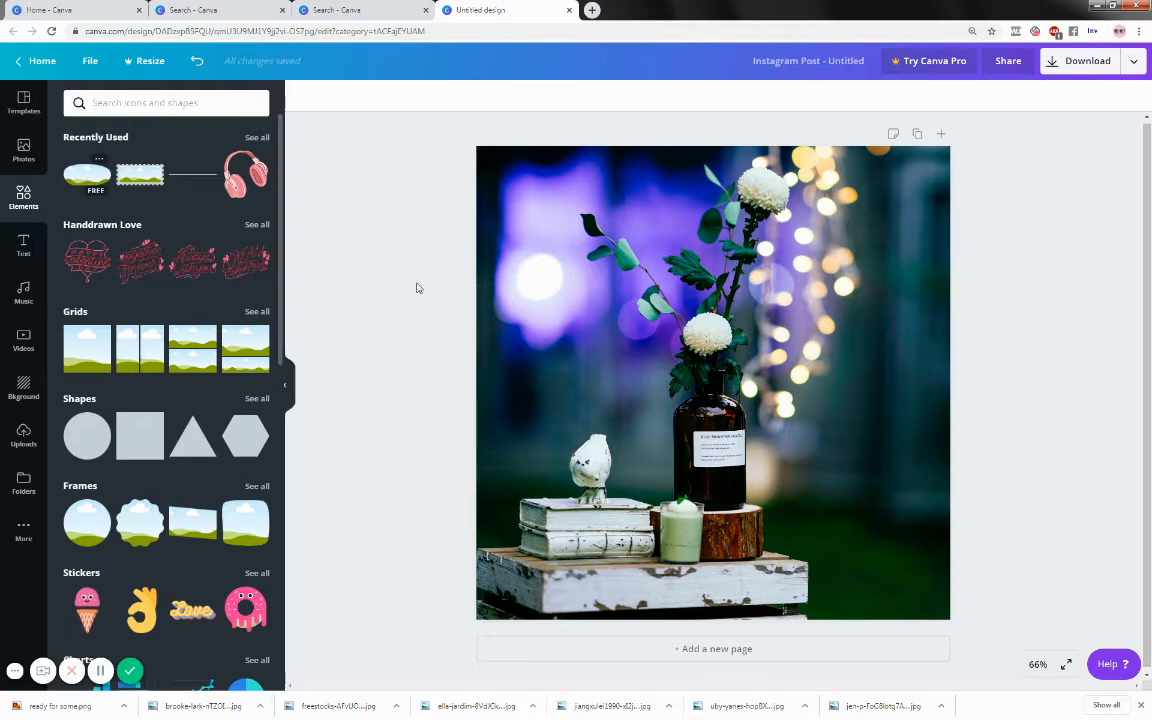
left_click_drag(418, 288, 831, 357)
left_click_drag(898, 300, 642, 205)
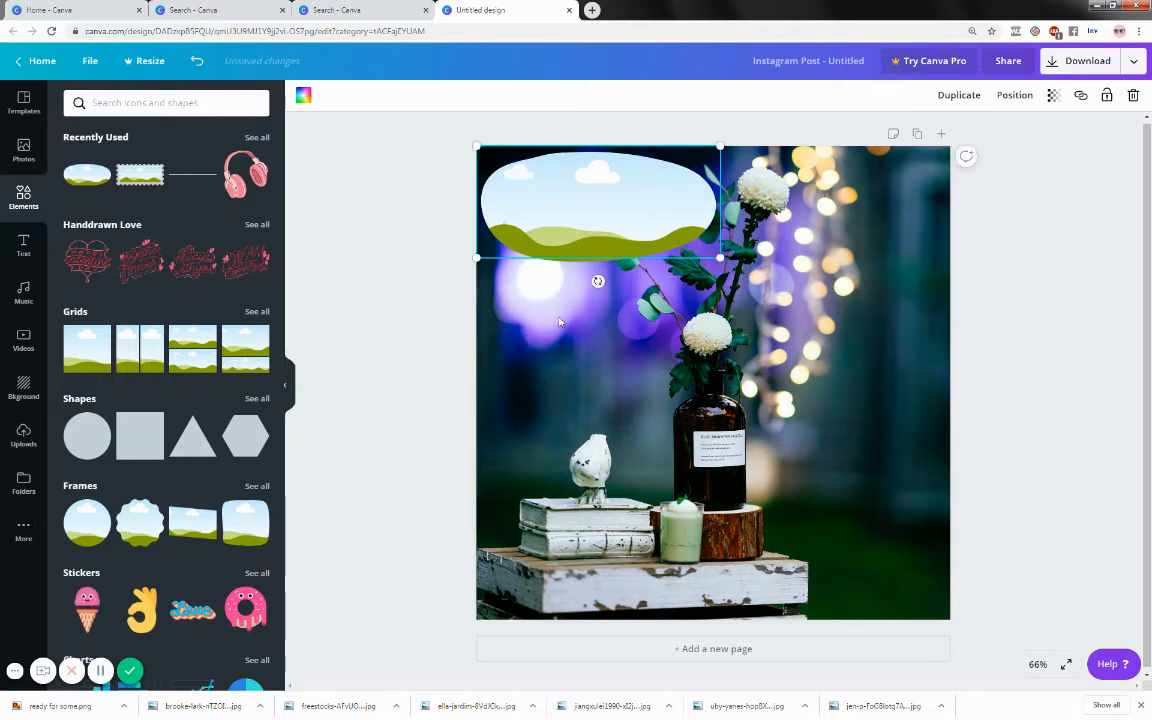
Fill the rounded blob frame with the default purple and set its transparency to 76.
left_click(303, 98)
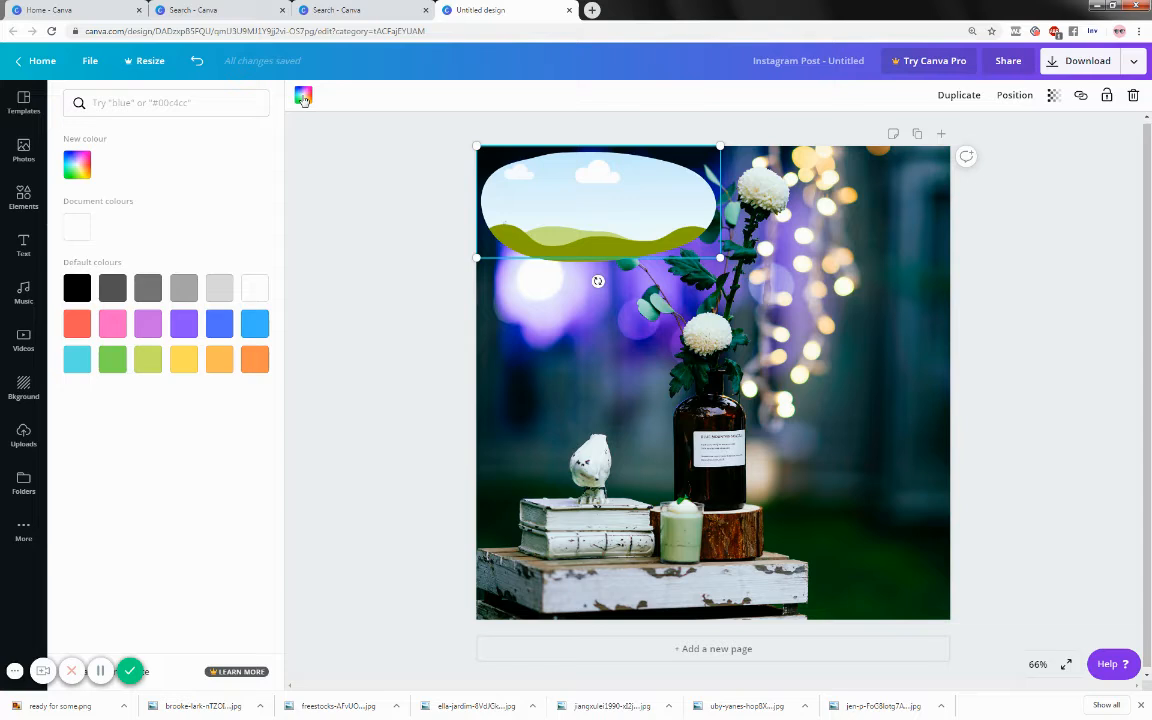
left_click(188, 330)
left_click(406, 326)
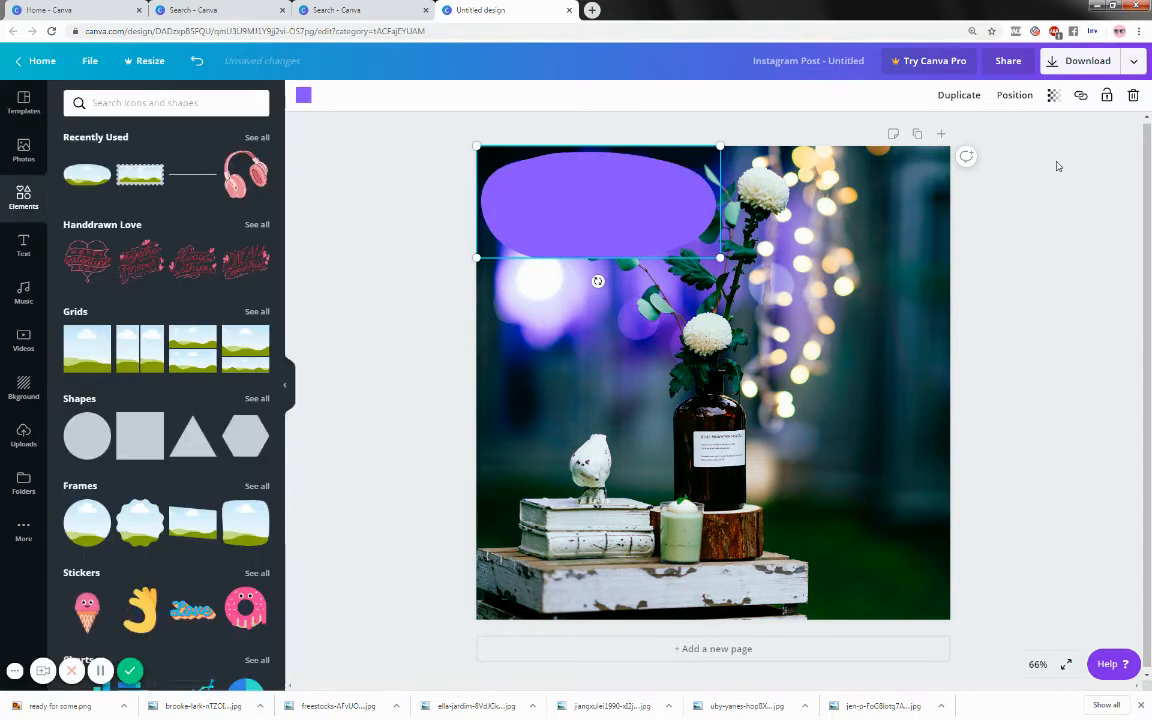
left_click(1054, 98)
left_click_drag(1026, 134, 1018, 134)
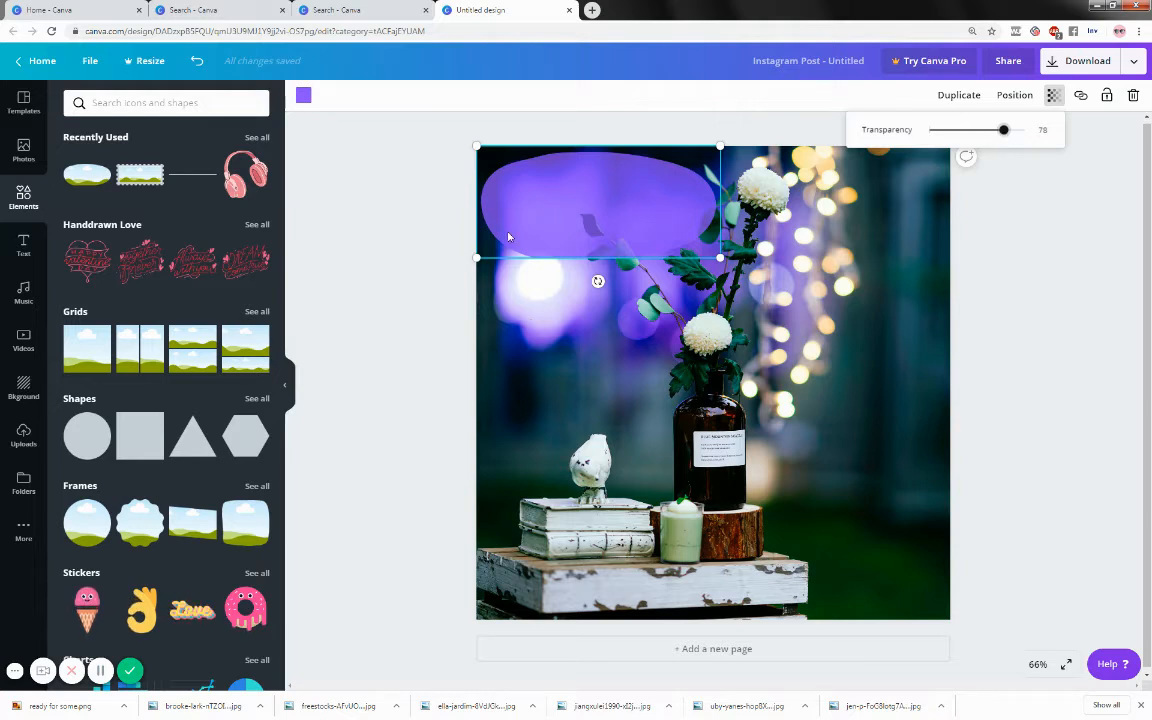
mouse_move(1003, 133)
left_mouse_down()
mouse_move(985, 132)
mouse_move(995, 136)
left_mouse_up()
left_click_drag(999, 138, 1005, 138)
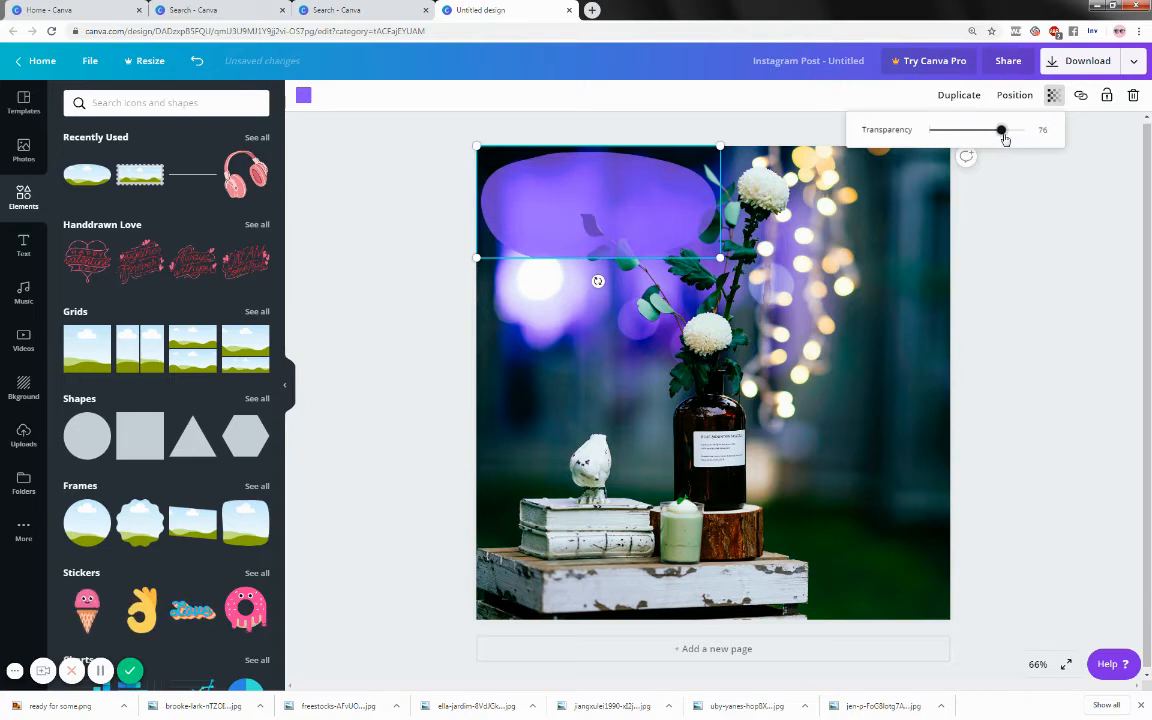
left_click(1044, 249)
Add the "Will you be my valentine?" font combination and shrink it to fit over the purple blob.
left_click(18, 252)
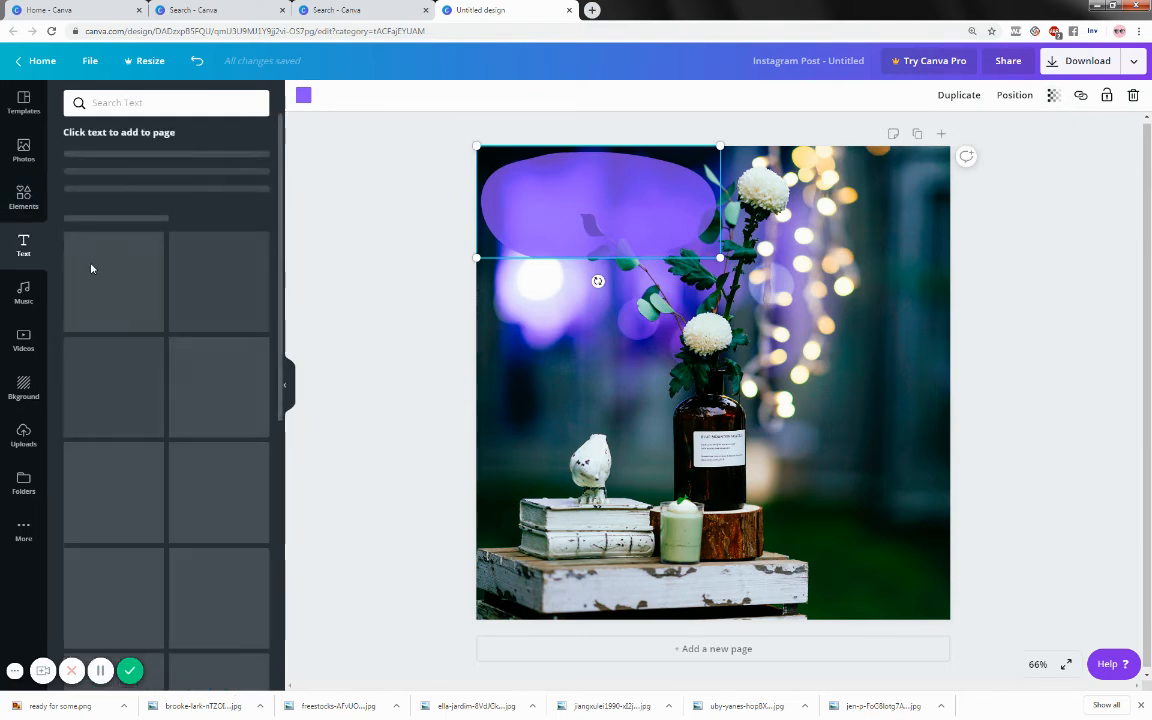
scroll(152, 412, "down", 5)
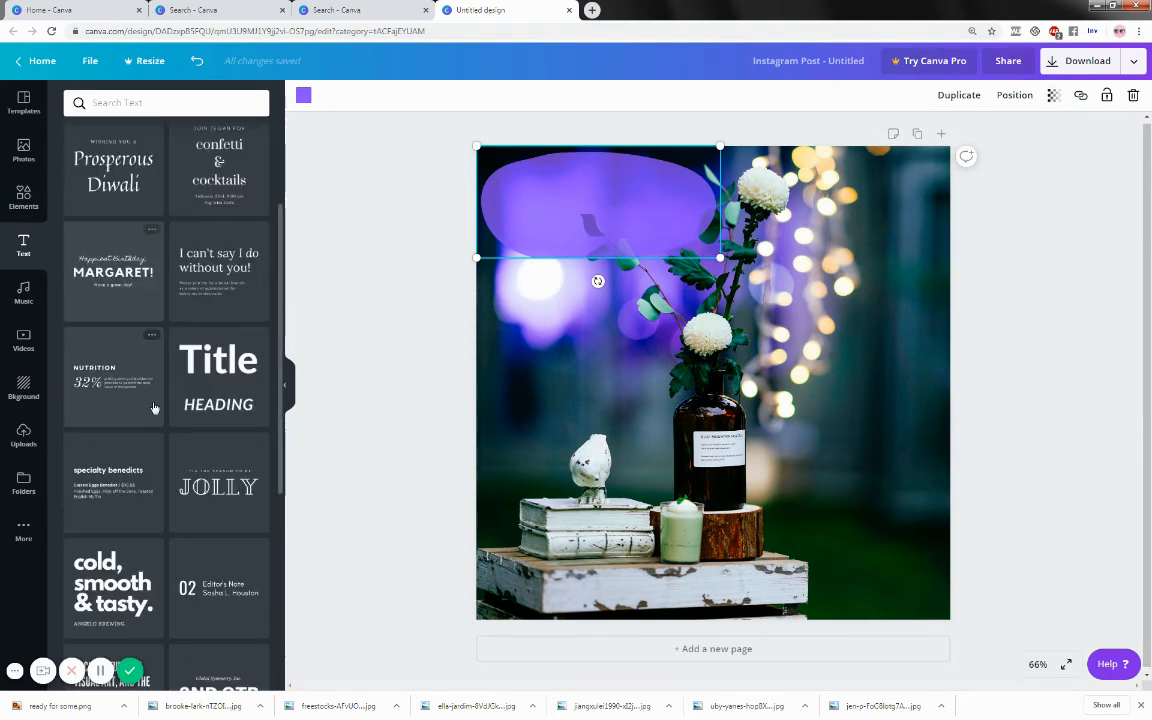
scroll(157, 436, "down", 4)
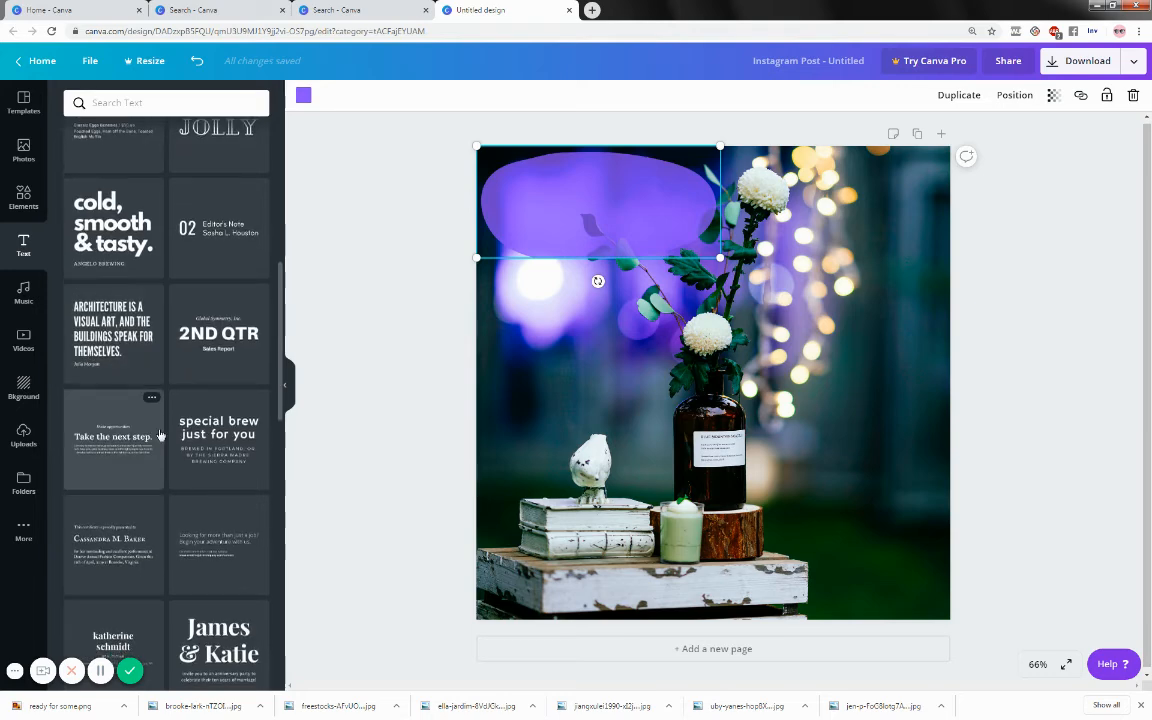
scroll(157, 433, "down", 3)
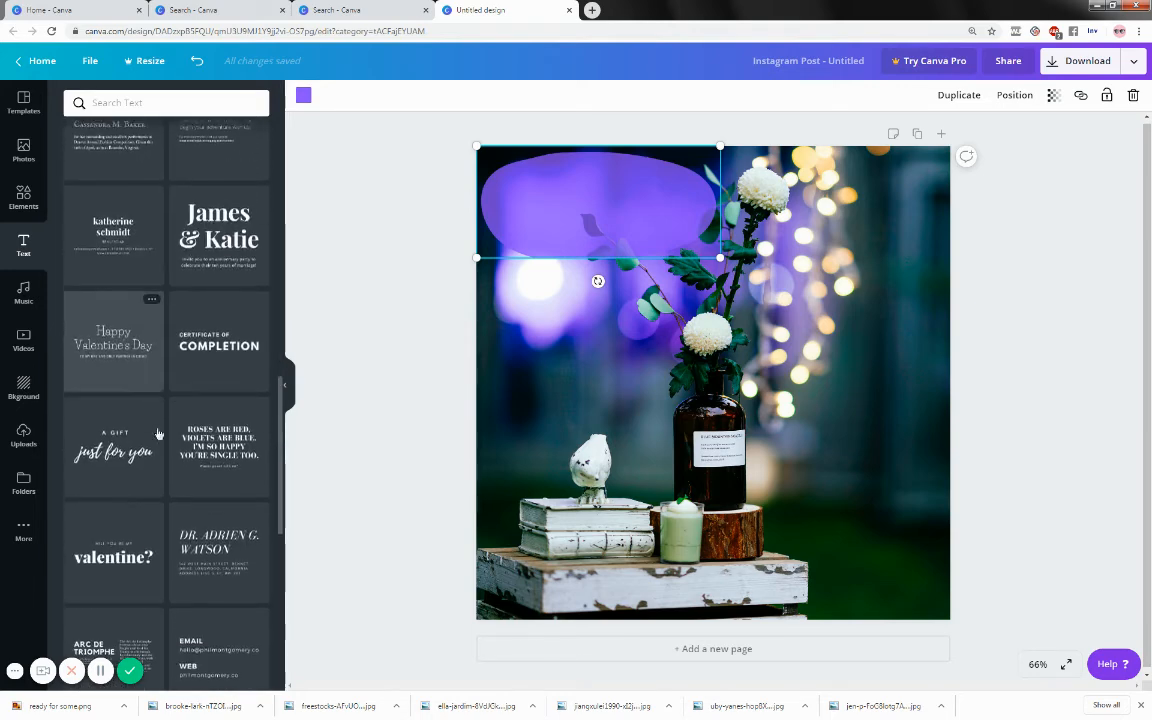
left_click_drag(345, 443, 610, 370)
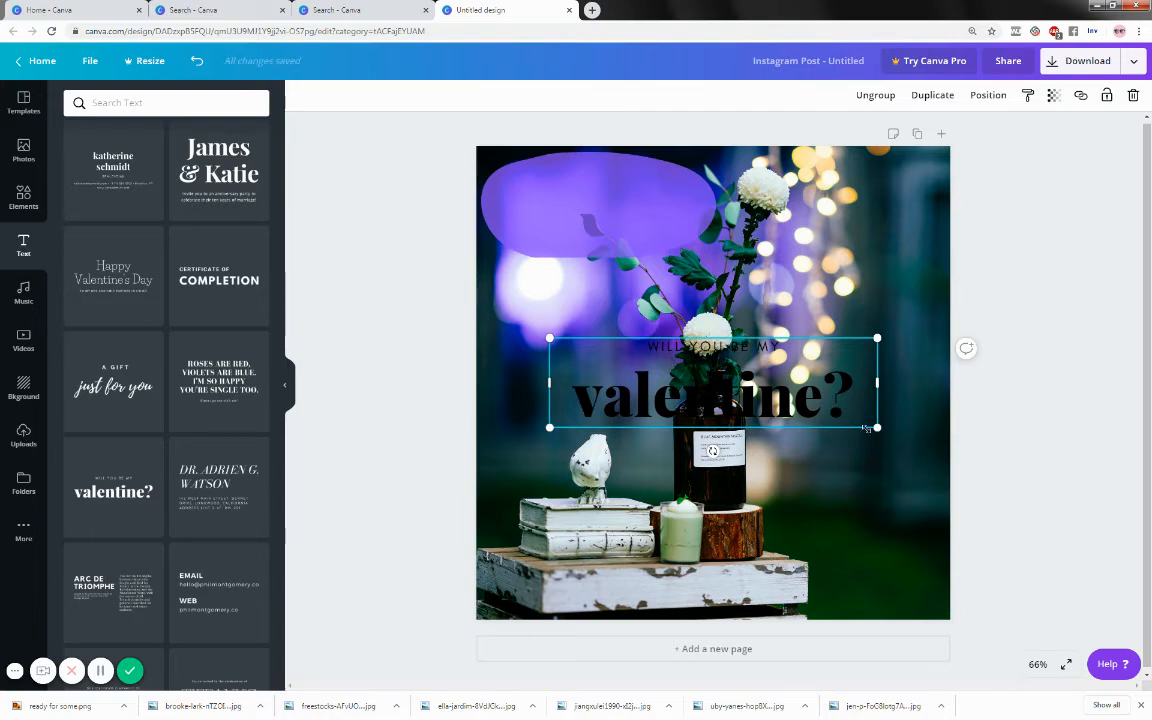
left_click_drag(878, 428, 678, 218)
Replace the small line above "valentine?" with "GET READY FOR SOME" and color it white.
left_click(573, 181)
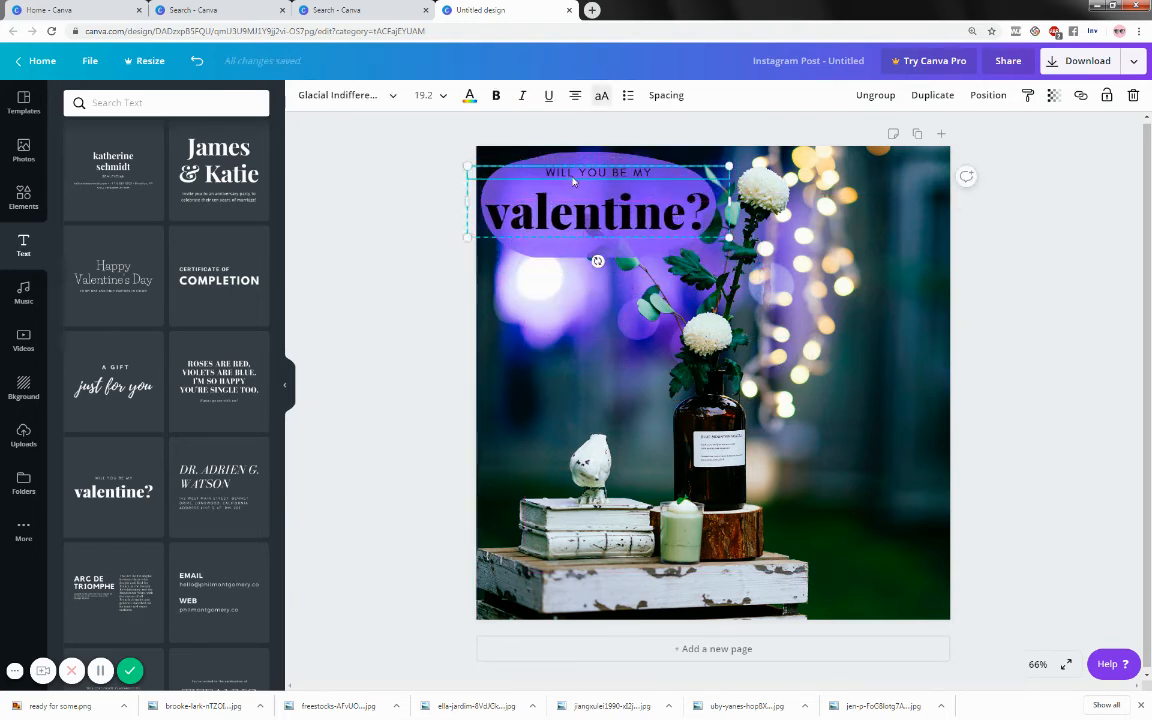
left_click_drag(548, 173, 671, 173)
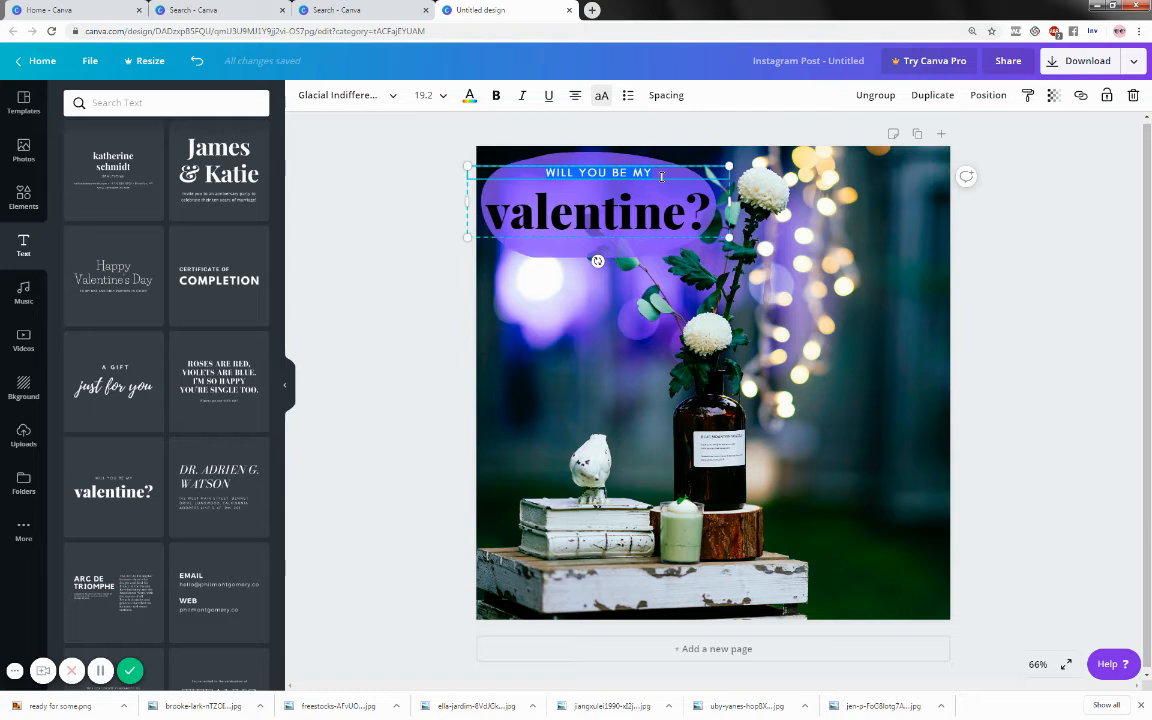
type("GET READY FO")
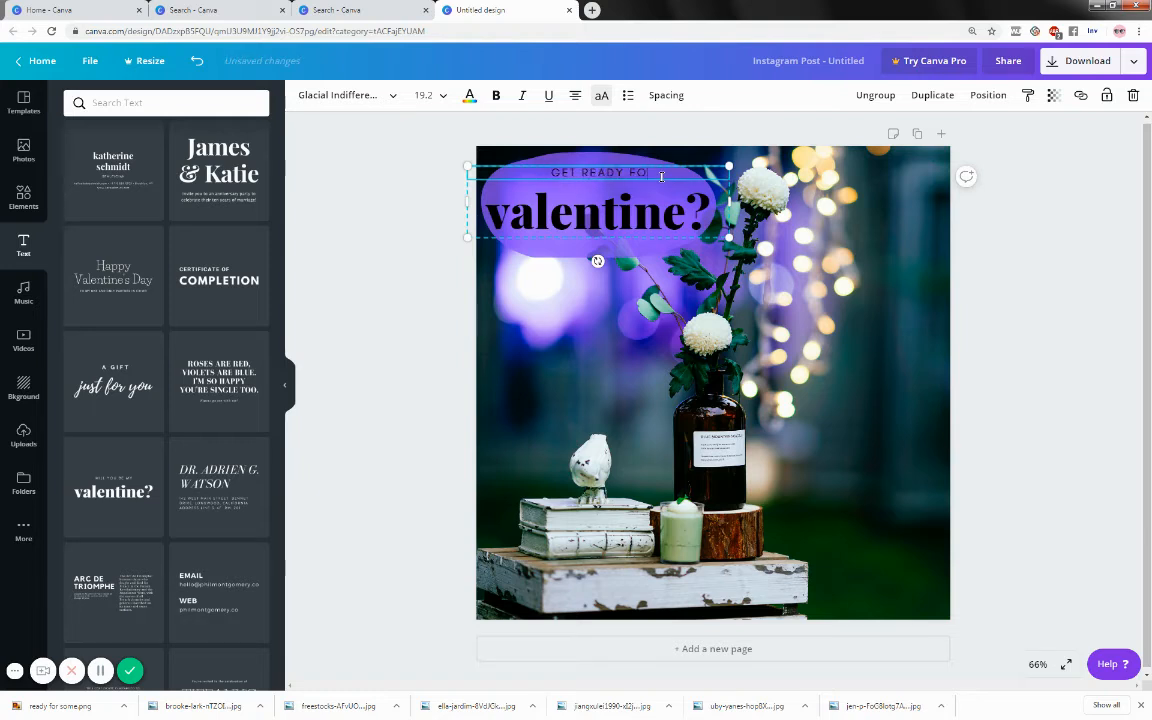
type("R SOME")
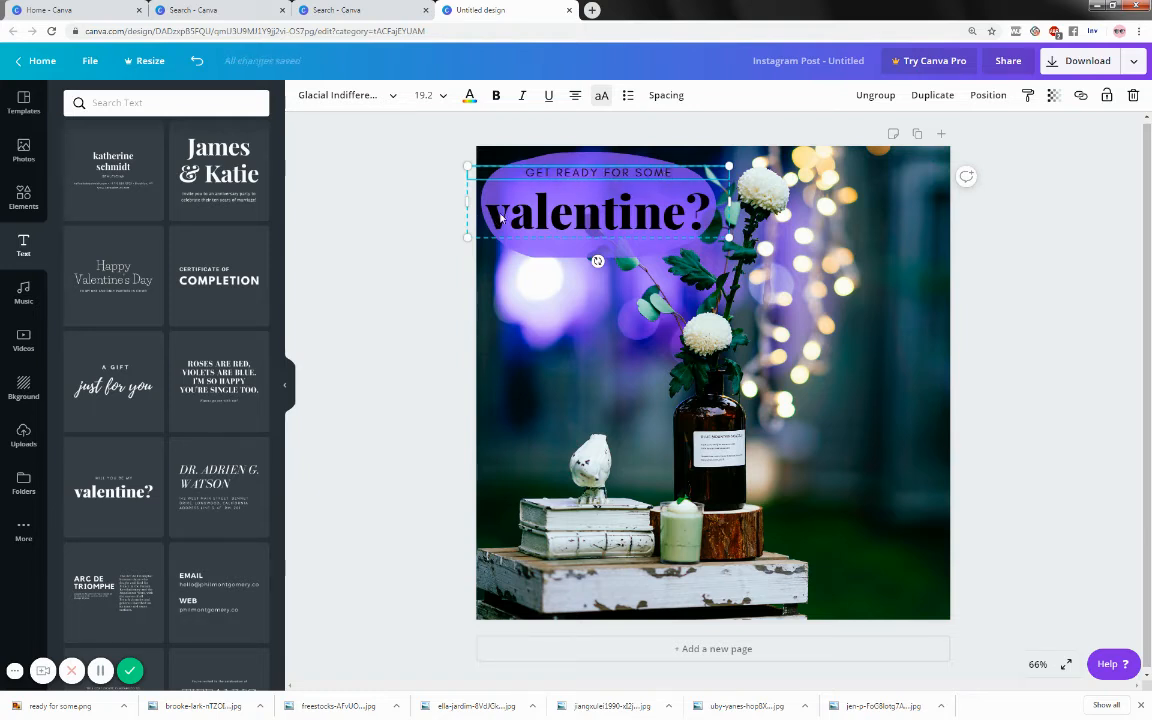
left_click_drag(527, 170, 691, 167)
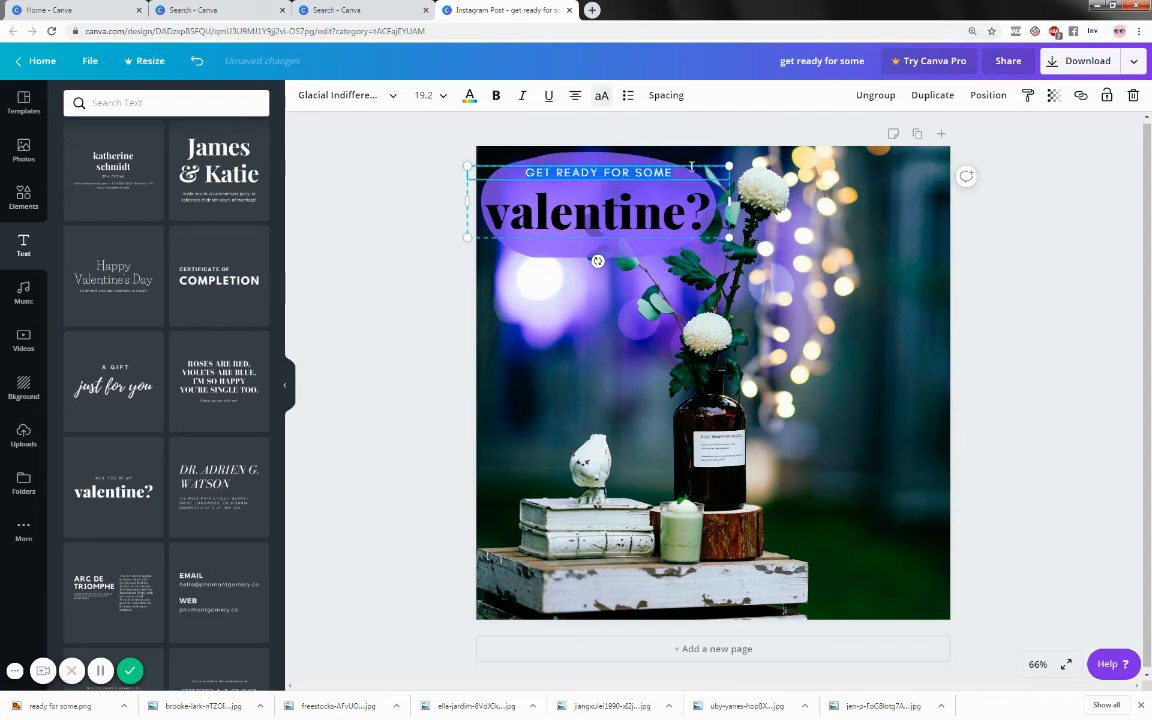
left_click(469, 95)
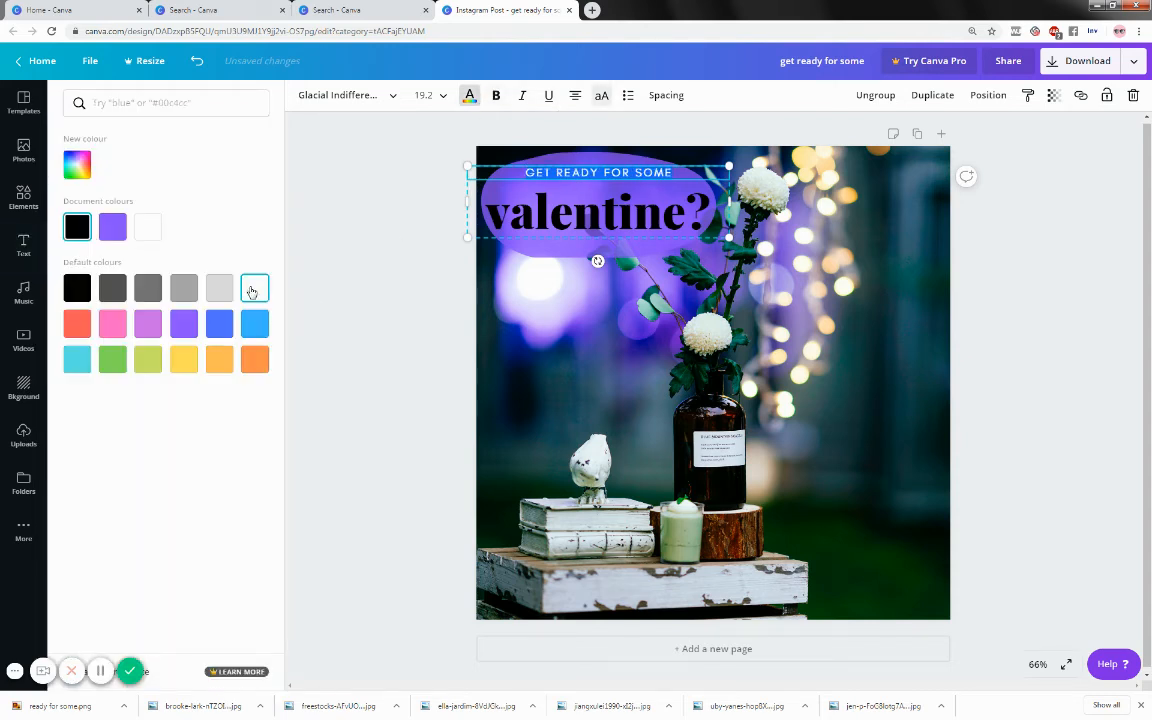
Change the large word "valentine?" to "magic?" and color it white.
left_click(567, 213)
mouse_move(686, 210)
left_mouse_down()
mouse_move(478, 213)
mouse_move(680, 216)
left_mouse_up()
type("magic?")
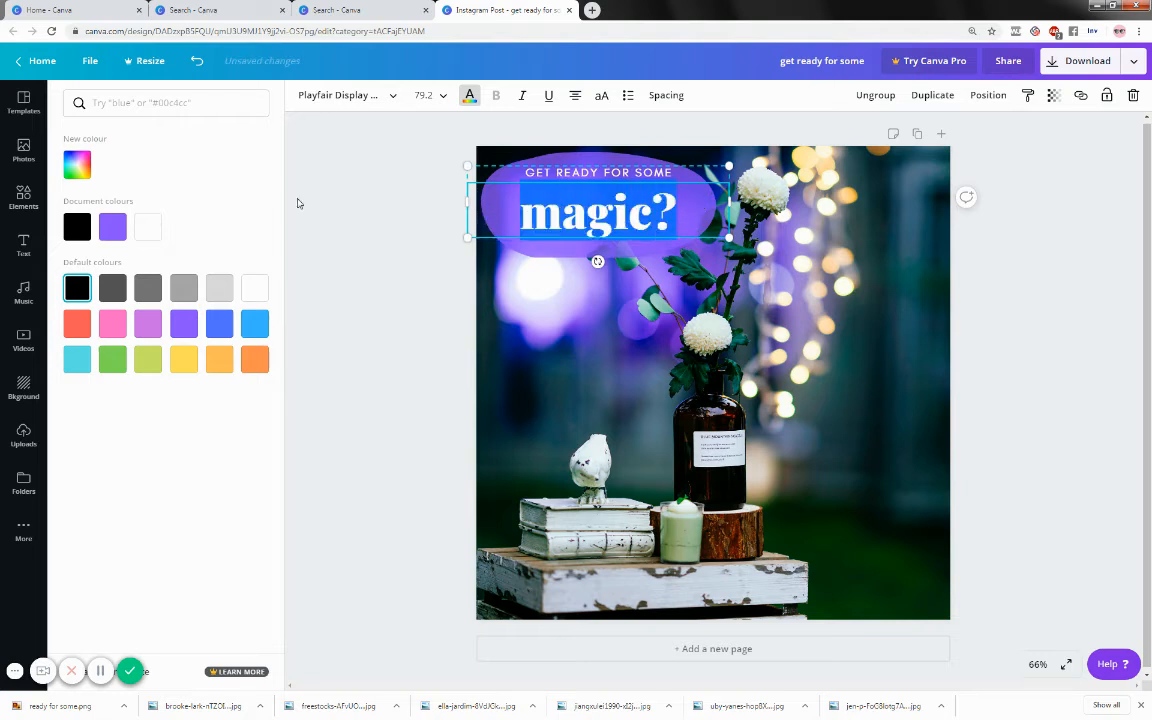
left_click(1002, 259)
left_click(382, 286)
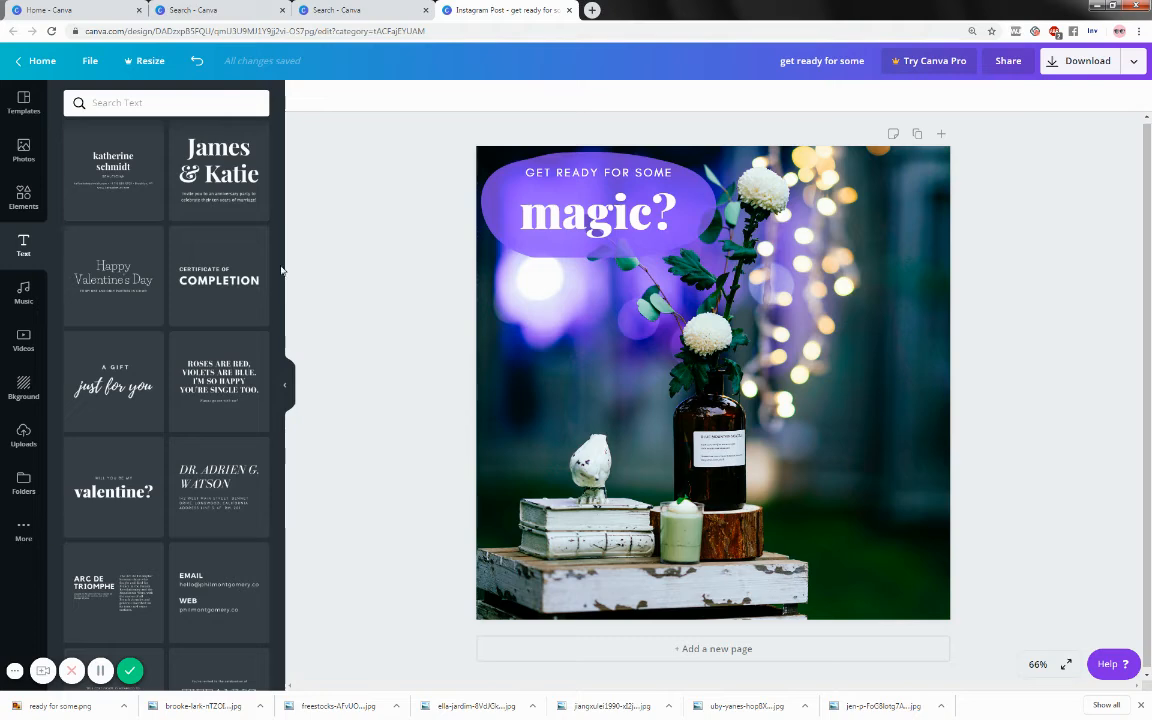
Add a single-cell grid and shrink it to a small rectangle flush with the photo's right edge, just above the bottom.
left_click(24, 196)
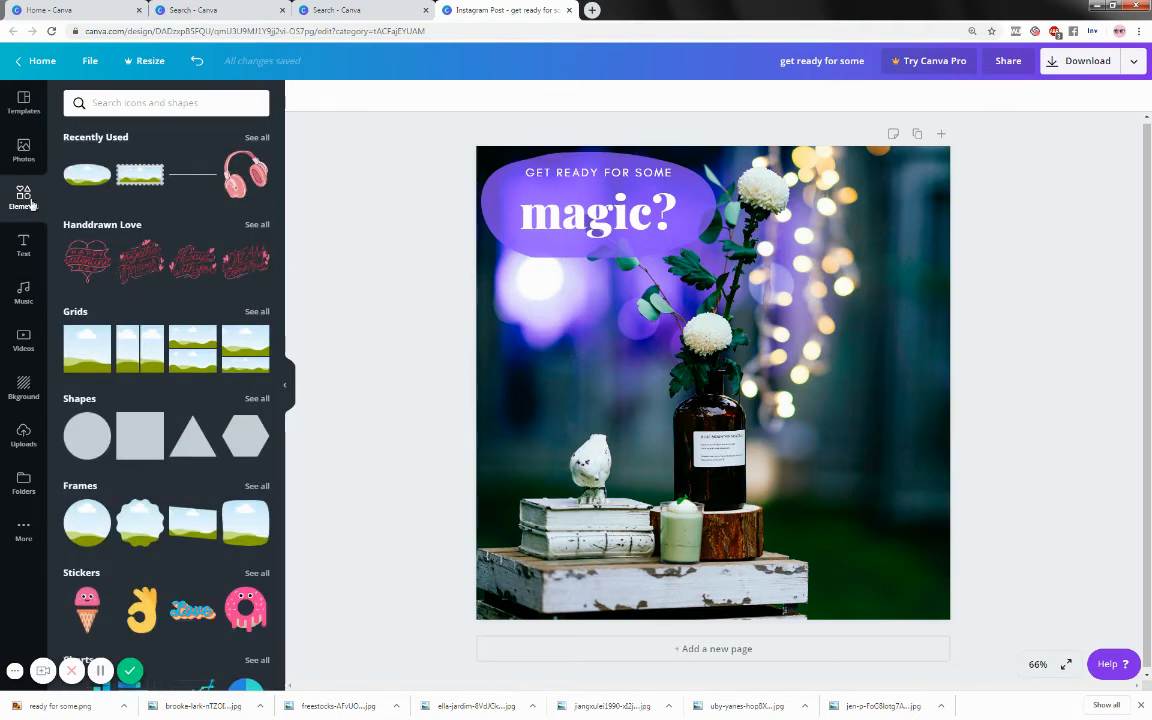
left_click(93, 357)
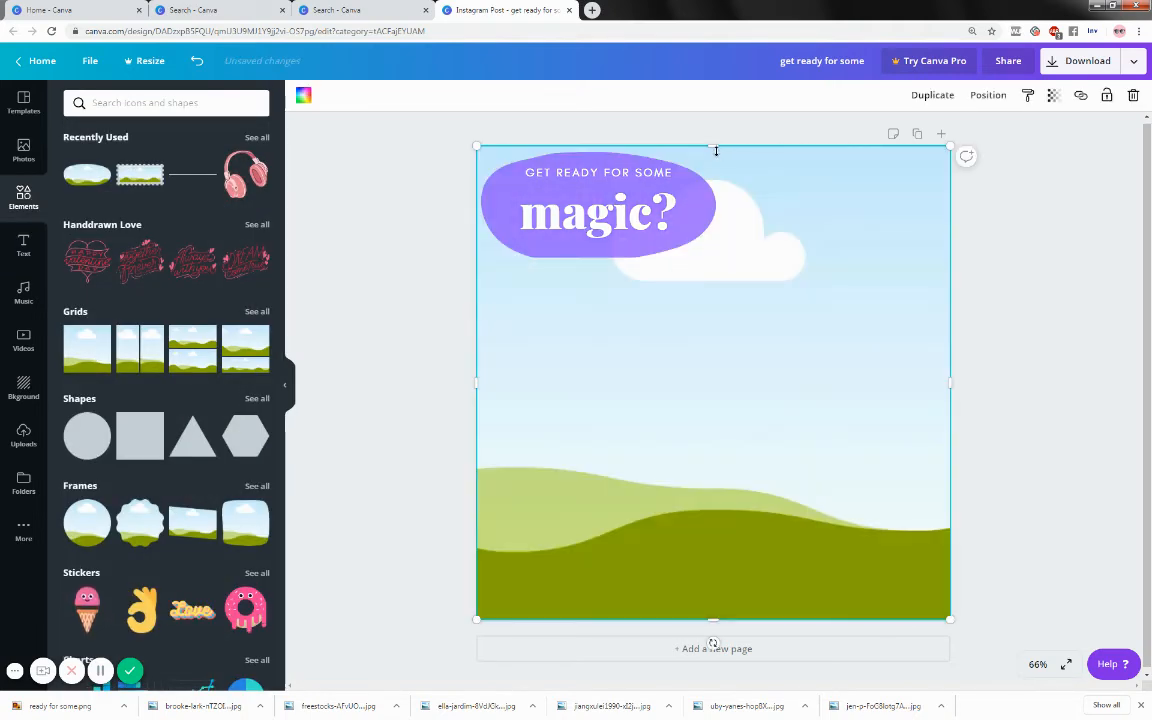
left_click_drag(713, 147, 764, 540)
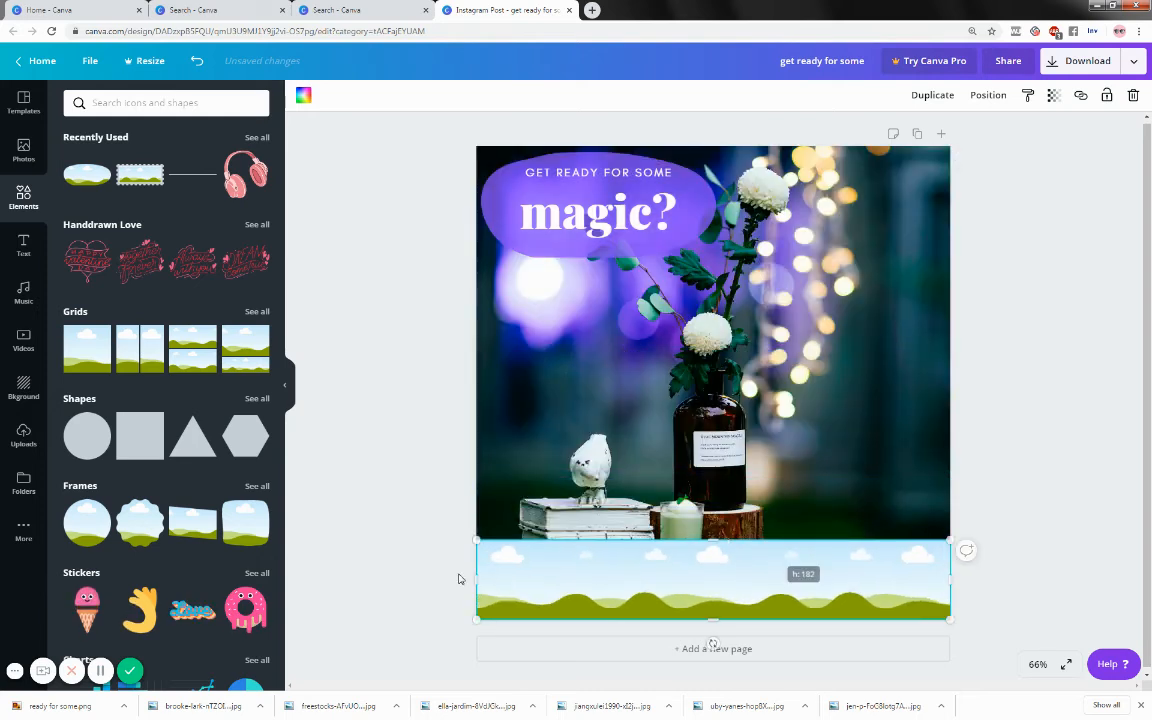
left_click_drag(478, 578, 882, 562)
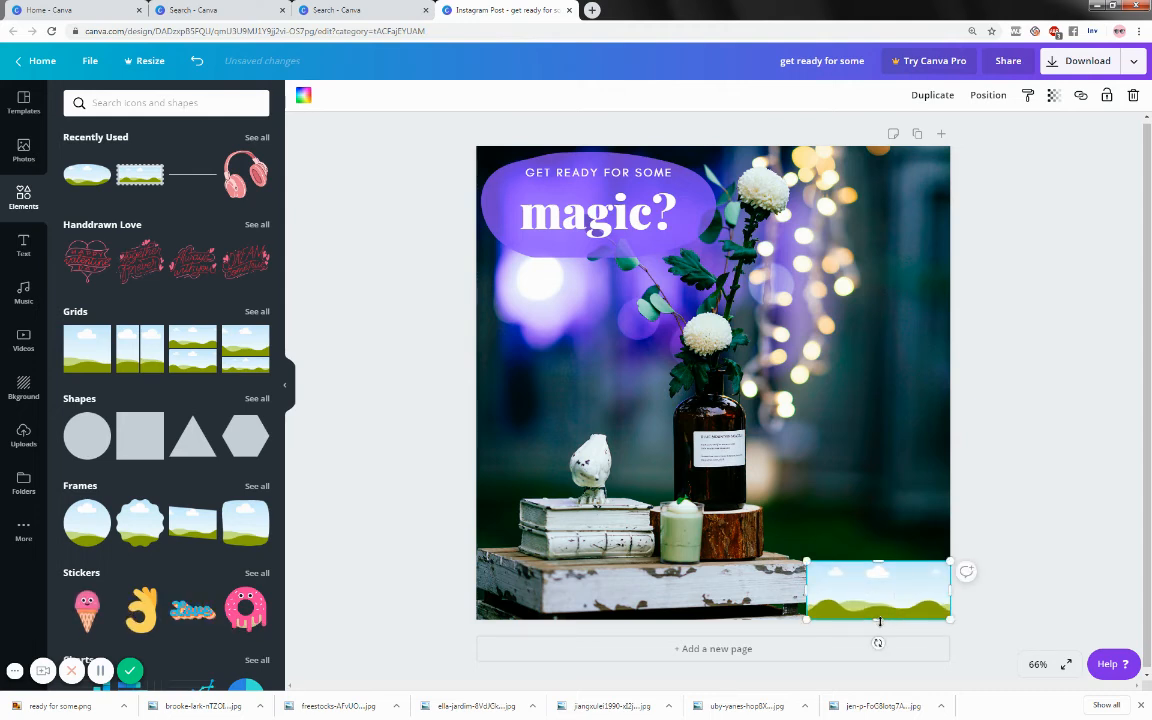
left_click_drag(880, 621, 878, 602)
left_click(1016, 535)
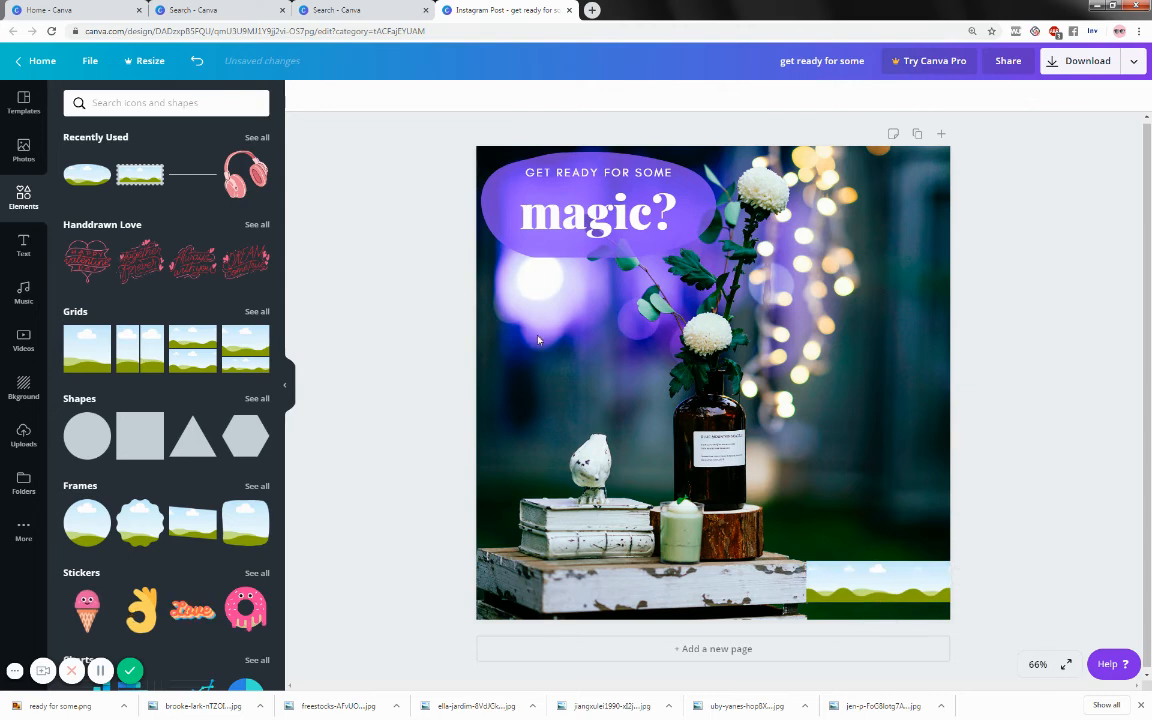
Fill the small rectangle with the document's purple and set its transparency to 61.
left_click(852, 577)
left_click(303, 95)
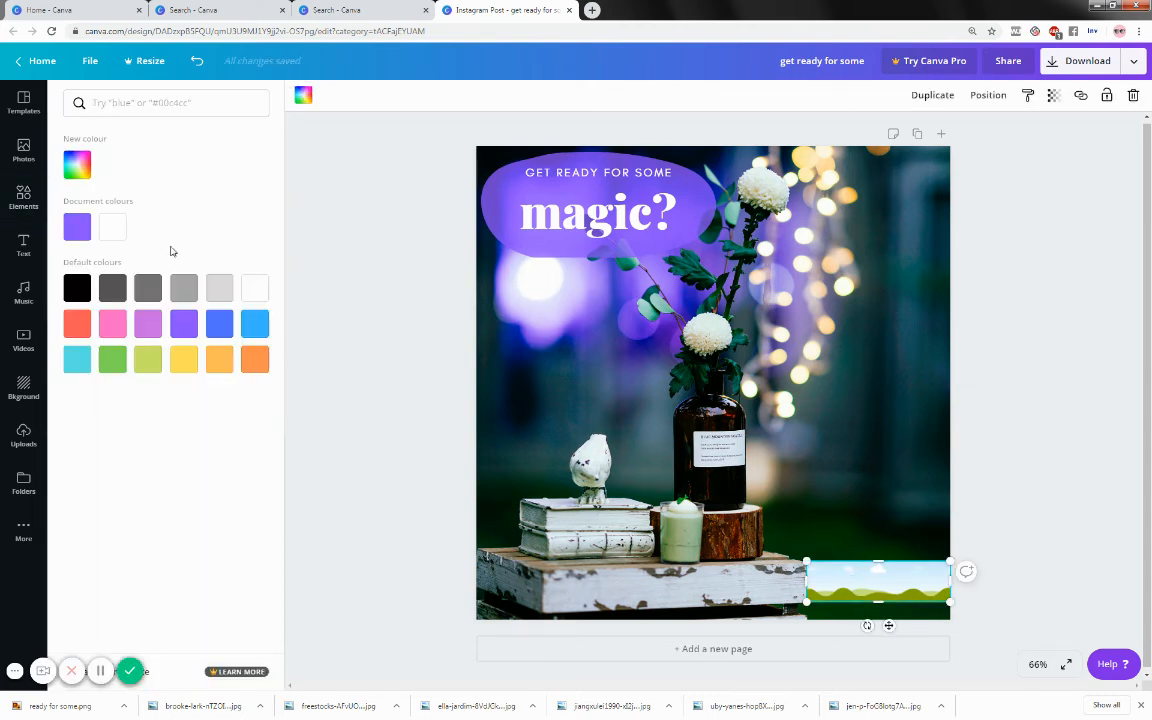
left_click(76, 227)
left_click(1054, 95)
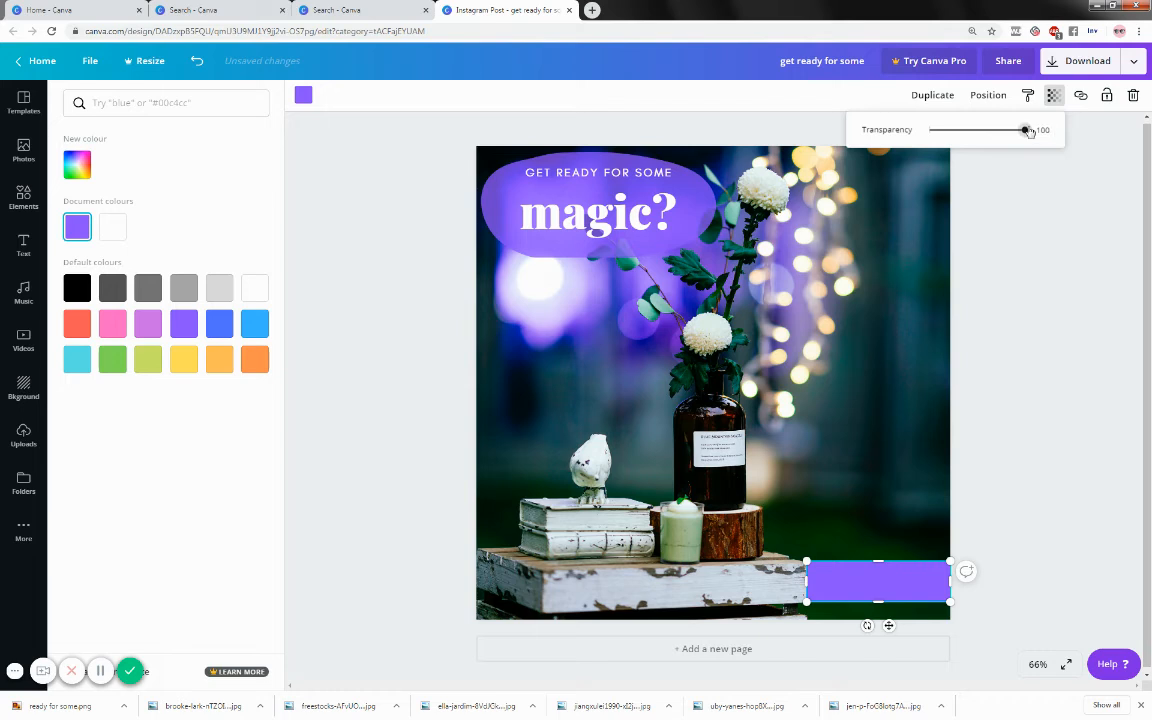
left_click_drag(1028, 131, 990, 144)
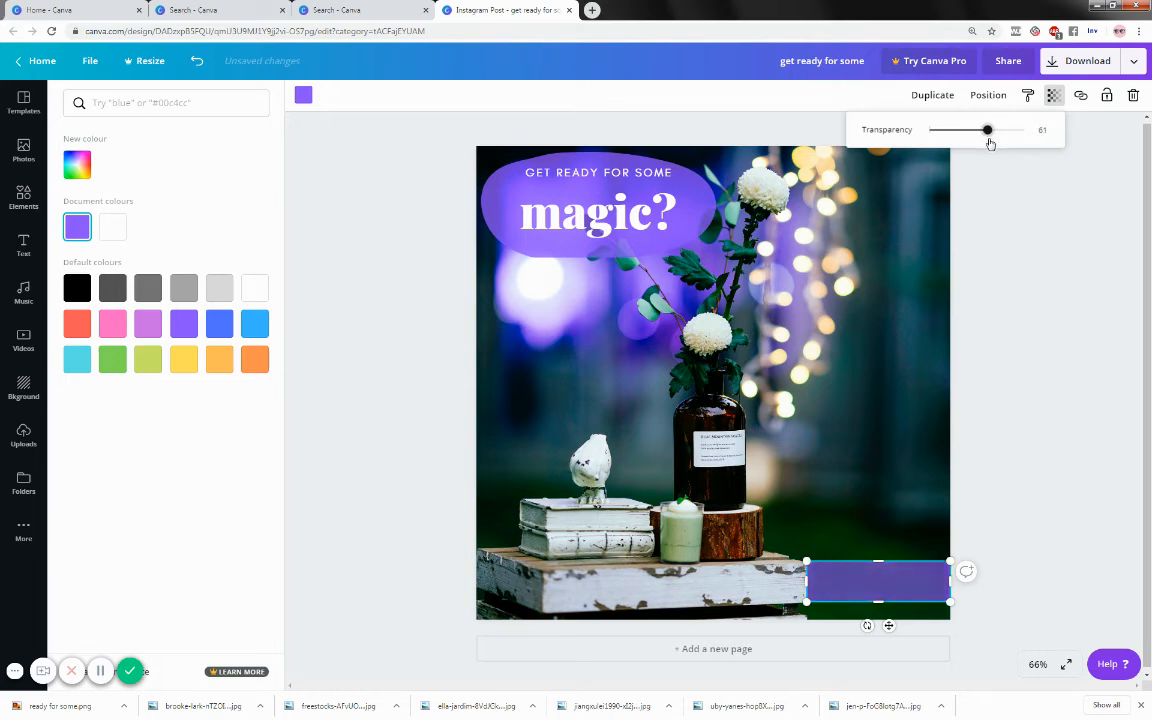
left_click(1048, 272)
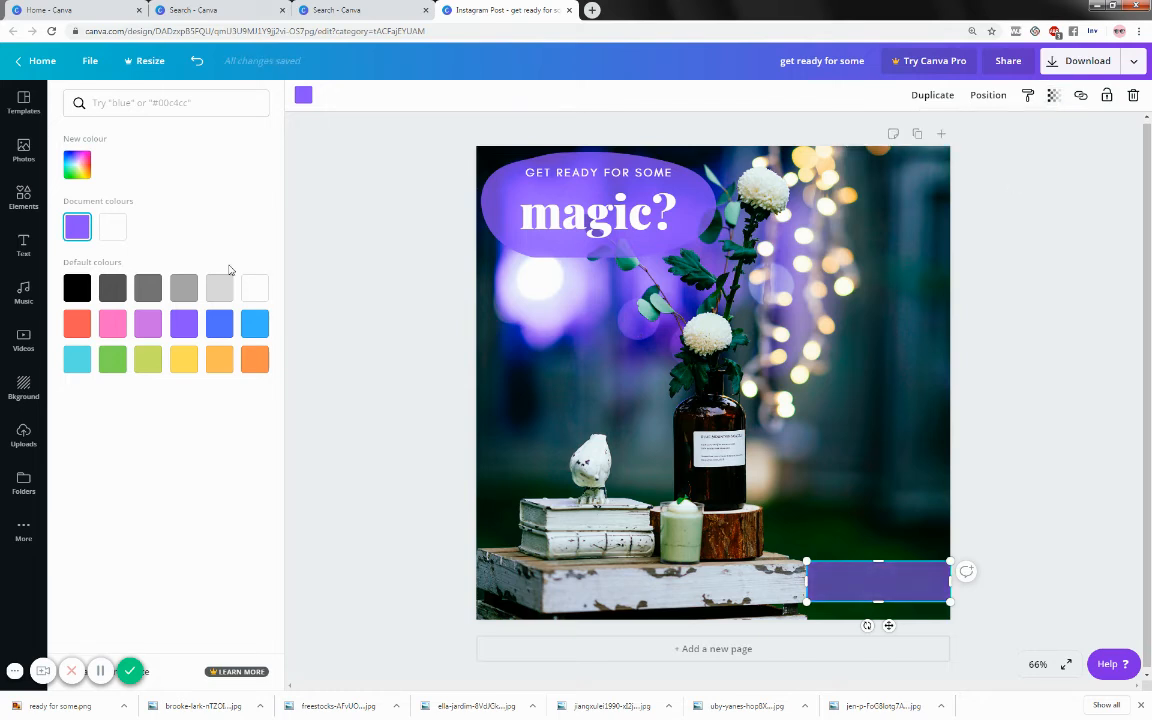
Add a subheading reading "my.holpsy.com" and place it along the lower part of the small purple rectangle.
left_click(23, 243)
scroll(103, 218, "down", 5)
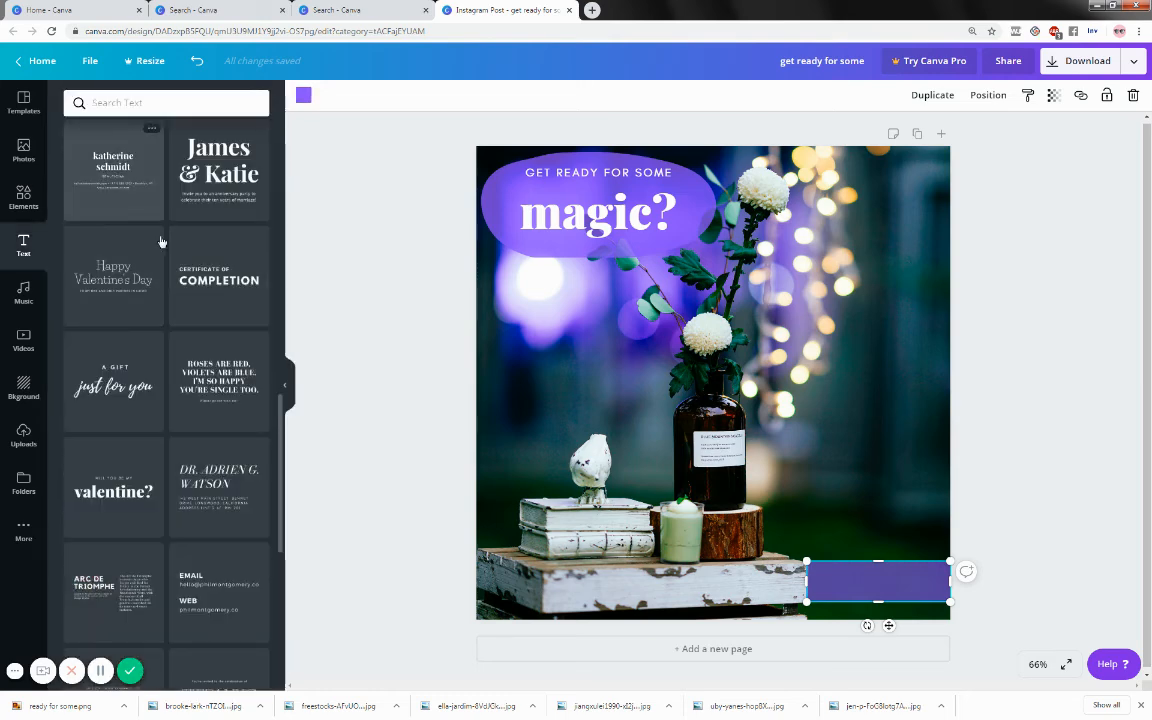
scroll(240, 334, "up", 5)
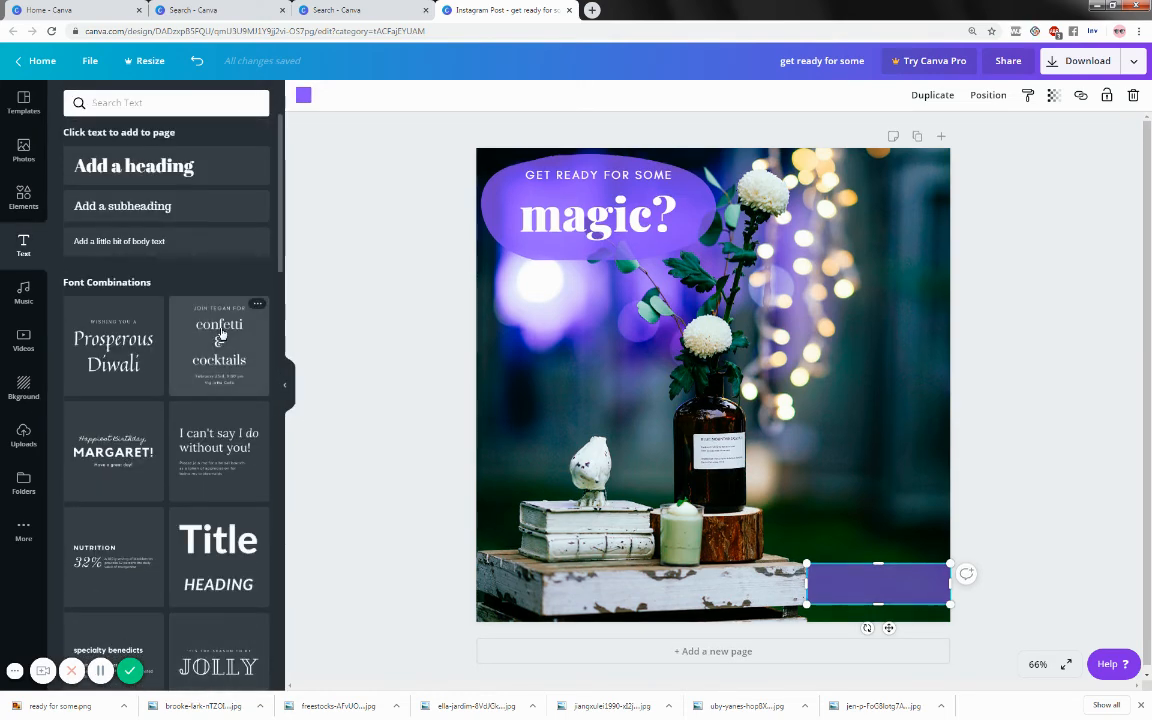
left_click(158, 206)
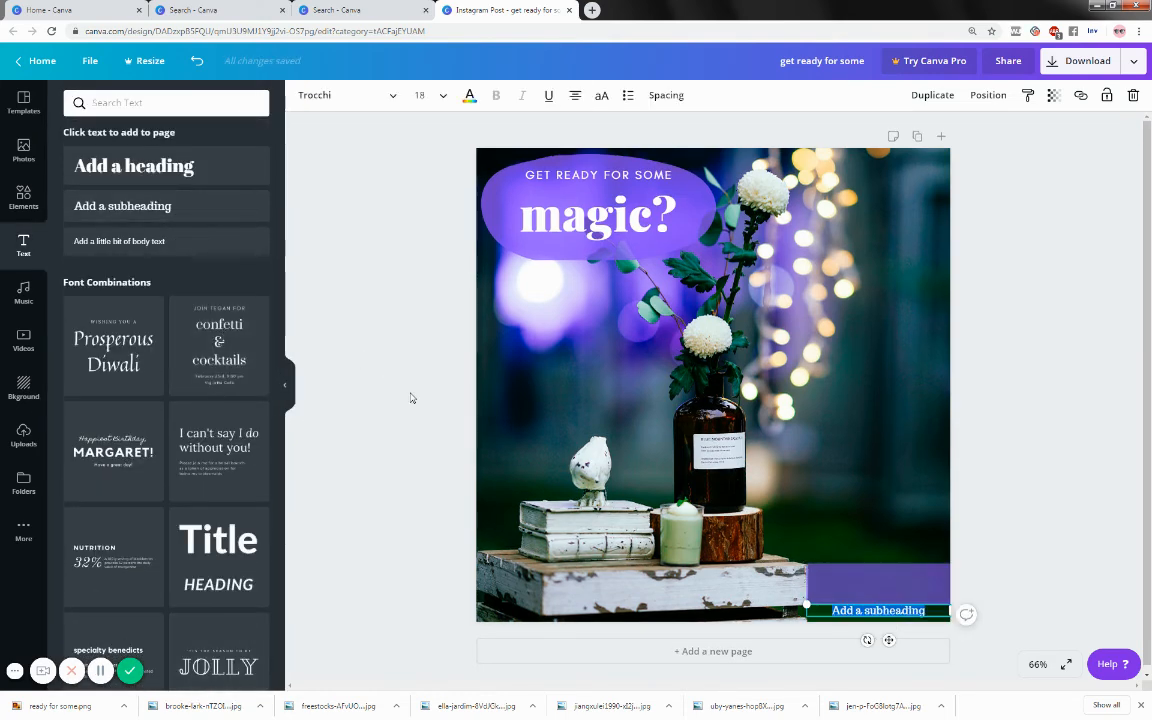
key("BackSpace")
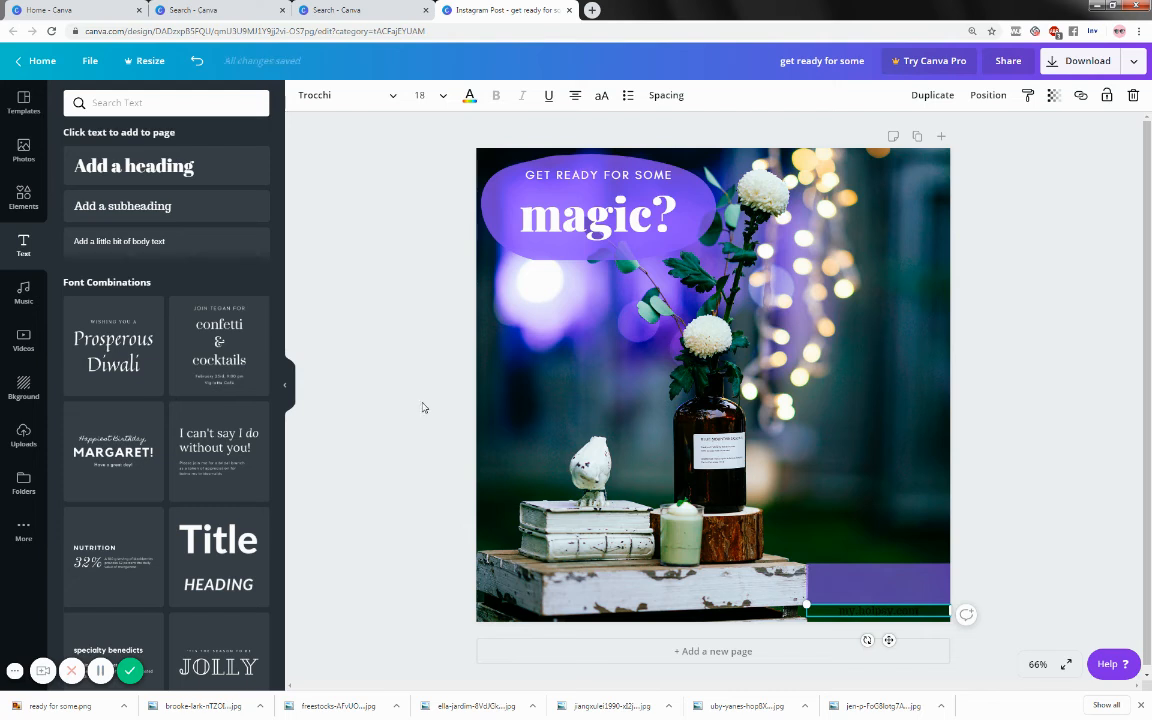
left_click_drag(894, 617, 894, 603)
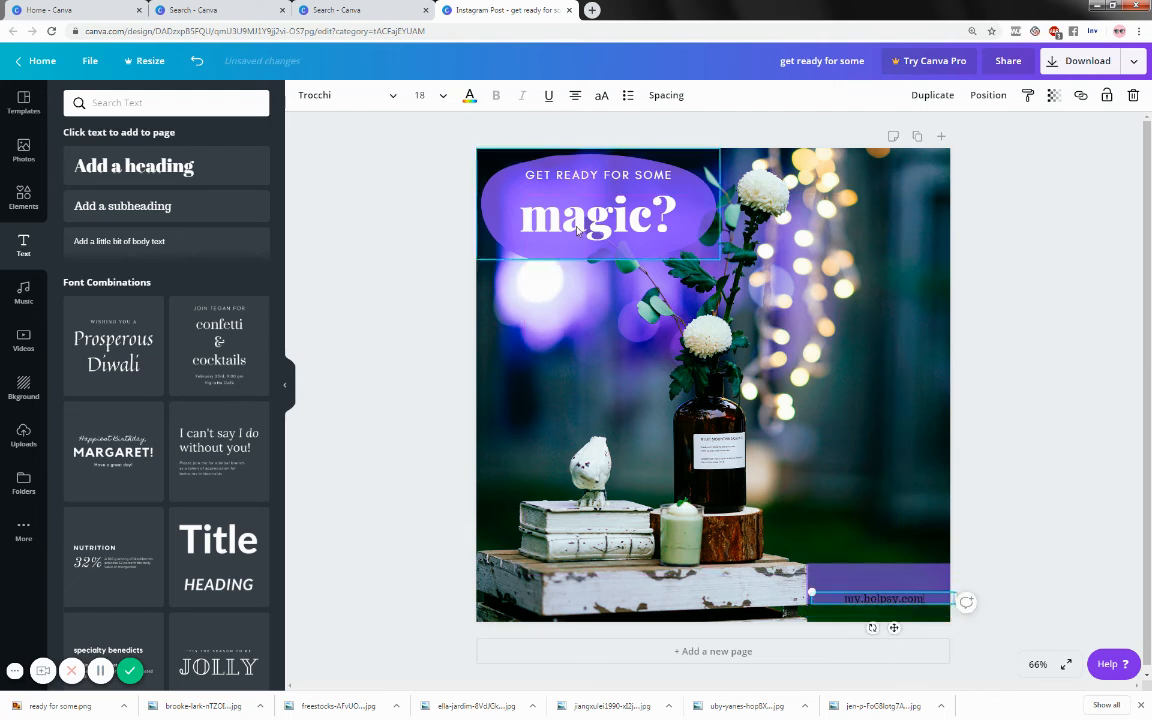
Color the "my.holpsy.com" text white.
left_click(469, 95)
left_click(252, 290)
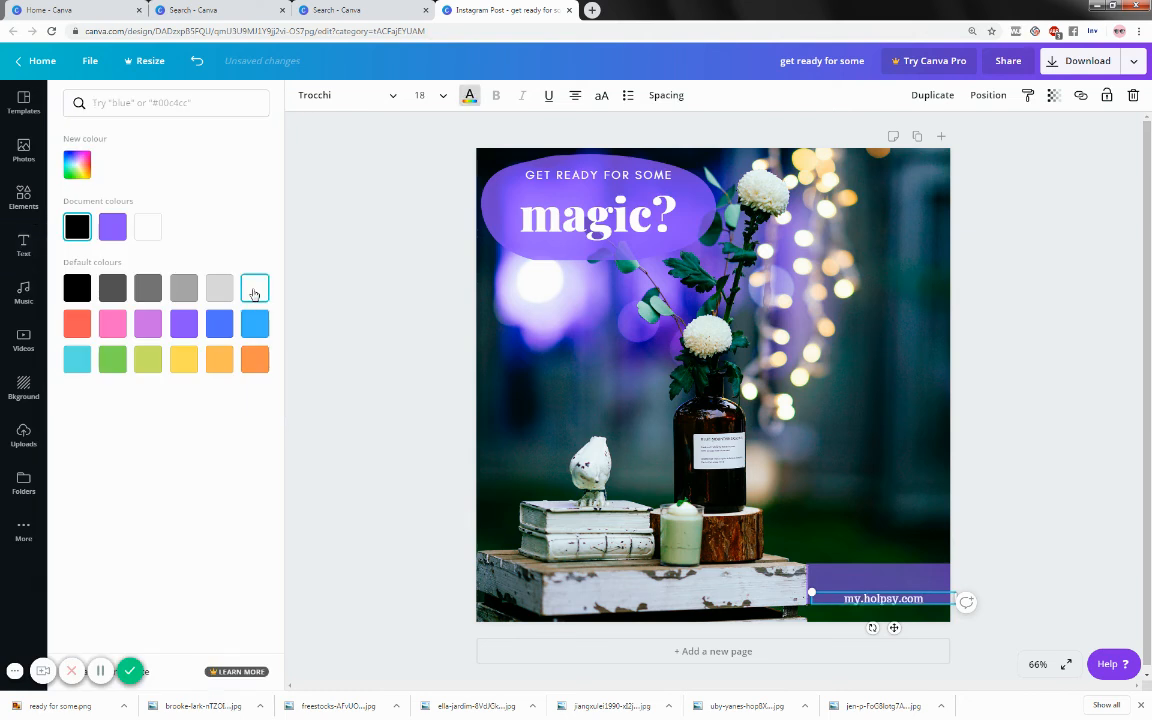
key("Escape")
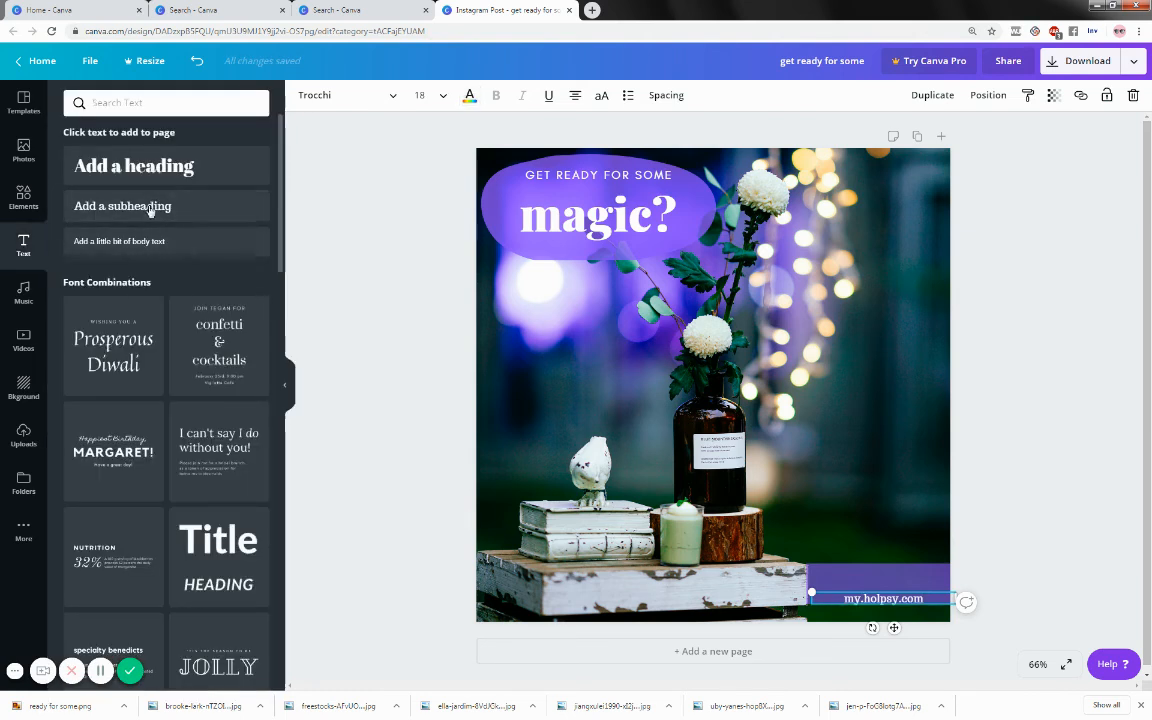
Duplicate the web address text, place the copy above it inside the purple rectangle, and change its wording to "NEW PRODUCT".
left_click(942, 106)
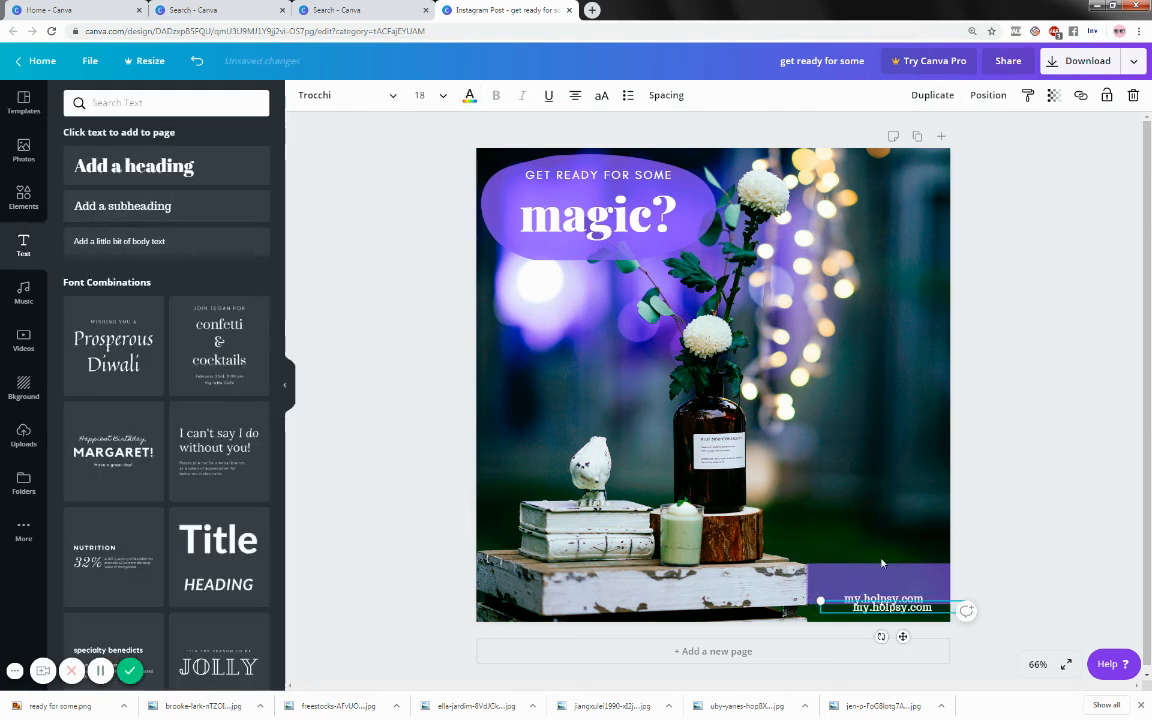
left_click_drag(873, 603, 900, 578)
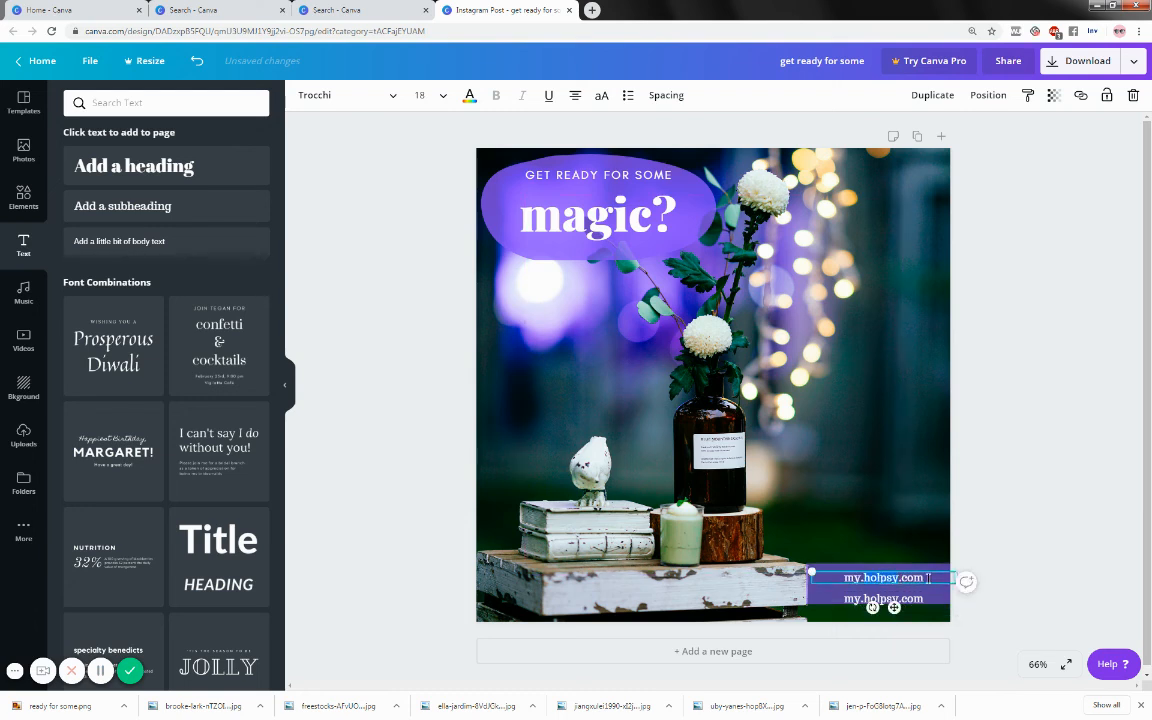
type("NEW PRODUCT")
left_click(1000, 530)
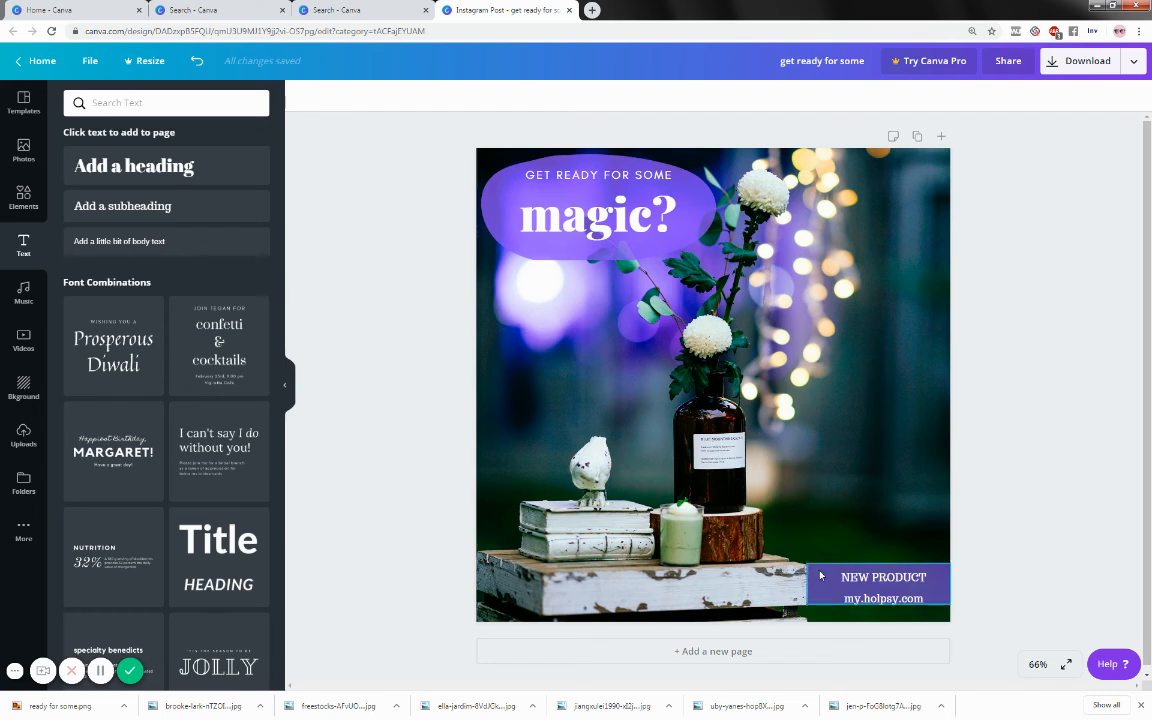
left_click(875, 588)
left_click(1005, 520)
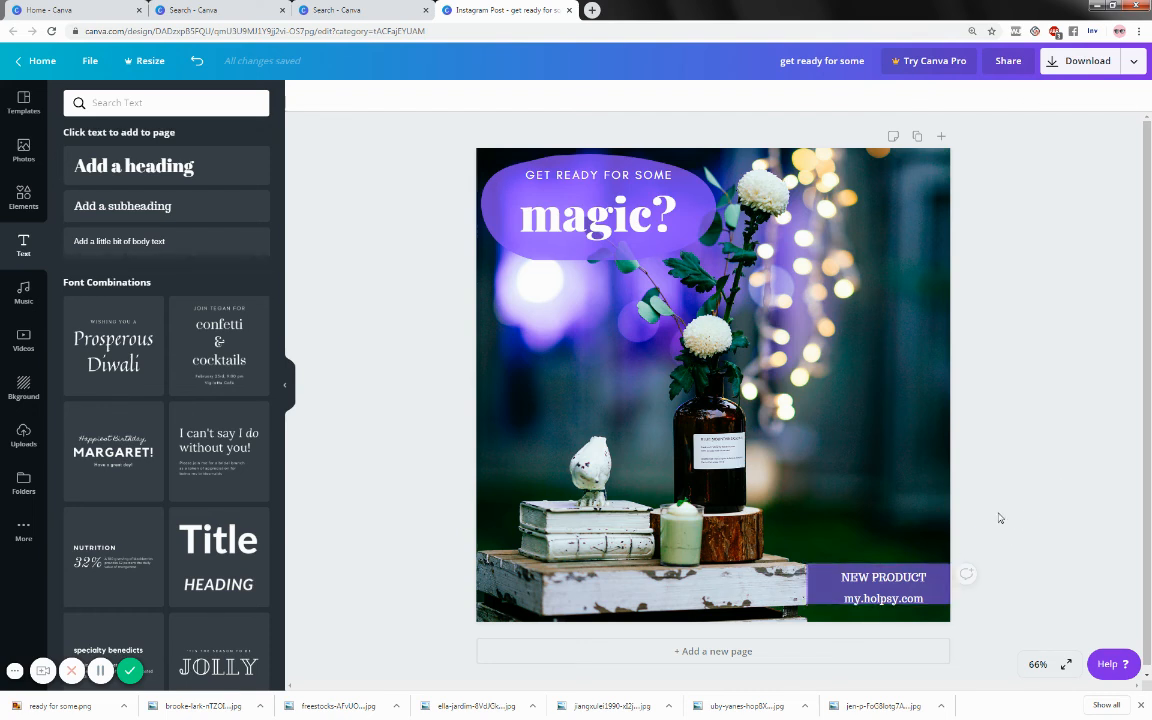